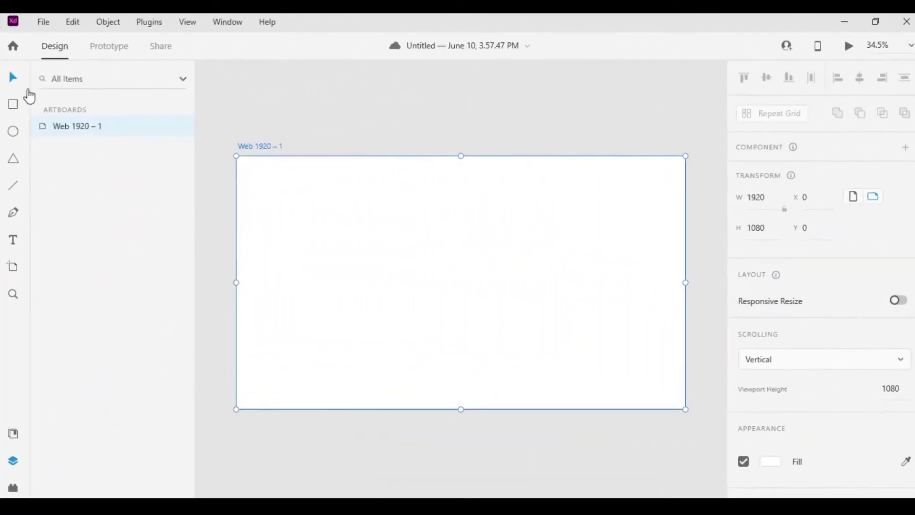
- Set the artboard background fill to light grey #ECECEC
{"action": "scroll", "coordinate": [810, 334], "scroll_direction": "down", "scroll_amount": 2}
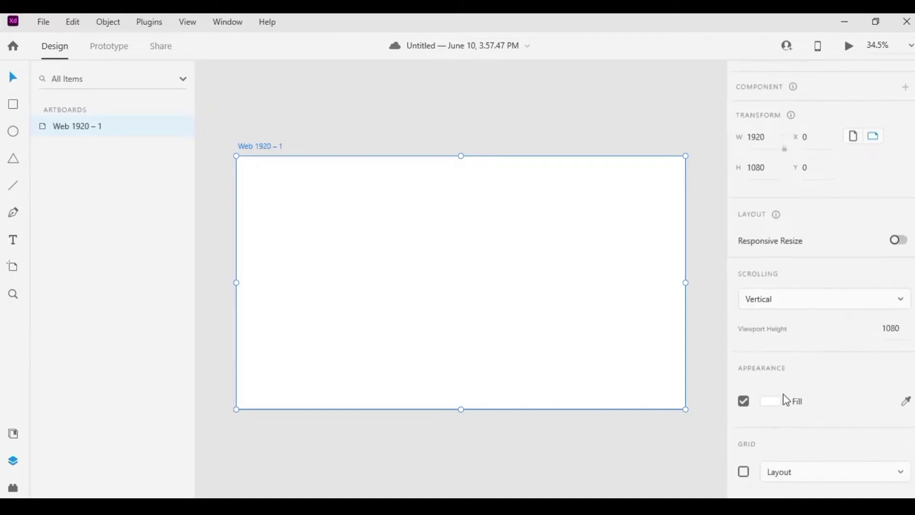
{"action": "left_click", "coordinate": [772, 401]}
{"action": "left_click_drag", "start_coordinate": [589, 325], "coordinate": [558, 326]}
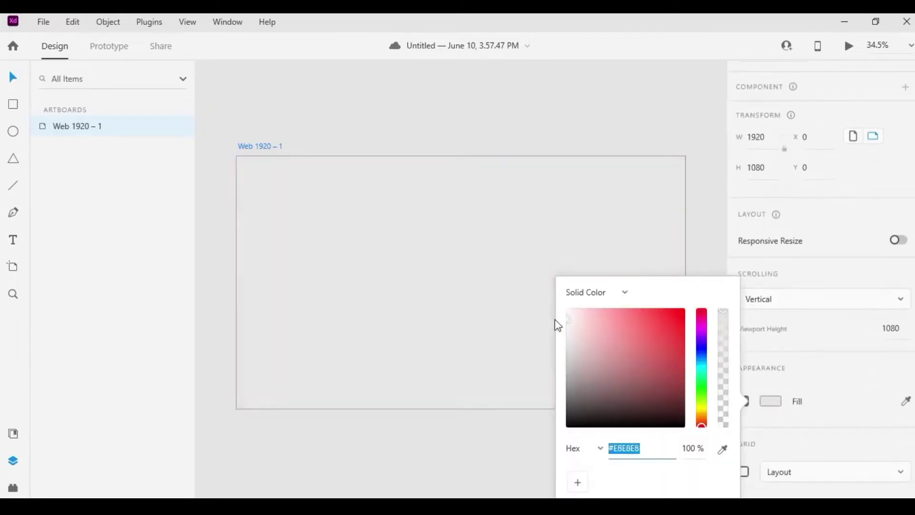
{"action": "left_click", "coordinate": [524, 192]}
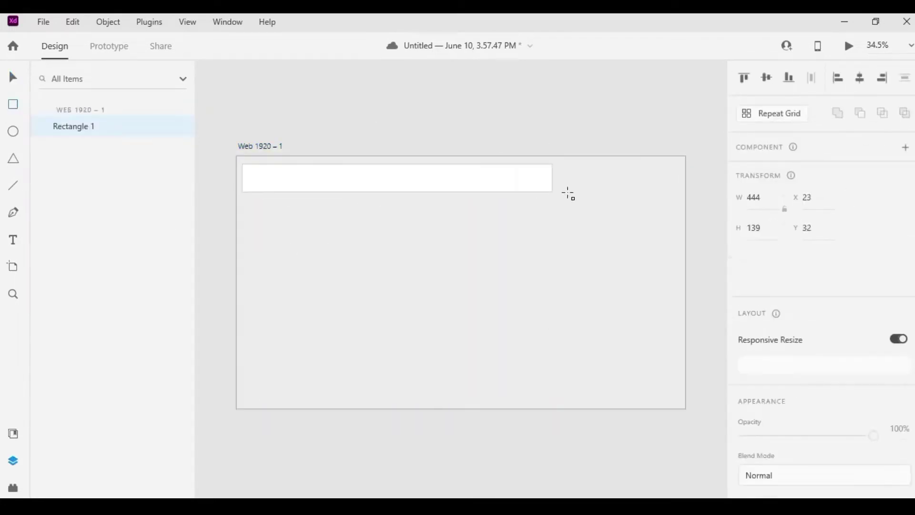
- Draw a white rectangle header bar spanning the full width of the artboard's top
{"action": "left_click_drag", "start_coordinate": [243, 166], "coordinate": [684, 200]}
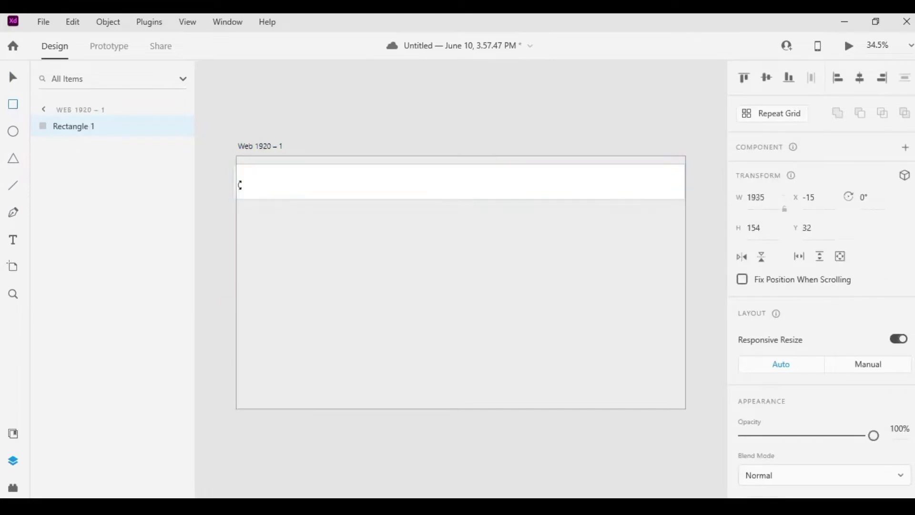
{"action": "left_click_drag", "start_coordinate": [233, 182], "coordinate": [237, 182]}
{"action": "key", "text": "v"}
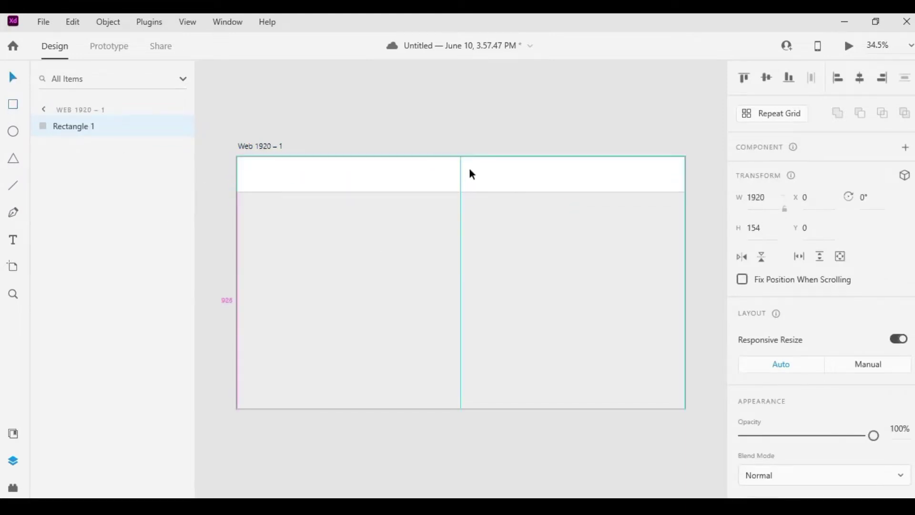
{"action": "left_click", "coordinate": [365, 82]}
- Show the layout grid and start importing an image from the File menu
{"action": "left_click", "coordinate": [187, 22]}
{"action": "left_click", "coordinate": [227, 239]}
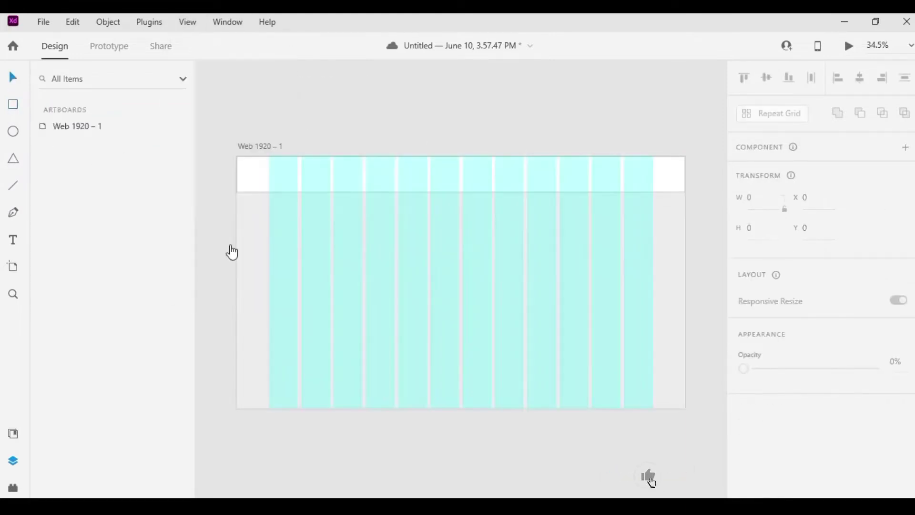
{"action": "left_click", "coordinate": [44, 22]}
{"action": "left_click", "coordinate": [139, 320]}
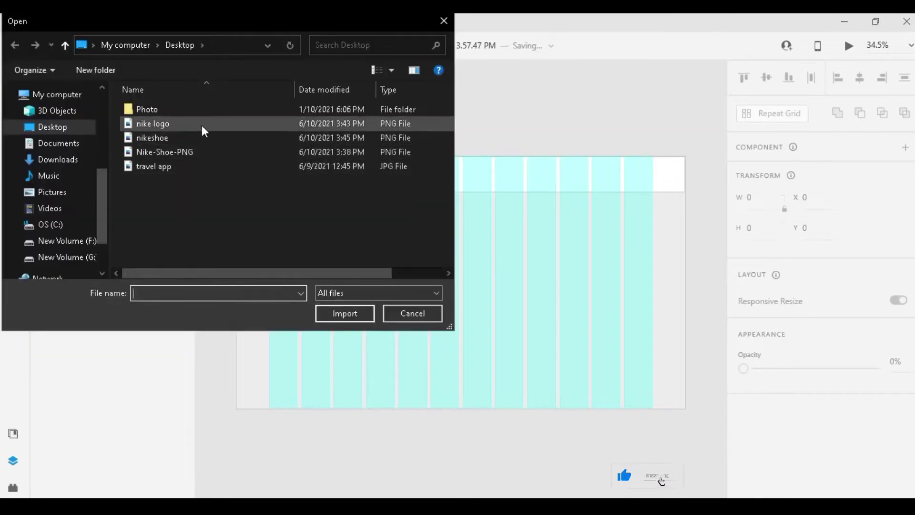
- Import the 'nike logo' image, shrink it, and place it at the header's left end
{"action": "left_click", "coordinate": [152, 123]}
{"action": "left_click", "coordinate": [342, 314]}
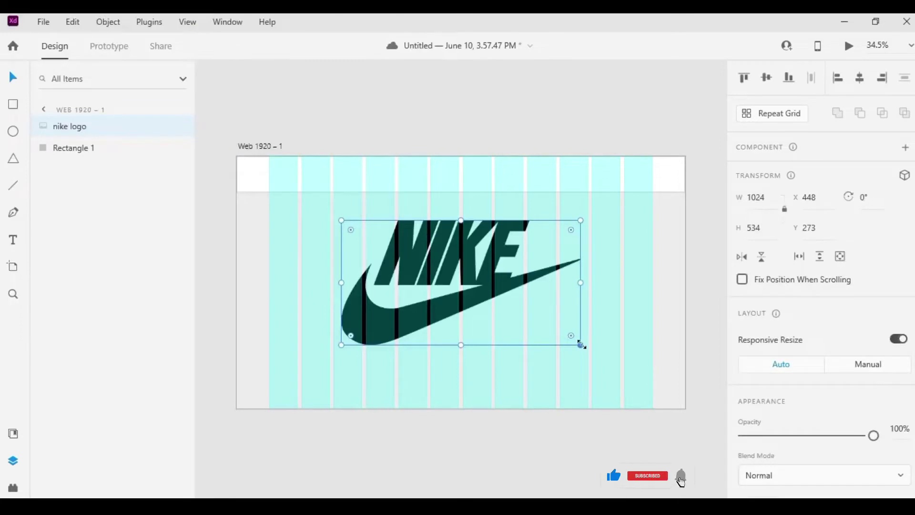
{"action": "mouse_move", "coordinate": [582, 344]}
{"action": "left_mouse_down"}
{"action": "mouse_move", "coordinate": [478, 290]}
{"action": "mouse_move", "coordinate": [350, 196]}
{"action": "left_mouse_up"}
{"action": "left_click_drag", "start_coordinate": [307, 174], "coordinate": [334, 176]}
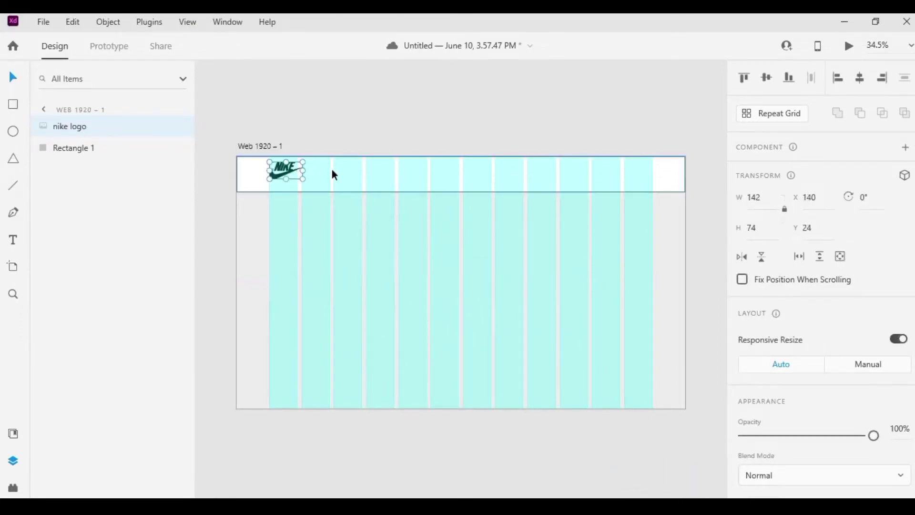
{"action": "left_click", "coordinate": [649, 232]}
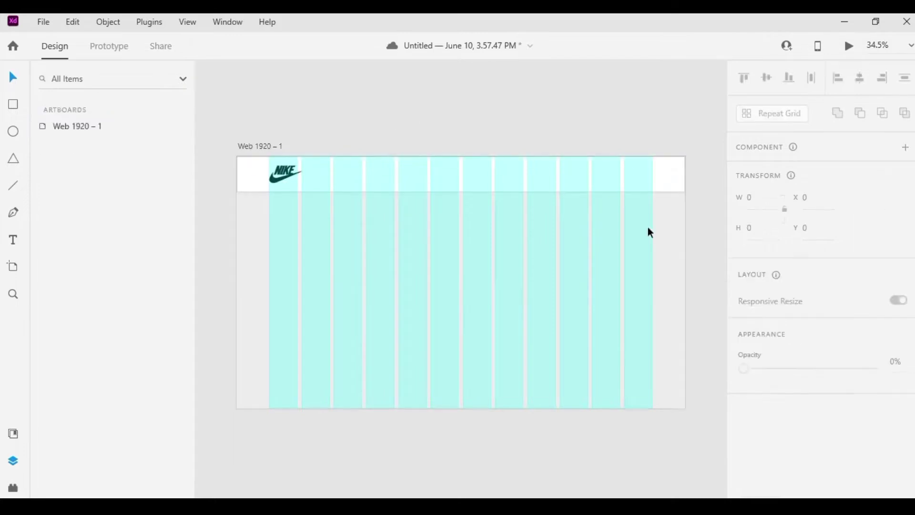
- Add a MENS text label in the header set to Poppins SemiBold
{"action": "left_click", "coordinate": [314, 172]}
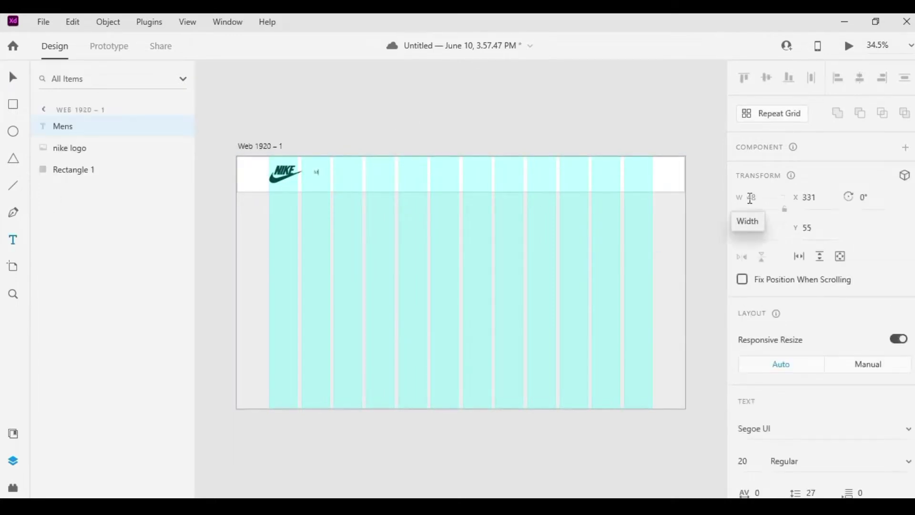
{"action": "scroll", "coordinate": [782, 214], "scroll_direction": "down", "scroll_amount": 5}
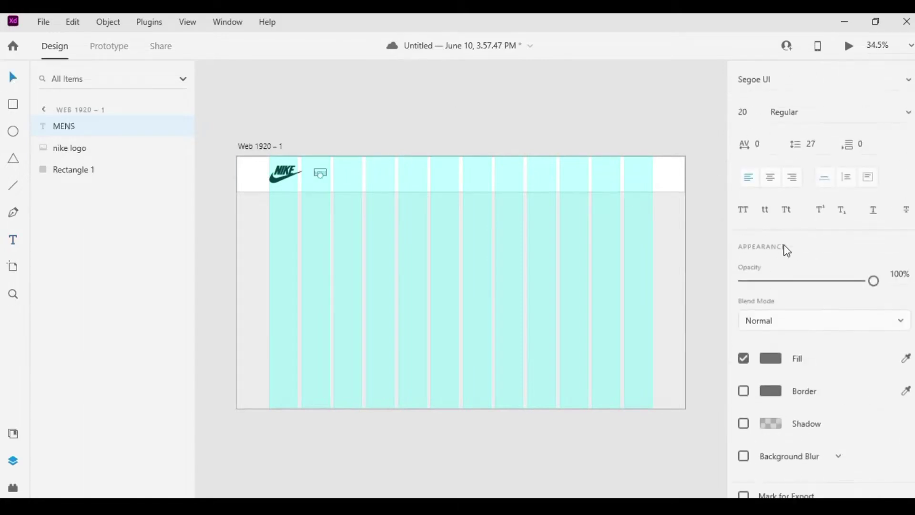
{"action": "left_click", "coordinate": [771, 355]}
{"action": "left_click", "coordinate": [488, 141]}
{"action": "left_click", "coordinate": [354, 190]}
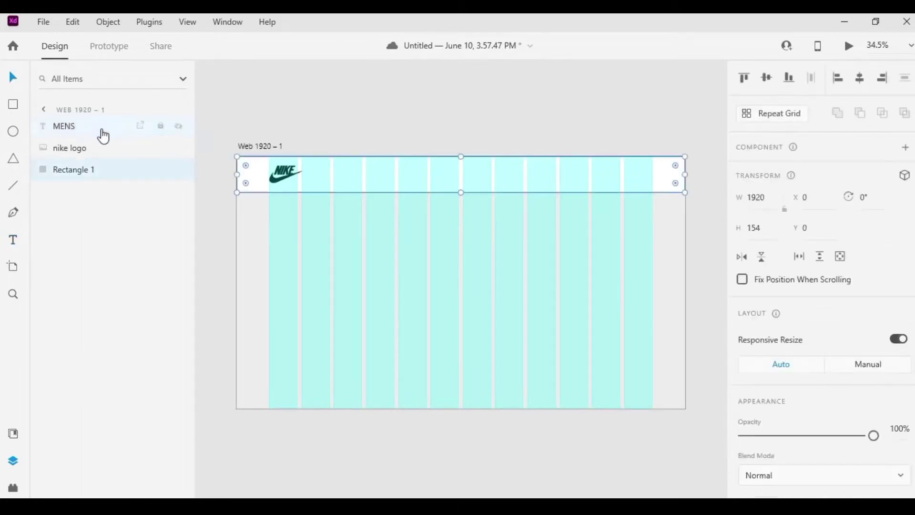
{"action": "left_click", "coordinate": [95, 127]}
{"action": "scroll", "coordinate": [827, 284], "scroll_direction": "down", "scroll_amount": 4}
{"action": "type", "text": "Po"}
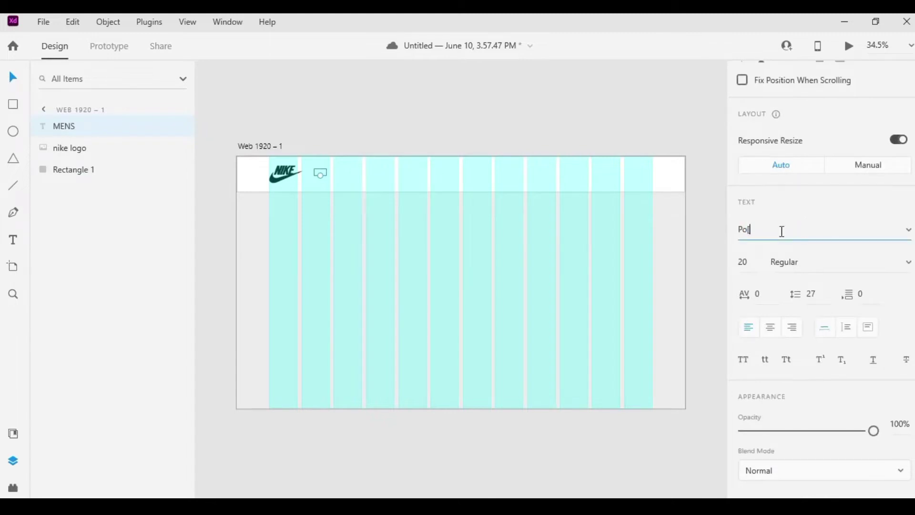
{"action": "type", "text": "ppins"}
{"action": "key", "text": "Return"}
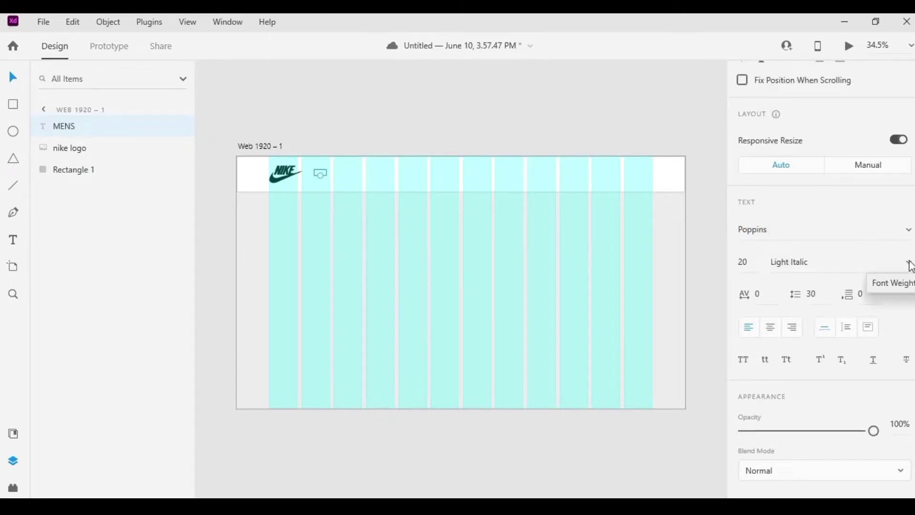
{"action": "left_click", "coordinate": [909, 262]}
{"action": "left_click", "coordinate": [856, 128]}
- Hide the layout grid, enlarge MENS to size 35, and position it beside the logo
{"action": "left_click", "coordinate": [194, 19]}
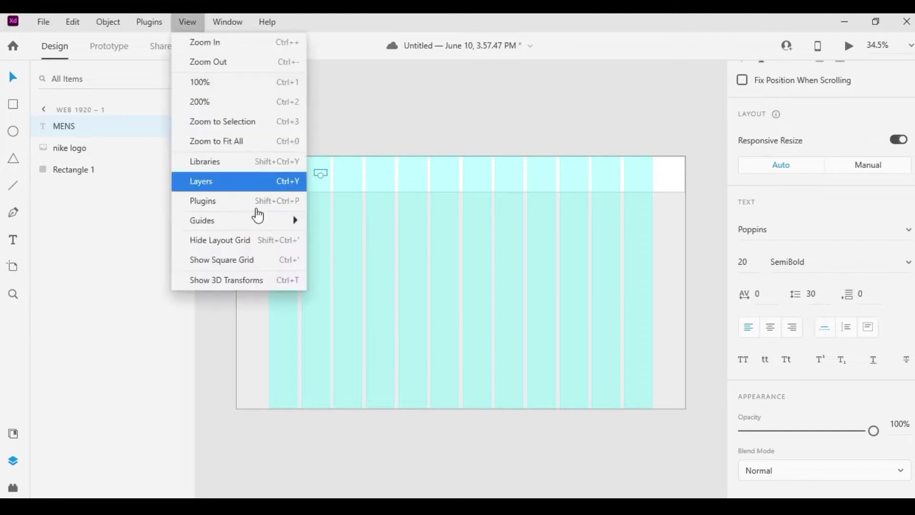
{"action": "left_click", "coordinate": [224, 240]}
{"action": "left_click", "coordinate": [771, 375]}
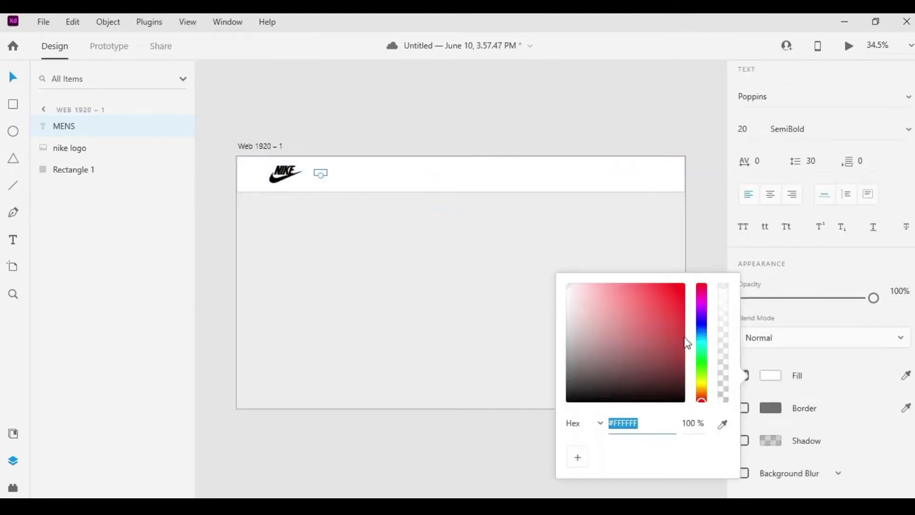
{"action": "left_click", "coordinate": [462, 425]}
{"action": "scroll", "coordinate": [356, 271], "scroll_direction": "up", "scroll_amount": 3}
{"action": "scroll", "coordinate": [395, 307], "scroll_direction": "up", "scroll_amount": 2}
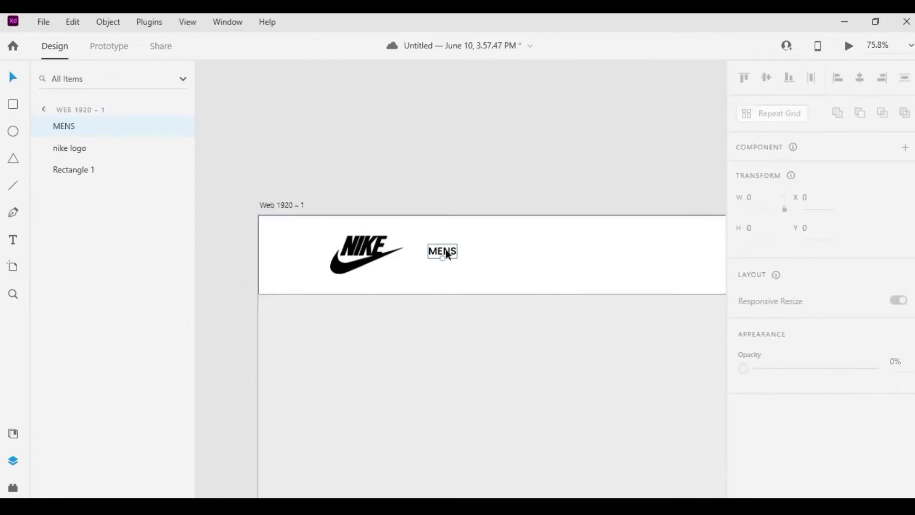
{"action": "left_click_drag", "start_coordinate": [445, 253], "coordinate": [479, 257]}
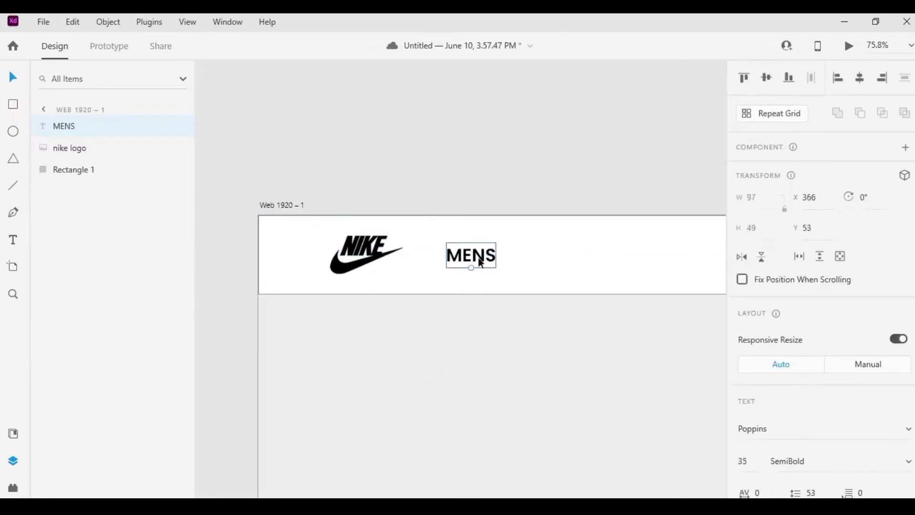
{"action": "scroll", "coordinate": [522, 337], "scroll_direction": "down", "scroll_amount": 5}
{"action": "scroll", "coordinate": [418, 204], "scroll_direction": "up", "scroll_amount": 3}
{"action": "left_click_drag", "start_coordinate": [415, 202], "coordinate": [418, 205]}
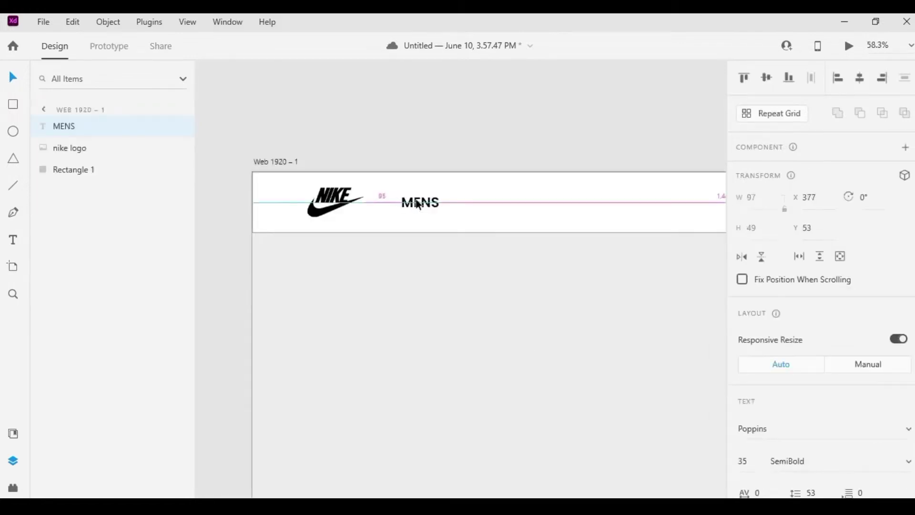
{"action": "left_click", "coordinate": [505, 174]}
{"action": "left_click", "coordinate": [419, 203]}
{"action": "scroll", "coordinate": [787, 239], "scroll_direction": "down", "scroll_amount": 5}
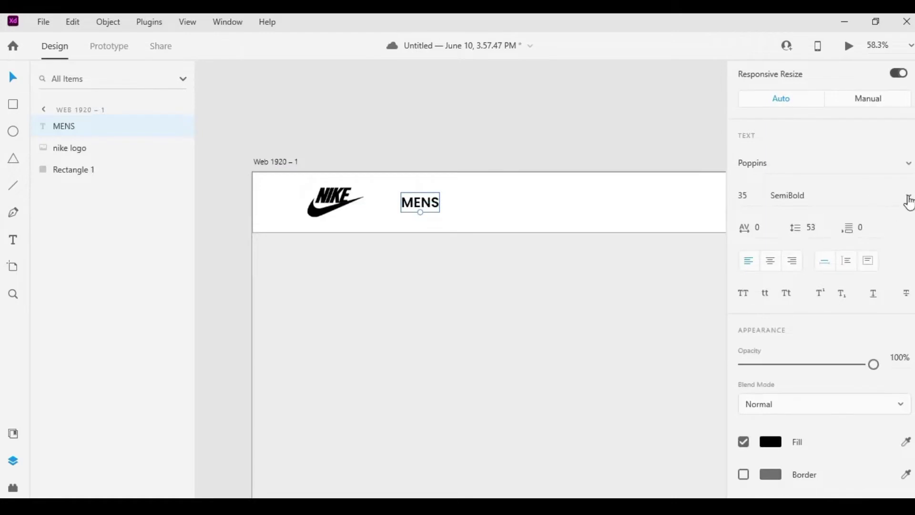
- Duplicate MENS into a Regular-weight WOMENS label to its right
{"action": "left_click", "coordinate": [420, 199]}
{"action": "key", "text": "ctrl+d"}
{"action": "left_click_drag", "start_coordinate": [420, 199], "coordinate": [507, 206]}
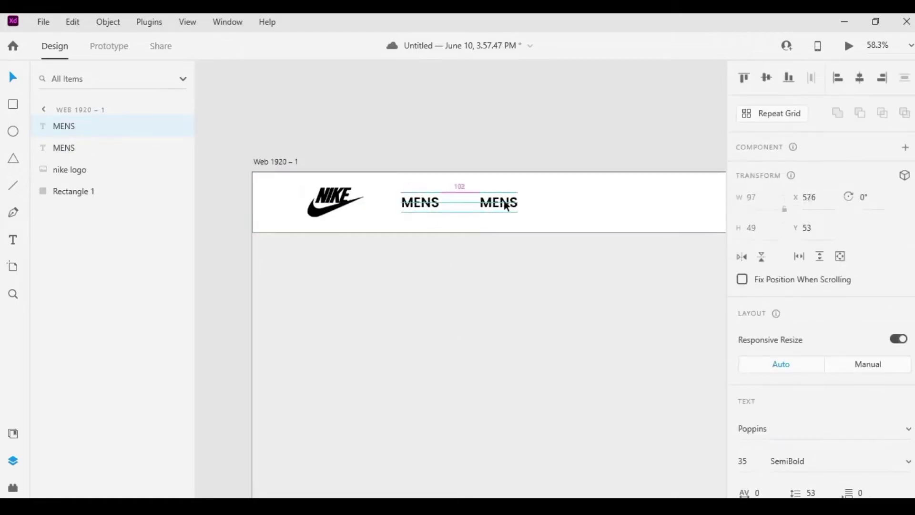
{"action": "double_click", "coordinate": [495, 203]}
{"action": "type", "text": "WO"}
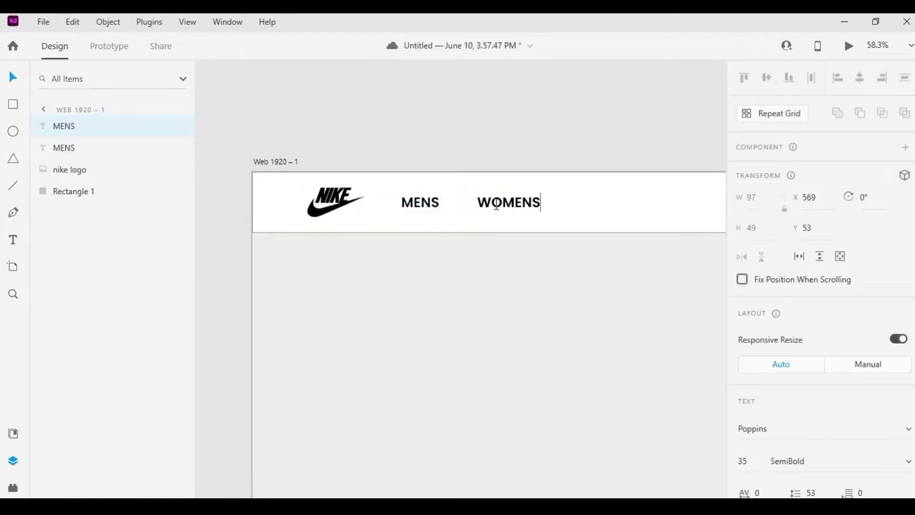
{"action": "key", "text": "Escape"}
{"action": "scroll", "coordinate": [892, 215], "scroll_direction": "down", "scroll_amount": 5}
{"action": "left_click", "coordinate": [892, 129]}
{"action": "left_click", "coordinate": [854, 108]}
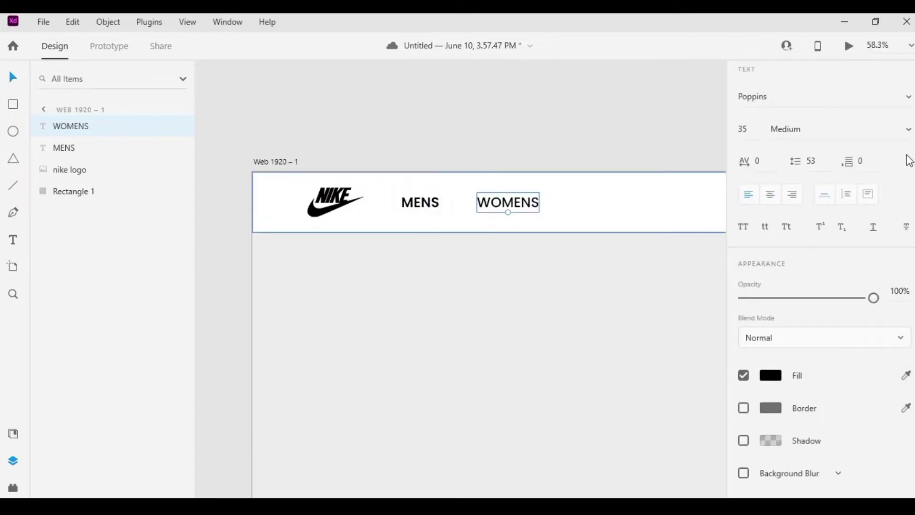
{"action": "left_click", "coordinate": [908, 129]}
{"action": "left_click", "coordinate": [848, 122]}
{"action": "key", "text": "Escape"}
{"action": "scroll", "coordinate": [608, 388], "scroll_direction": "down", "scroll_amount": 5}
{"action": "scroll", "coordinate": [585, 356], "scroll_direction": "up", "scroll_amount": 2}
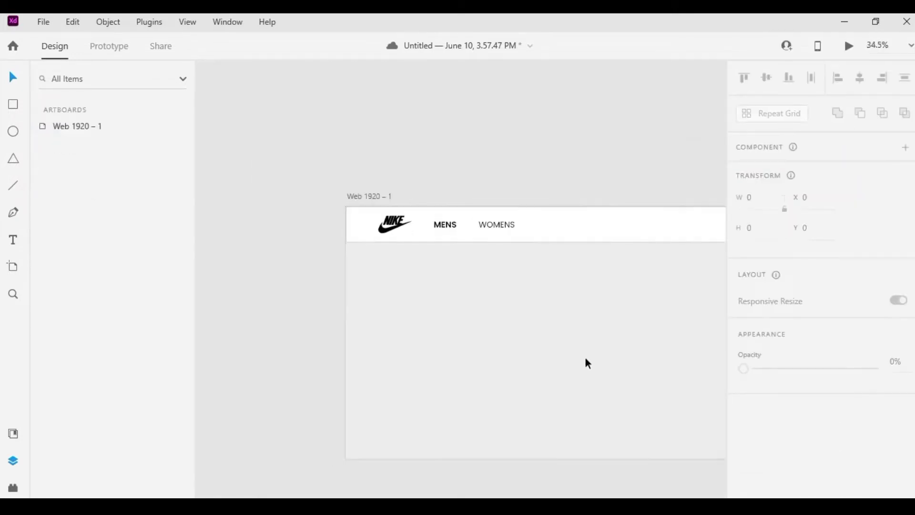
{"action": "scroll", "coordinate": [585, 357], "scroll_direction": "up", "scroll_amount": 3}
{"action": "scroll", "coordinate": [546, 290], "scroll_direction": "up", "scroll_amount": 2}
- Copy WOMENS to its right and turn the copy into a COLLECTION label
{"action": "left_click", "coordinate": [451, 277]}
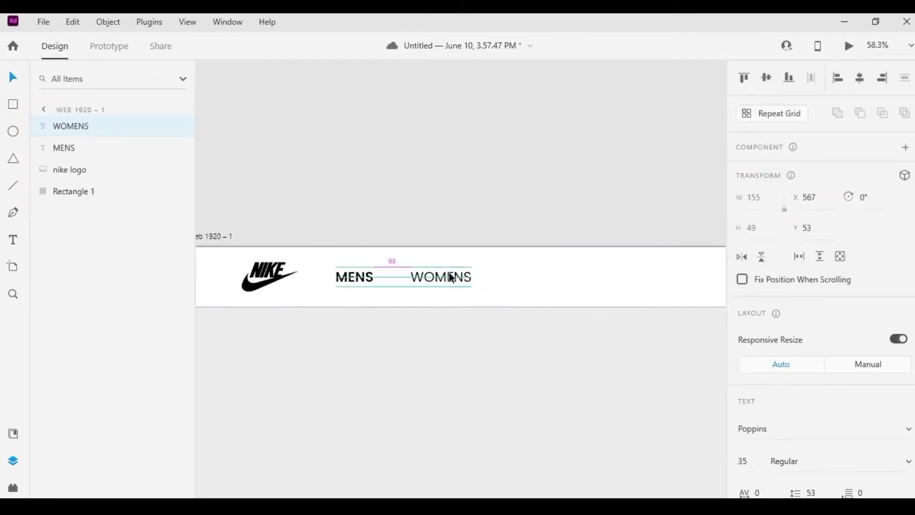
{"action": "left_click", "coordinate": [505, 210]}
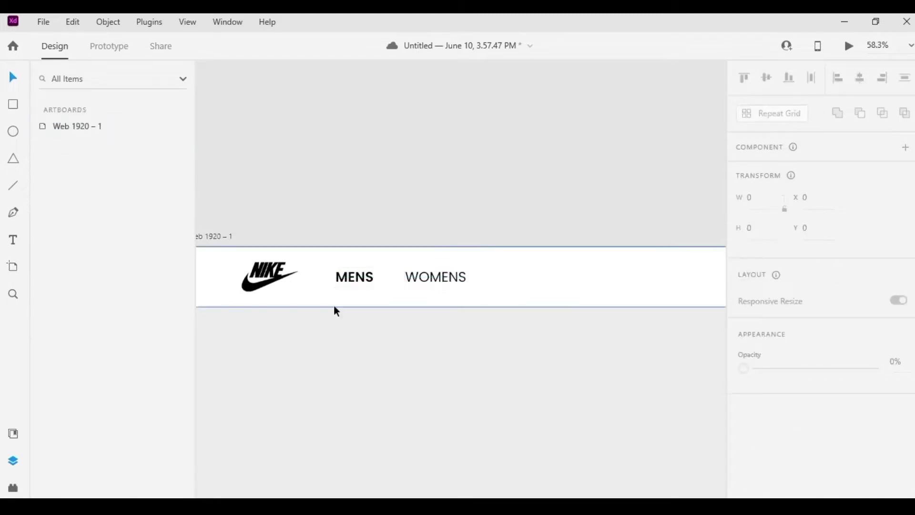
{"action": "left_click", "coordinate": [415, 282]}
{"action": "left_click_drag", "start_coordinate": [417, 286], "coordinate": [508, 286]}
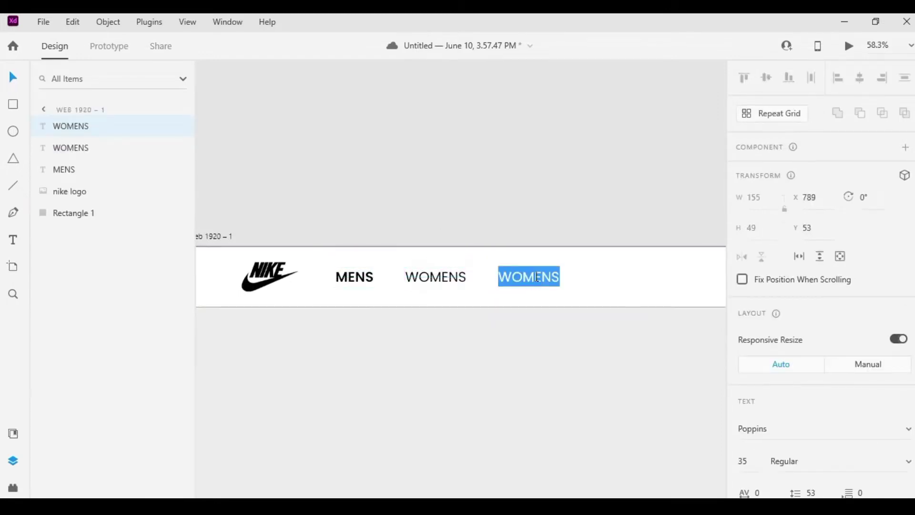
{"action": "key", "text": "Escape"}
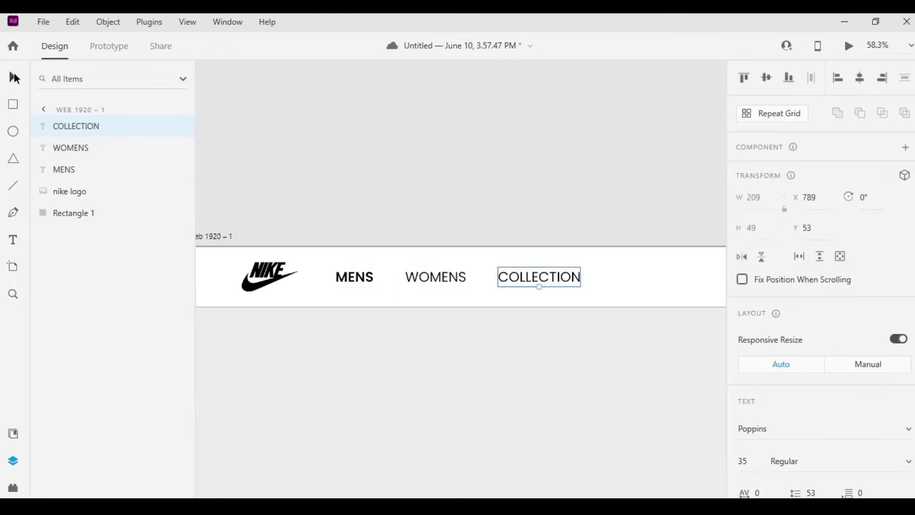
- Duplicate COLLECTION further right and retype it as LIMITED
{"action": "key", "text": "ctrl+d"}
{"action": "left_click_drag", "start_coordinate": [544, 275], "coordinate": [663, 277]}
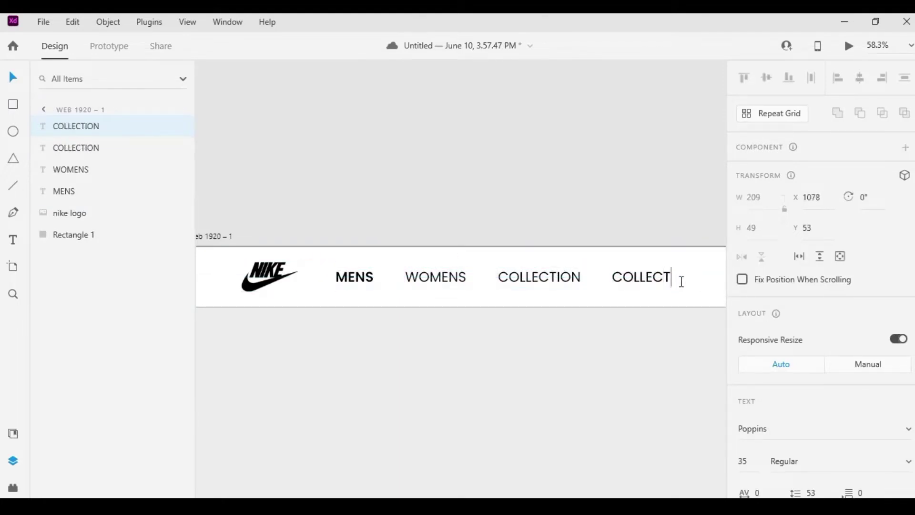
{"action": "key", "text": "BackSpace"}
{"action": "key", "text": "BackSpace"}
{"action": "key", "text": "BackSpace"}
{"action": "type", "text": "LIMITED"}
{"action": "key", "text": "Escape"}
- Set MENS, WOMENS, COLLECTION and LIMITED all to font size 28
{"action": "scroll", "coordinate": [594, 379], "scroll_direction": "down", "scroll_amount": 5}
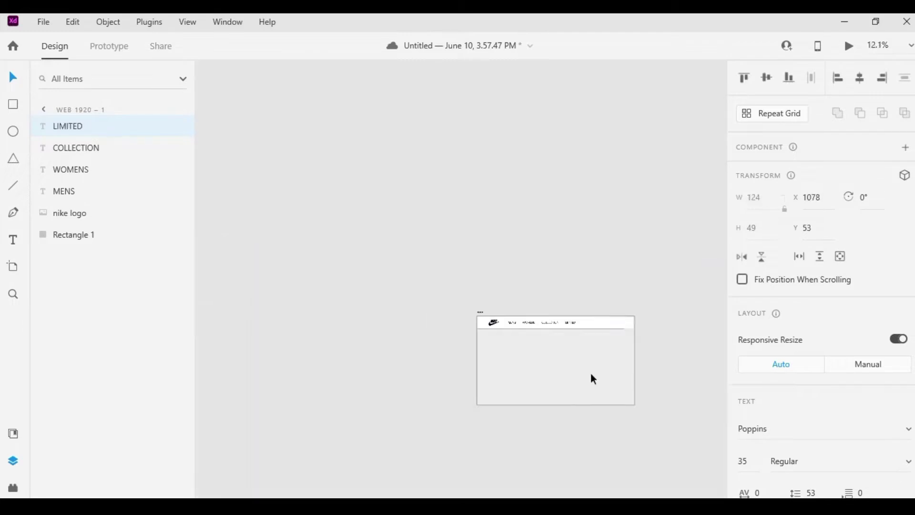
{"action": "scroll", "coordinate": [596, 362], "scroll_direction": "up", "scroll_amount": 2}
{"action": "scroll", "coordinate": [553, 319], "scroll_direction": "up", "scroll_amount": 3}
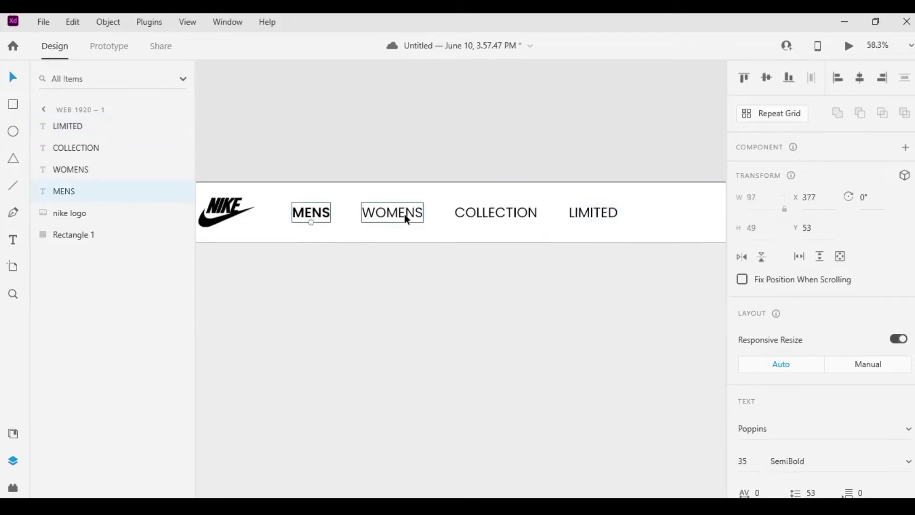
{"action": "left_click", "coordinate": [406, 219], "text": "shift"}
{"action": "left_click", "coordinate": [495, 213], "text": "shift"}
{"action": "left_click", "coordinate": [595, 212], "text": "shift"}
{"action": "right_click", "coordinate": [595, 213]}
{"action": "left_click", "coordinate": [429, 323]}
{"action": "scroll", "coordinate": [828, 313], "scroll_direction": "down", "scroll_amount": 4}
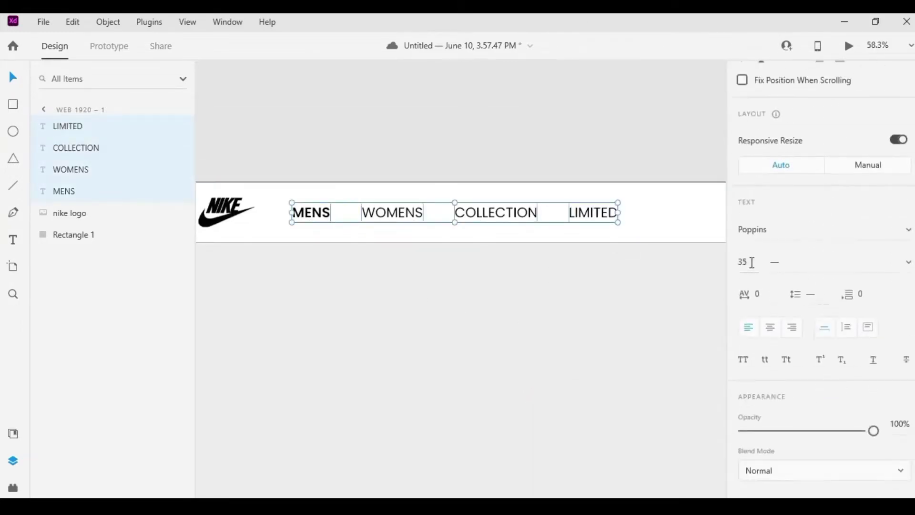
{"action": "key", "text": "Return"}
{"action": "scroll", "coordinate": [567, 372], "scroll_direction": "down", "scroll_amount": 2}
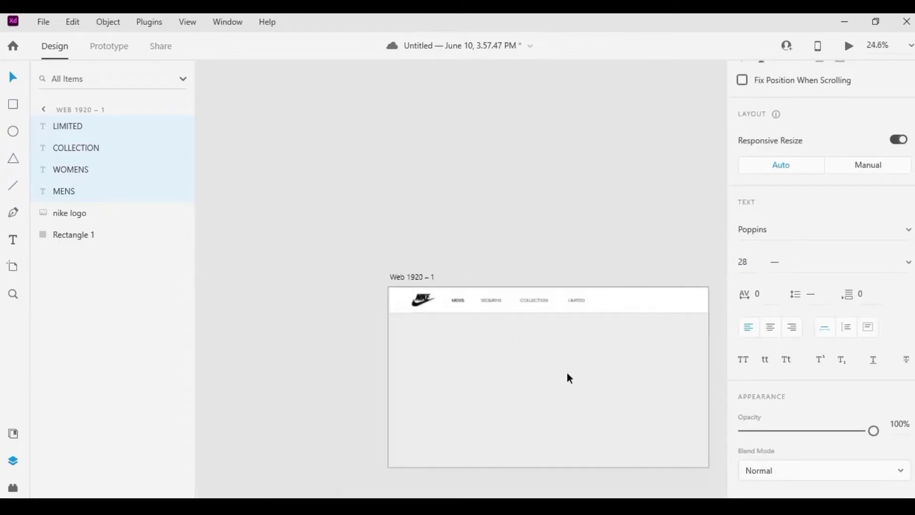
{"action": "scroll", "coordinate": [580, 384], "scroll_direction": "up", "scroll_amount": 1}
{"action": "scroll", "coordinate": [560, 409], "scroll_direction": "up", "scroll_amount": 2}
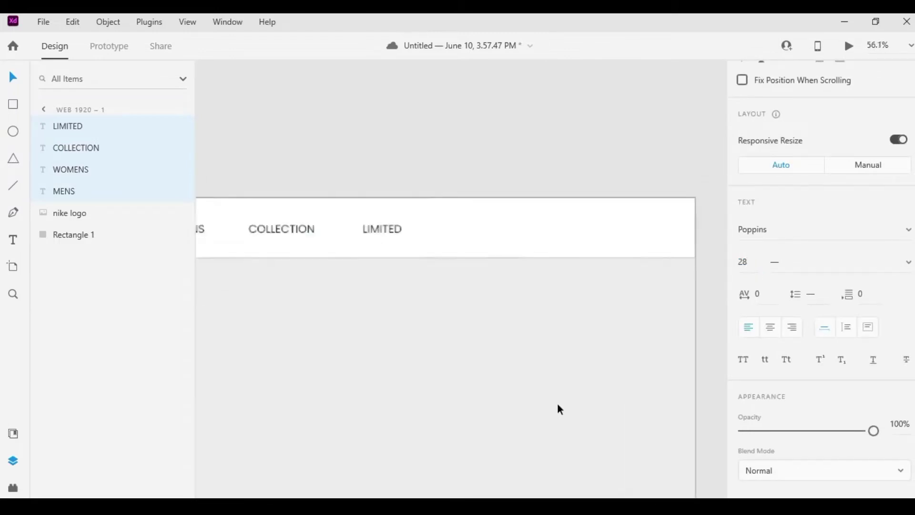
- With the layout grid shown, copy LIMITED to the header's far right as an EN label
{"action": "left_click", "coordinate": [188, 22]}
{"action": "left_click", "coordinate": [251, 247]}
{"action": "left_click", "coordinate": [371, 227]}
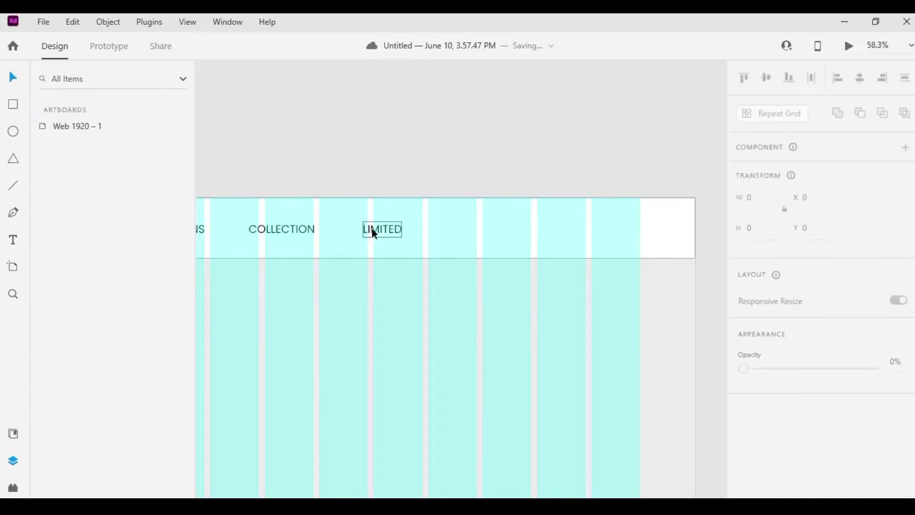
{"action": "left_click_drag", "start_coordinate": [374, 228], "coordinate": [635, 229]}
{"action": "double_click", "coordinate": [635, 230]}
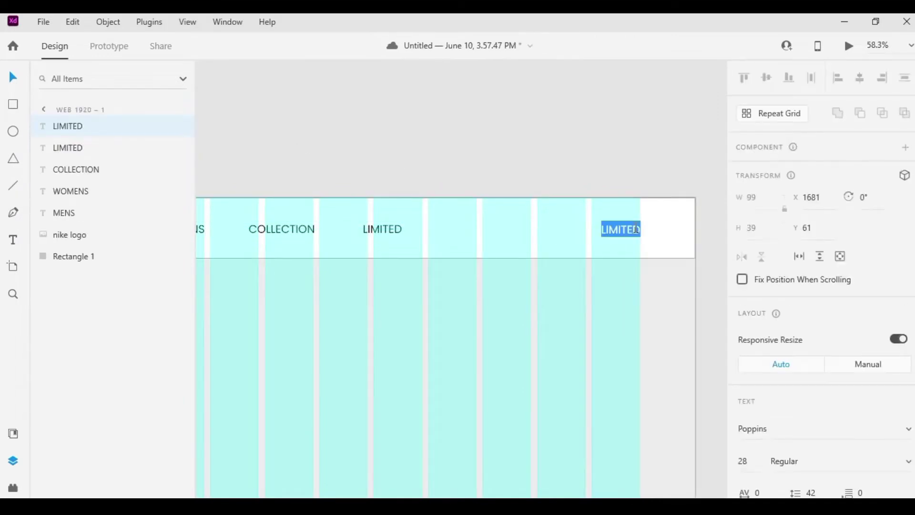
{"action": "key", "text": "shift+Right"}
{"action": "key", "text": "shift+Right"}
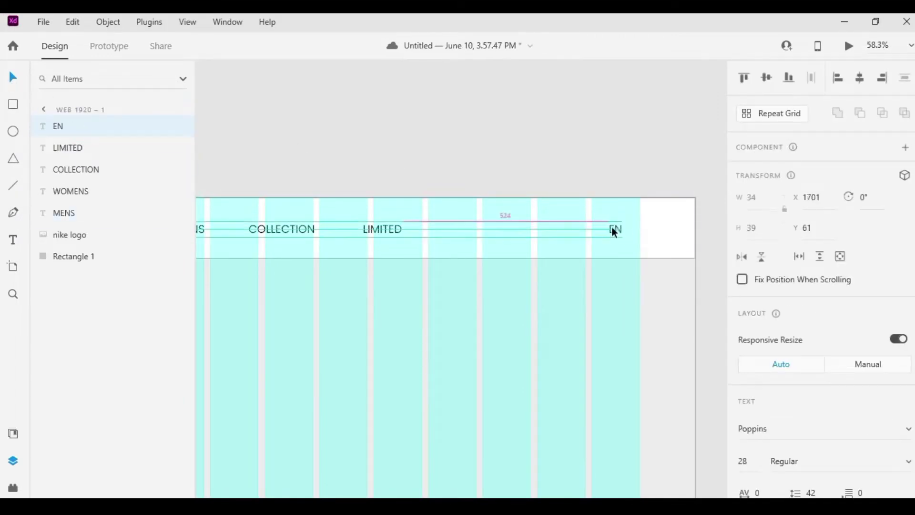
{"action": "key", "text": "shift+Right"}
{"action": "key", "text": "shift+Right"}
{"action": "key", "text": "shift+Right"}
{"action": "key", "text": "Right"}
{"action": "scroll", "coordinate": [686, 262], "scroll_direction": "up", "scroll_amount": 5}
{"action": "key", "text": "Escape"}
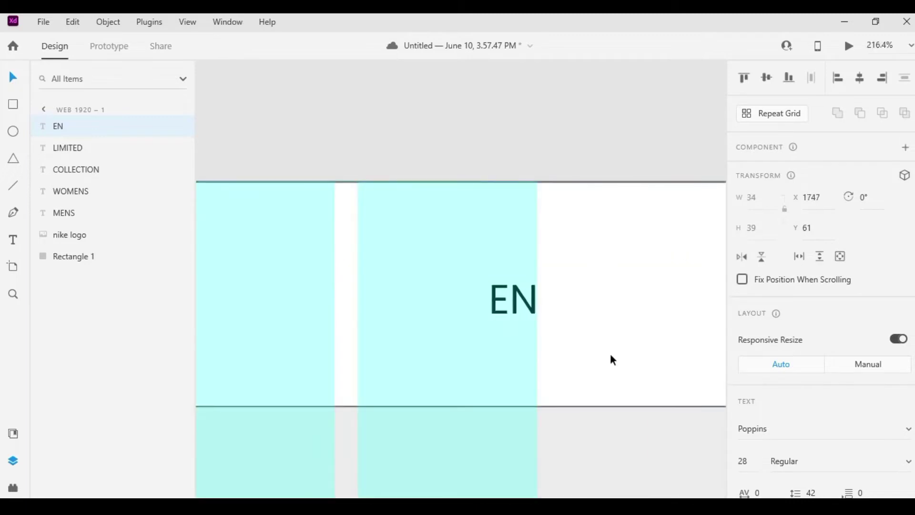
{"action": "scroll", "coordinate": [610, 353], "scroll_direction": "down", "scroll_amount": 5}
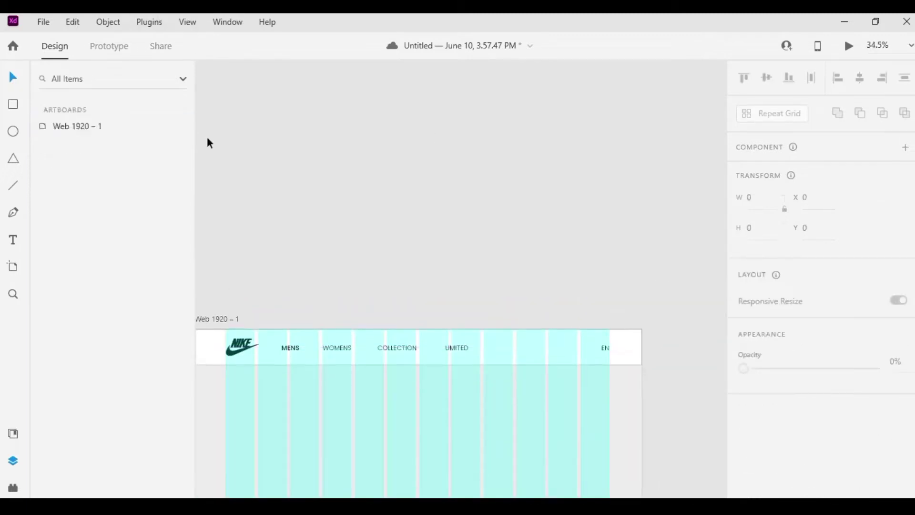
- Hide the grid and insert the feather shopping-bag icon from Icons 4 Design just left of EN
{"action": "left_click", "coordinate": [186, 19]}
{"action": "left_click", "coordinate": [210, 138]}
{"action": "left_click", "coordinate": [149, 22]}
{"action": "left_click", "coordinate": [188, 98]}
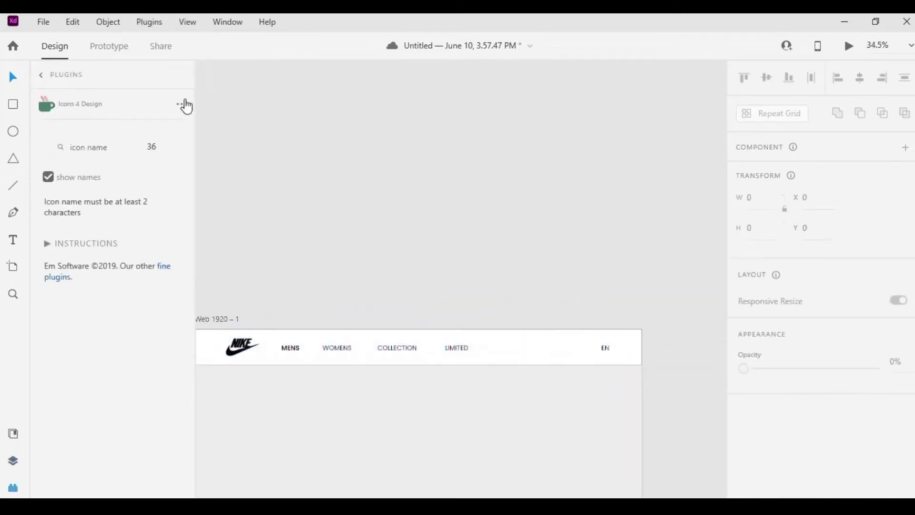
{"action": "left_click", "coordinate": [104, 148]}
{"action": "type", "text": "SHOPPING"}
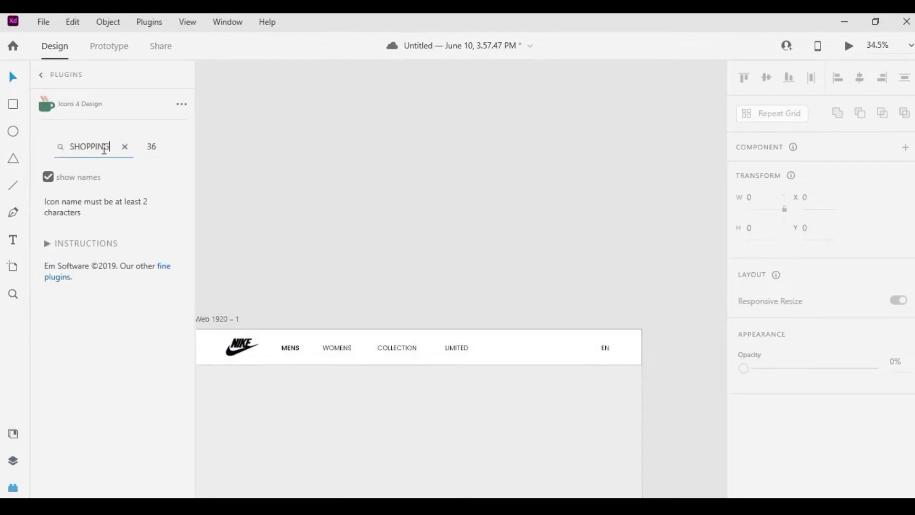
{"action": "key", "text": "Return"}
{"action": "scroll", "coordinate": [119, 286], "scroll_direction": "down", "scroll_amount": 2}
{"action": "left_click", "coordinate": [84, 286]}
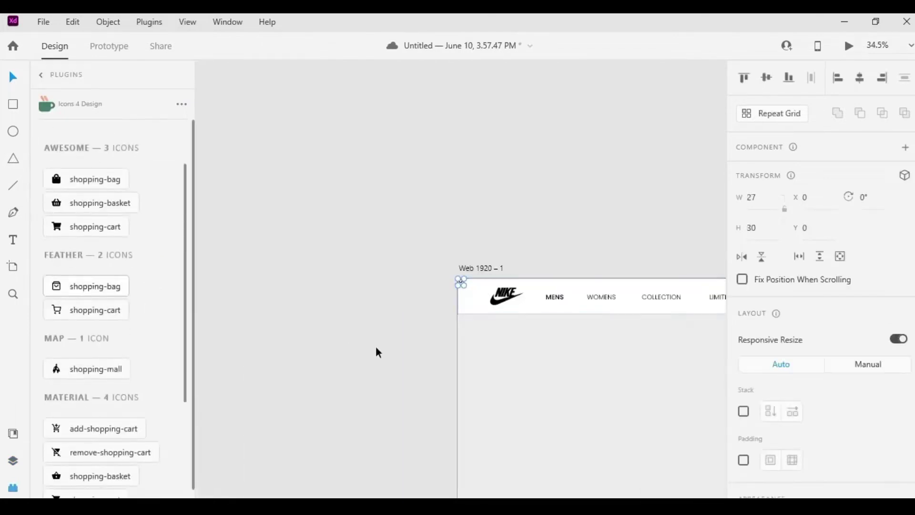
{"action": "left_click_drag", "start_coordinate": [315, 188], "coordinate": [484, 253]}
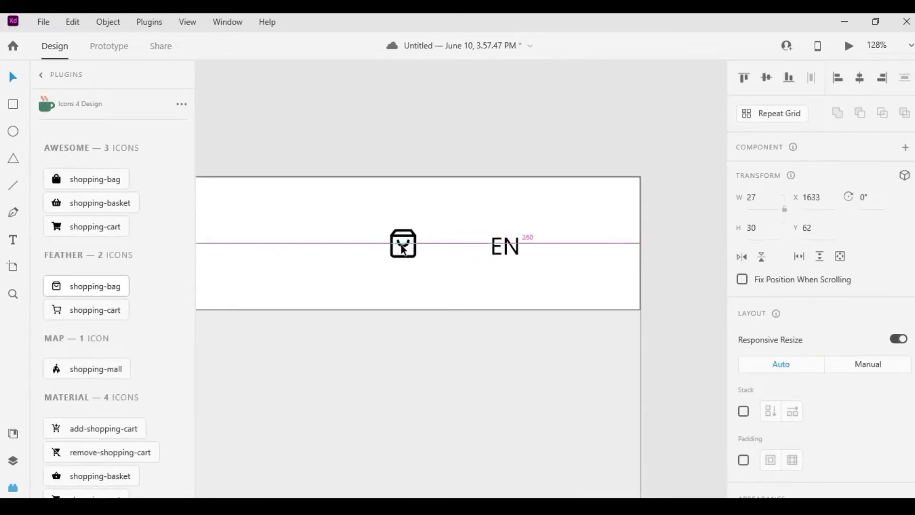
{"action": "left_click_drag", "start_coordinate": [484, 252], "coordinate": [392, 253]}
- Nudge COLLECTION and LIMITED left to even out the nav link spacing
{"action": "scroll", "coordinate": [312, 396], "scroll_direction": "down", "scroll_amount": 5}
{"action": "left_click", "coordinate": [470, 333]}
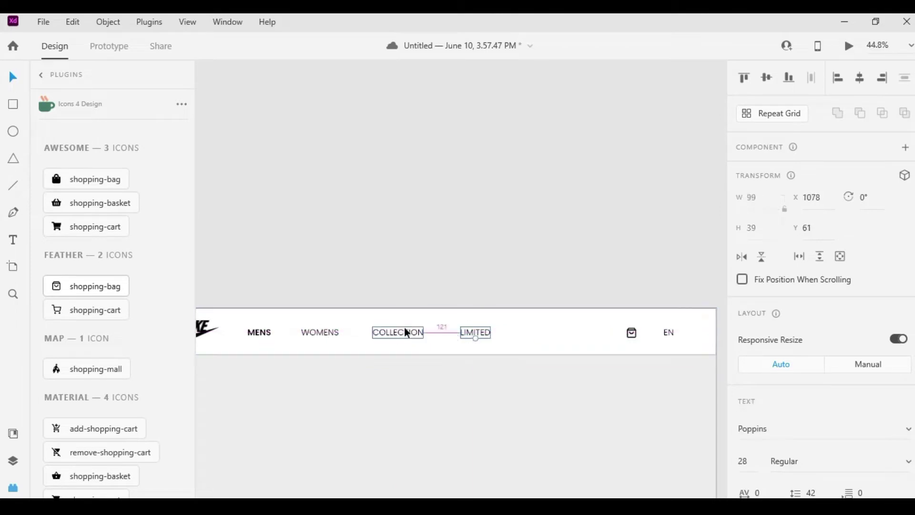
{"action": "left_click", "coordinate": [269, 334]}
{"action": "left_click_drag", "start_coordinate": [380, 331], "coordinate": [384, 332]}
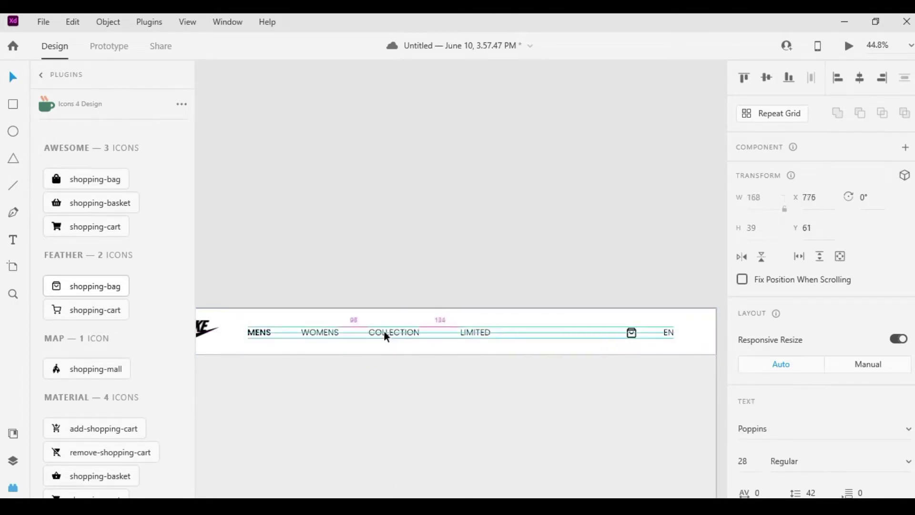
{"action": "left_click_drag", "start_coordinate": [472, 333], "coordinate": [463, 334]}
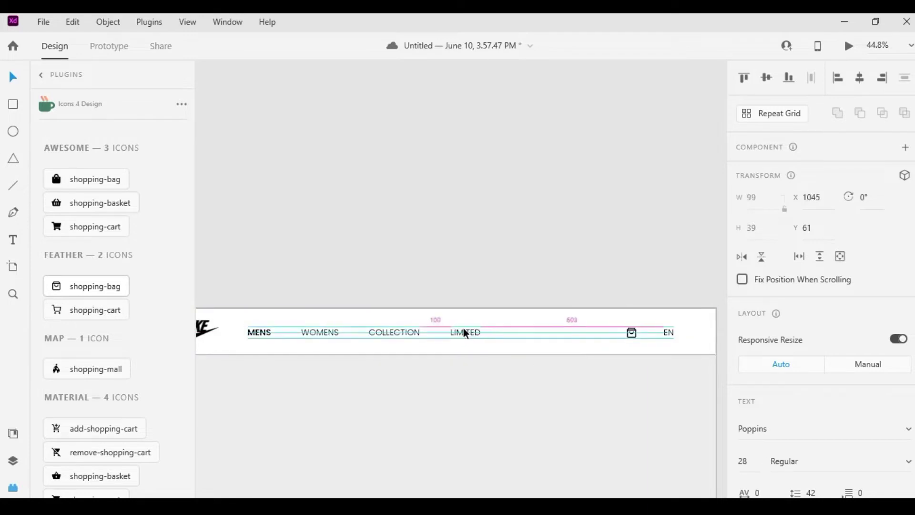
{"action": "left_click", "coordinate": [669, 332]}
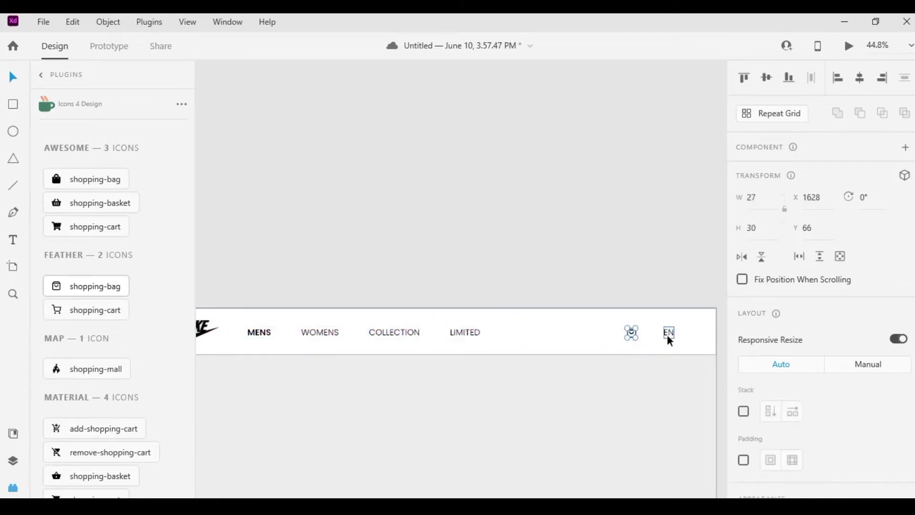
{"action": "scroll", "coordinate": [620, 340], "scroll_direction": "down", "scroll_amount": 3}
{"action": "scroll", "coordinate": [634, 370], "scroll_direction": "up", "scroll_amount": 2}
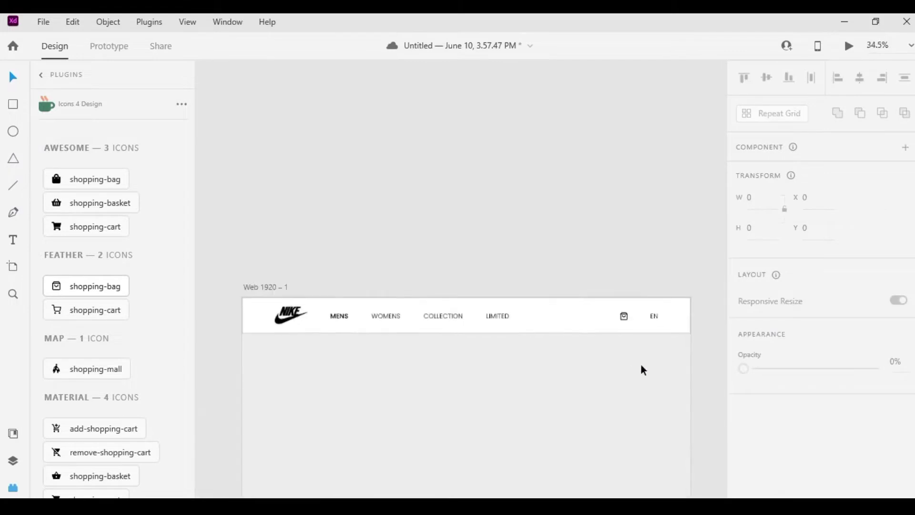
{"action": "scroll", "coordinate": [508, 384], "scroll_direction": "up", "scroll_amount": 1}
{"action": "scroll", "coordinate": [521, 291], "scroll_direction": "down", "scroll_amount": 1}
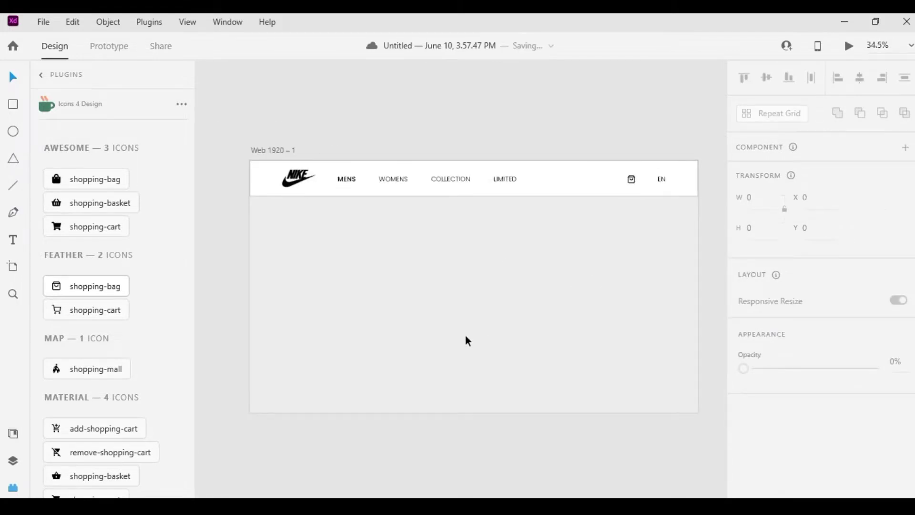
- Search the icon plugin for 'BA' and insert the keyboard-backspace arrow icon
{"action": "scroll", "coordinate": [71, 214], "scroll_direction": "up", "scroll_amount": 2}
{"action": "double_click", "coordinate": [114, 147]}
{"action": "type", "text": "BACK"}
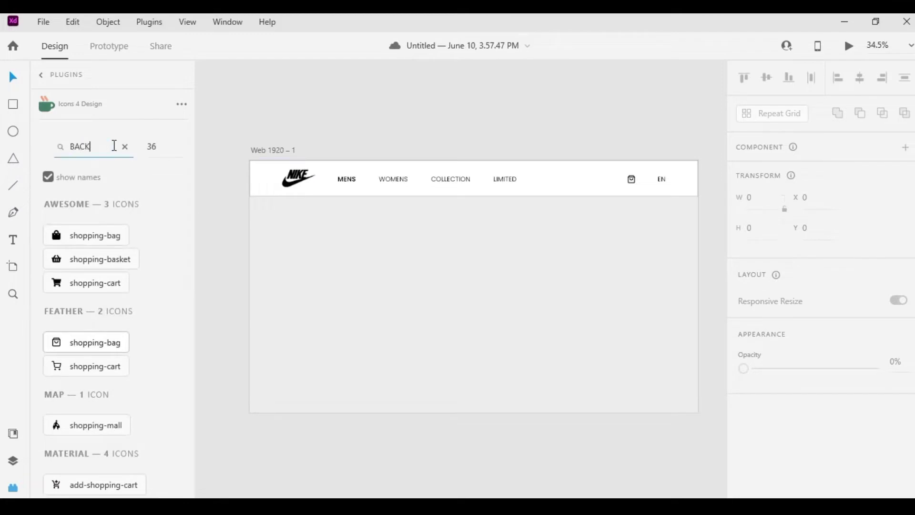
{"action": "scroll", "coordinate": [134, 276], "scroll_direction": "down", "scroll_amount": 3}
{"action": "scroll", "coordinate": [148, 357], "scroll_direction": "down", "scroll_amount": 1}
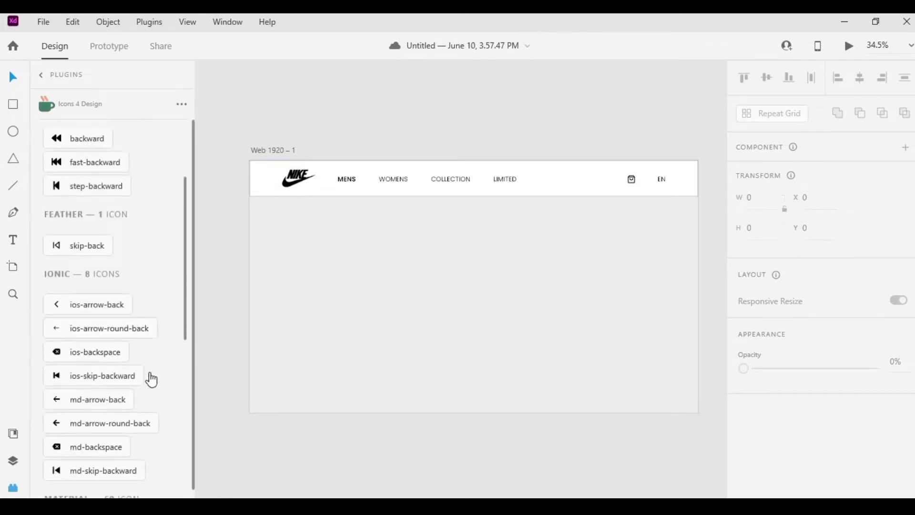
{"action": "scroll", "coordinate": [150, 378], "scroll_direction": "down", "scroll_amount": 3}
{"action": "scroll", "coordinate": [114, 334], "scroll_direction": "down", "scroll_amount": 1}
{"action": "left_click", "coordinate": [100, 314]}
- Move the arrow below the logo, aligned with the logo's left edge
{"action": "scroll", "coordinate": [377, 218], "scroll_direction": "up", "scroll_amount": 4}
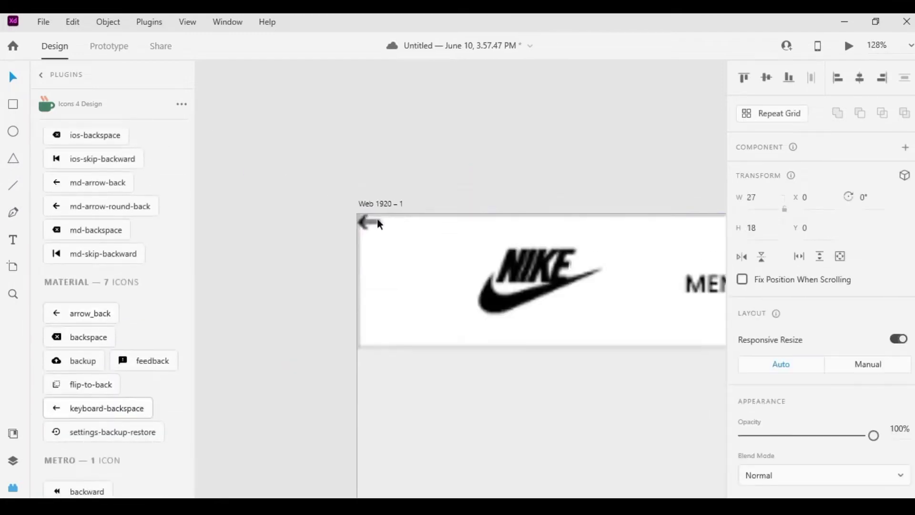
{"action": "left_click_drag", "start_coordinate": [379, 224], "coordinate": [453, 358]}
{"action": "scroll", "coordinate": [452, 358], "scroll_direction": "down", "scroll_amount": 3}
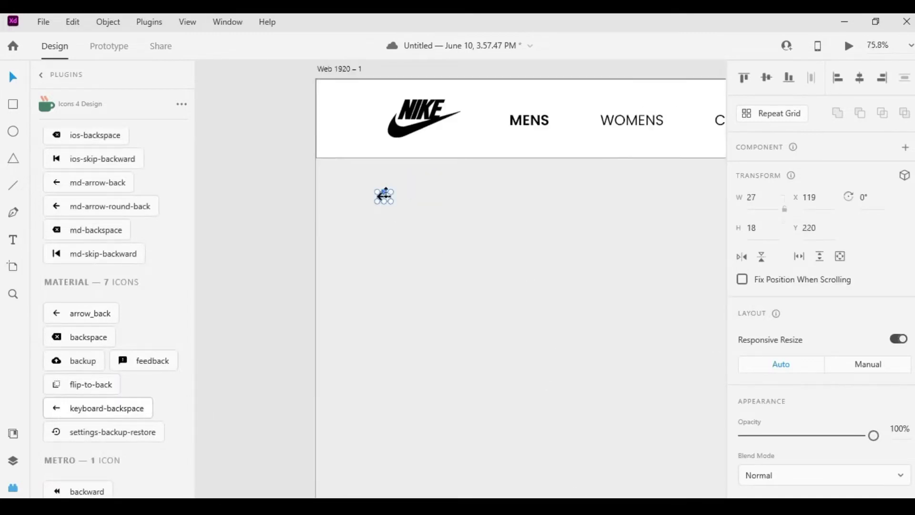
{"action": "scroll", "coordinate": [377, 214], "scroll_direction": "up", "scroll_amount": 3}
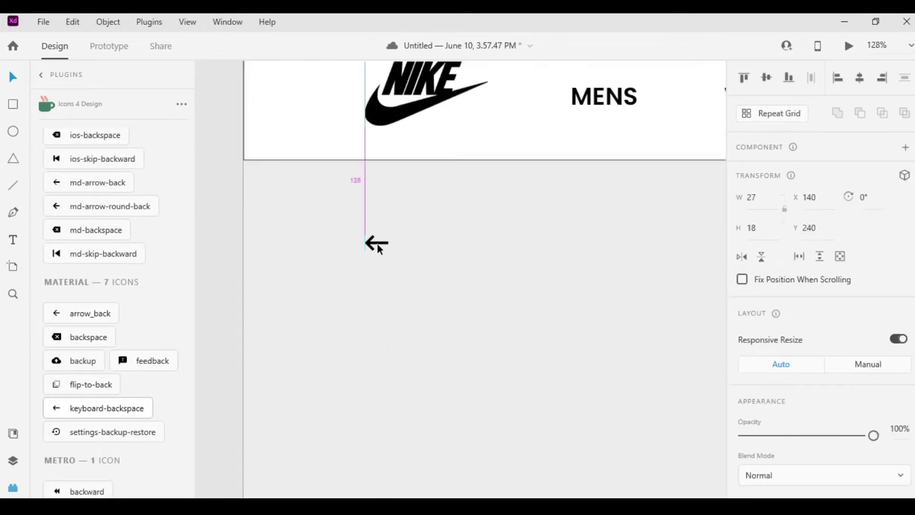
{"action": "scroll", "coordinate": [874, 448], "scroll_direction": "down", "scroll_amount": 3}
{"action": "left_click_drag", "start_coordinate": [389, 250], "coordinate": [384, 245]}
{"action": "left_click", "coordinate": [622, 362]}
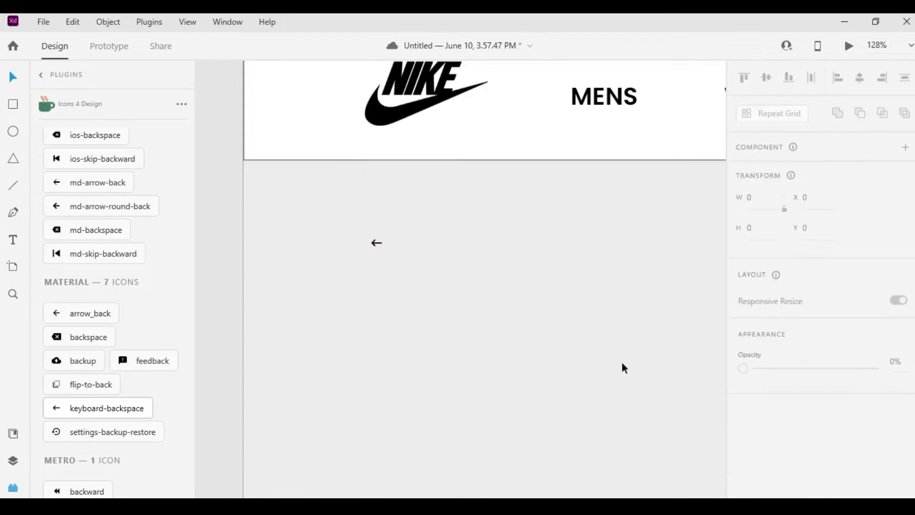
- Fine-tune the back arrow's position beneath the header
{"action": "scroll", "coordinate": [621, 361], "scroll_direction": "down", "scroll_amount": 3}
{"action": "scroll", "coordinate": [455, 284], "scroll_direction": "down", "scroll_amount": 2}
{"action": "scroll", "coordinate": [370, 286], "scroll_direction": "up", "scroll_amount": 3}
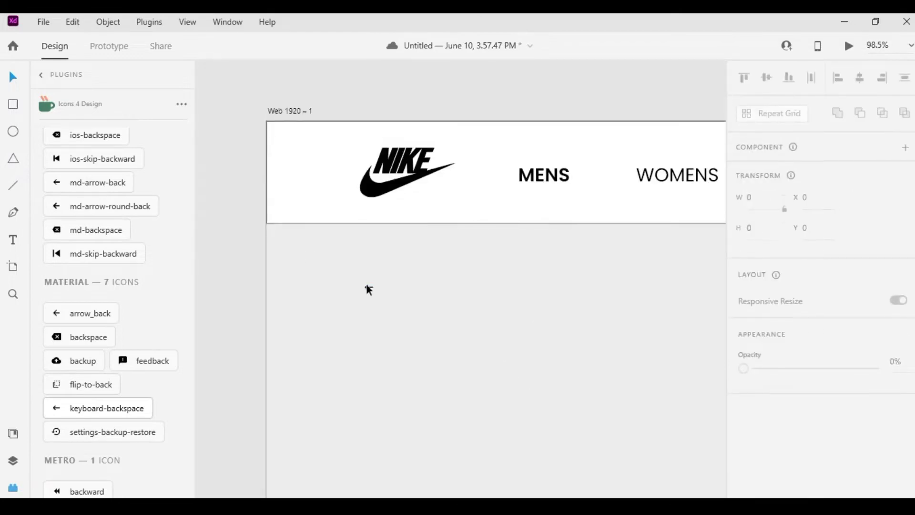
{"action": "scroll", "coordinate": [369, 289], "scroll_direction": "up", "scroll_amount": 6}
{"action": "left_click", "coordinate": [13, 460]}
{"action": "left_click", "coordinate": [370, 249]}
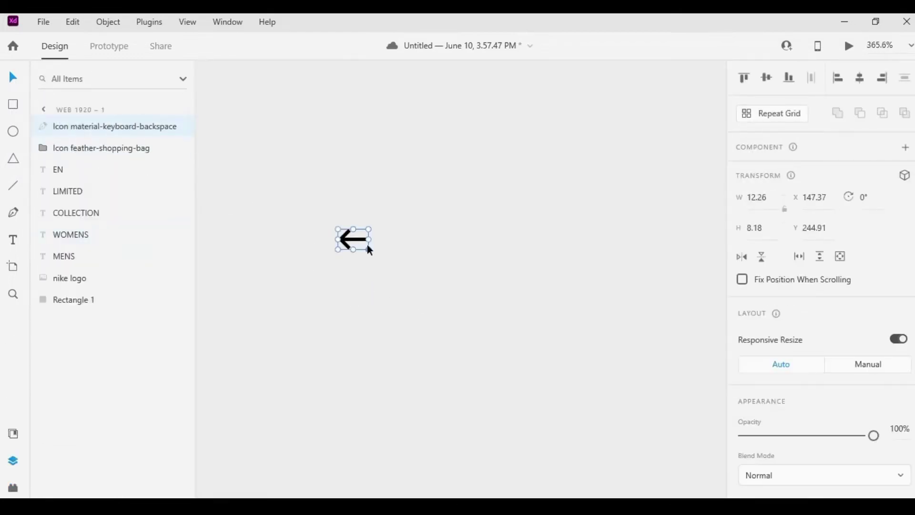
{"action": "left_click_drag", "start_coordinate": [370, 249], "coordinate": [387, 261]}
{"action": "left_click", "coordinate": [387, 261]}
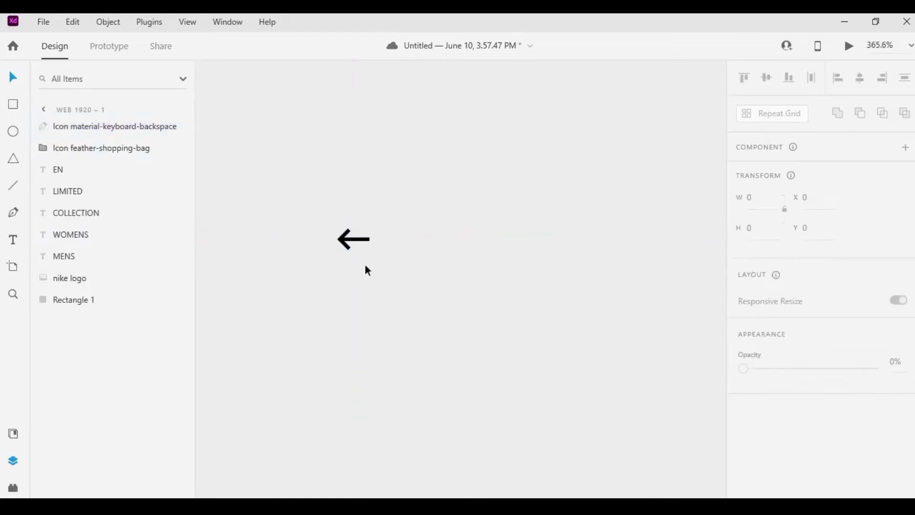
- Change the arrow's fill colour from black to grey
{"action": "left_click", "coordinate": [355, 240]}
{"action": "left_click", "coordinate": [401, 247]}
{"action": "left_click", "coordinate": [355, 239]}
{"action": "scroll", "coordinate": [810, 286], "scroll_direction": "down", "scroll_amount": 3}
{"action": "left_click", "coordinate": [772, 352]}
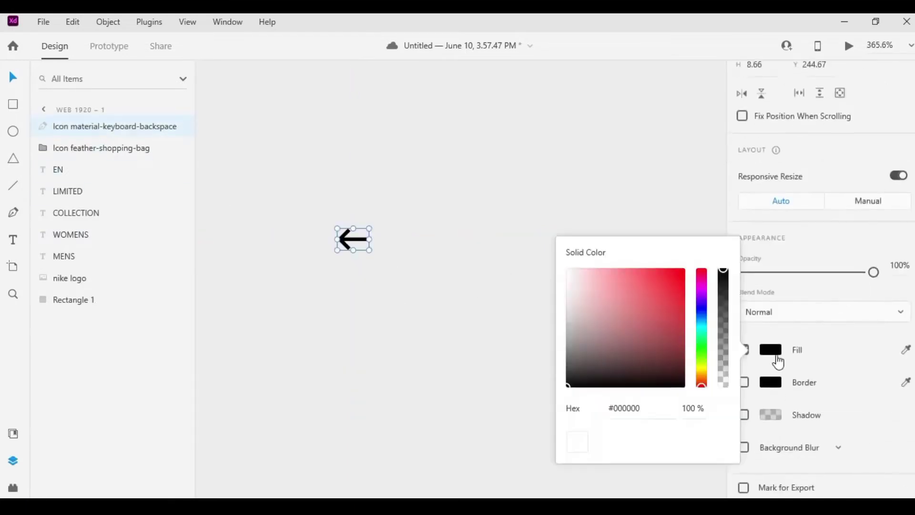
{"action": "left_click_drag", "start_coordinate": [620, 333], "coordinate": [551, 310]}
{"action": "left_click", "coordinate": [551, 312]}
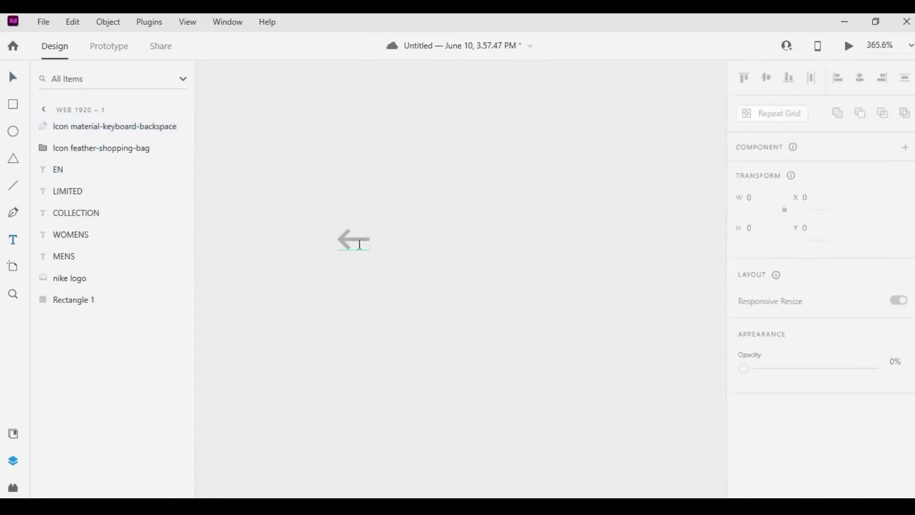
- Type the breadcrumb text 'Home/Originals/Shoes' beside the back arrow
{"action": "left_click", "coordinate": [403, 241]}
{"action": "type", "text": "HOME"}
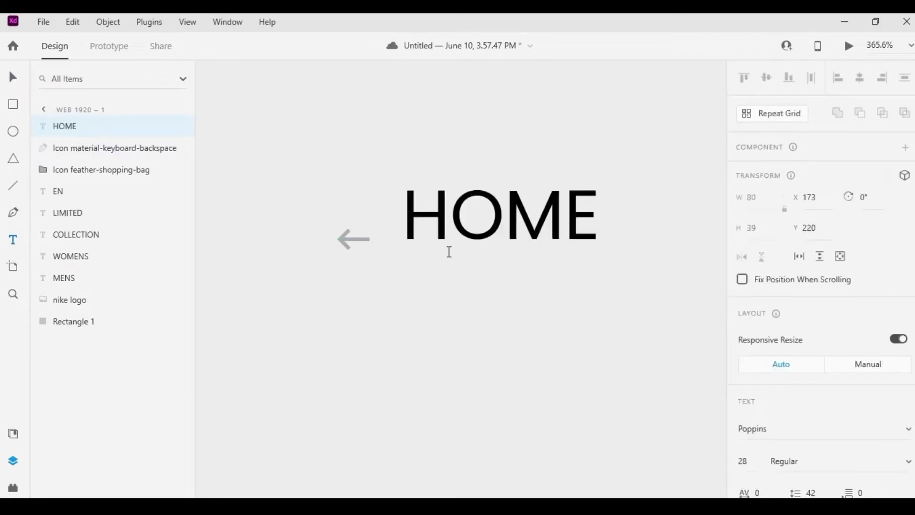
{"action": "type", "text": "/"}
{"action": "key", "text": "ctrl+z"}
{"action": "key", "text": "ctrl+z"}
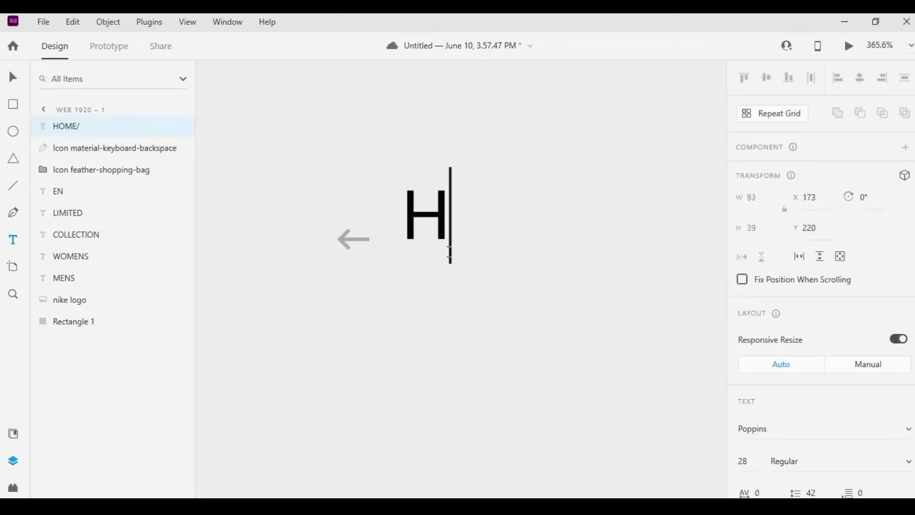
{"action": "key", "text": "ctrl+shift+z"}
{"action": "type", "text": "ome/"}
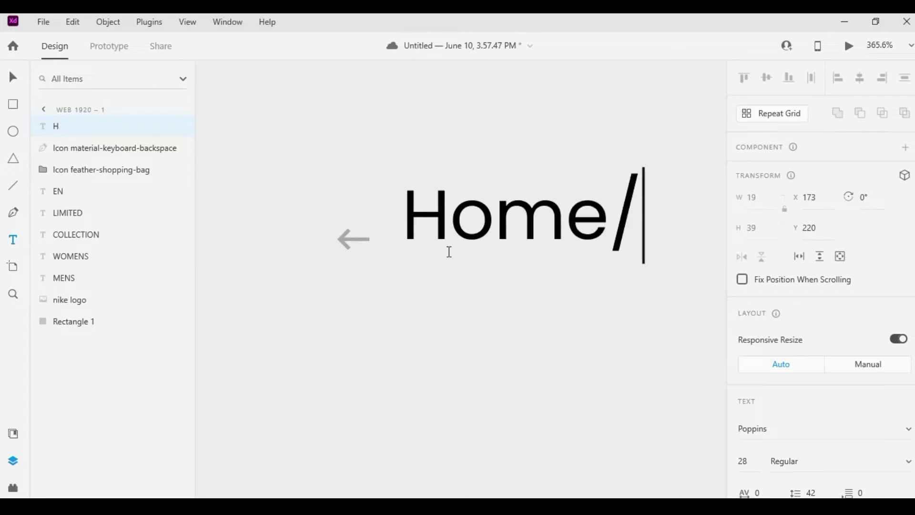
{"action": "type", "text": "Originals/Shoes"}
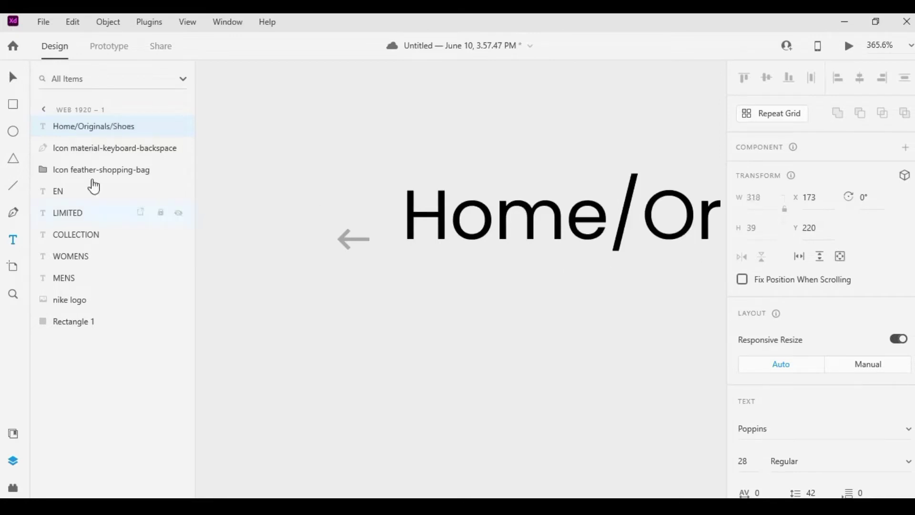
{"action": "key", "text": "Escape"}
- Zoom in on the breadcrumb text and shrink it to a small size
{"action": "scroll", "coordinate": [615, 367], "scroll_direction": "down", "scroll_amount": 5}
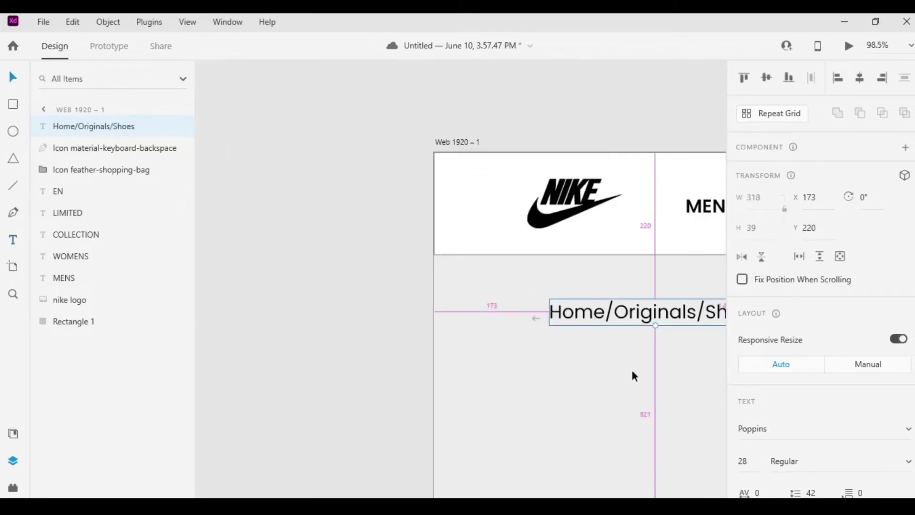
{"action": "scroll", "coordinate": [596, 305], "scroll_direction": "right", "scroll_amount": 3}
{"action": "left_click", "coordinate": [564, 222]}
{"action": "scroll", "coordinate": [781, 365], "scroll_direction": "down", "scroll_amount": 5}
{"action": "key", "text": "Tab"}
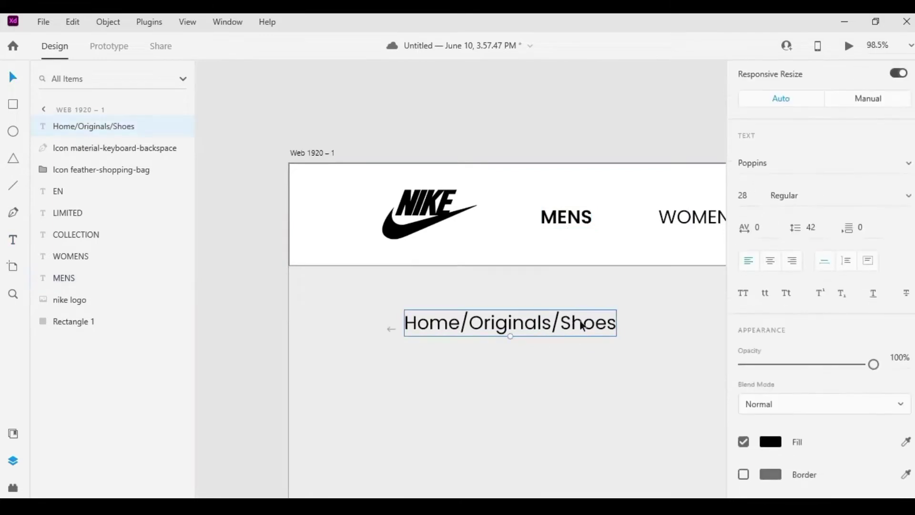
{"action": "left_click", "coordinate": [570, 220]}
{"action": "key", "text": "Tab"}
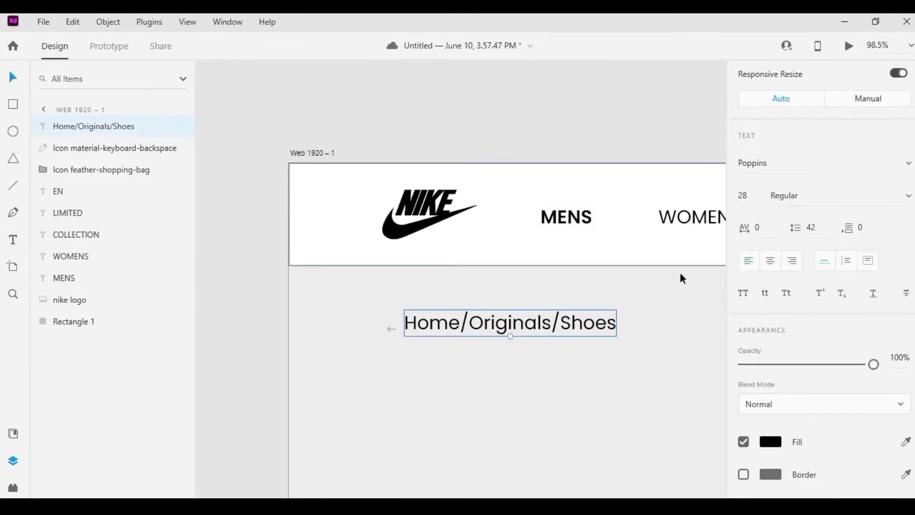
{"action": "key", "text": "ctrl+3"}
{"action": "mouse_move", "coordinate": [549, 334]}
{"action": "left_mouse_down"}
{"action": "mouse_move", "coordinate": [533, 296]}
{"action": "mouse_move", "coordinate": [412, 326]}
{"action": "left_mouse_up"}
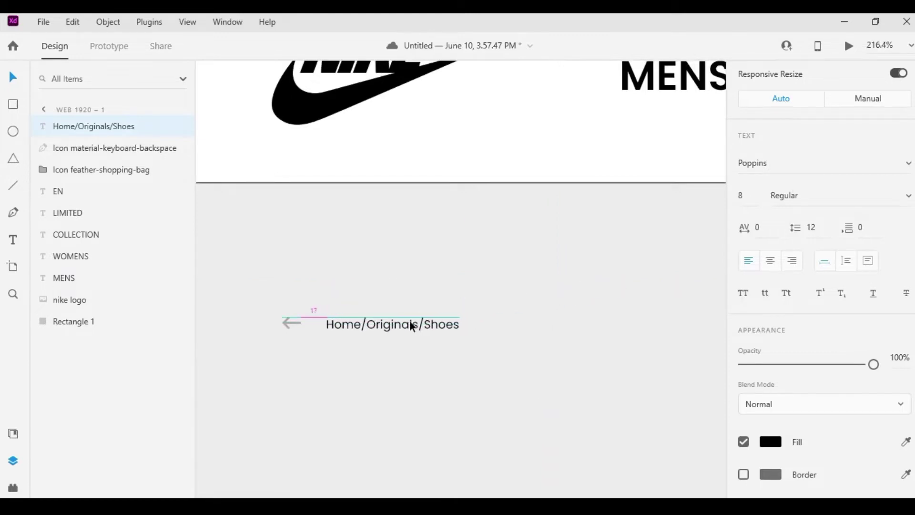
- Eyedrop the arrow's grey onto the breadcrumb text
{"action": "left_click", "coordinate": [611, 415]}
{"action": "left_click", "coordinate": [379, 327]}
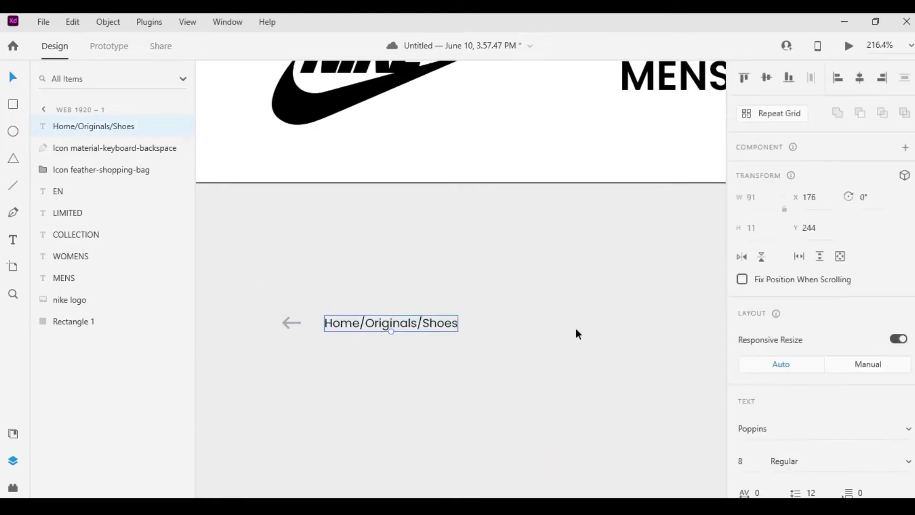
{"action": "scroll", "coordinate": [628, 396], "scroll_direction": "down", "scroll_amount": 5}
{"action": "scroll", "coordinate": [628, 396], "scroll_direction": "up", "scroll_amount": 6}
{"action": "left_click_drag", "start_coordinate": [470, 394], "coordinate": [574, 360]}
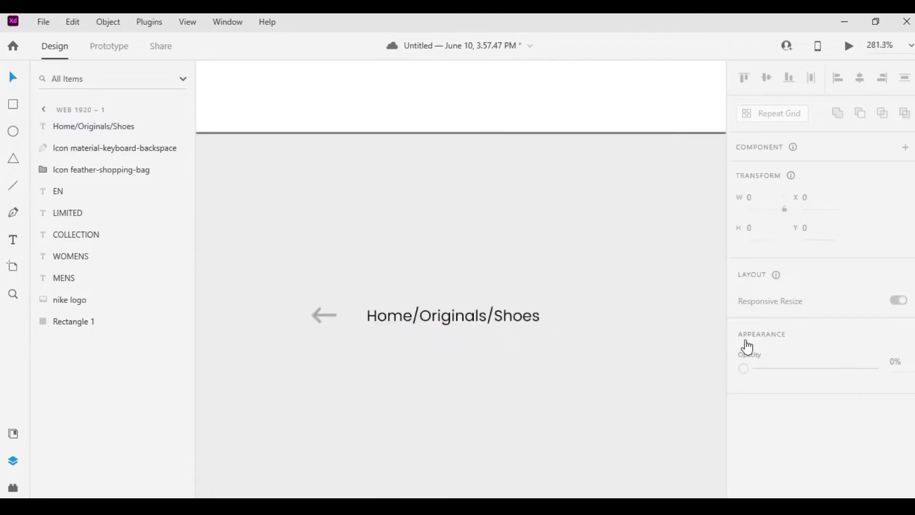
{"action": "left_click", "coordinate": [771, 442]}
{"action": "left_click", "coordinate": [723, 449]}
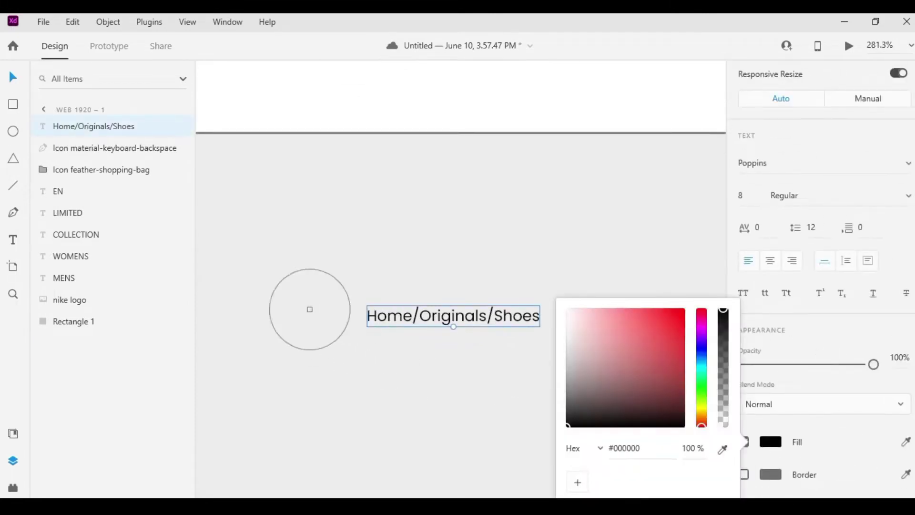
{"action": "left_click", "coordinate": [320, 321]}
- Group the back arrow and breadcrumb text with Ctrl+G
{"action": "scroll", "coordinate": [619, 391], "scroll_direction": "down", "scroll_amount": 5}
{"action": "scroll", "coordinate": [496, 299], "scroll_direction": "down", "scroll_amount": 2}
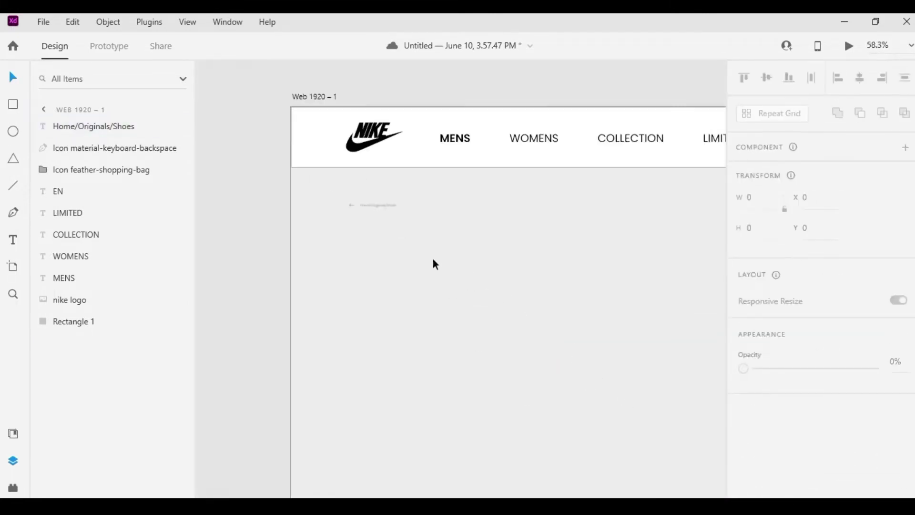
{"action": "scroll", "coordinate": [434, 259], "scroll_direction": "up", "scroll_amount": 5}
{"action": "scroll", "coordinate": [444, 274], "scroll_direction": "up", "scroll_amount": 1}
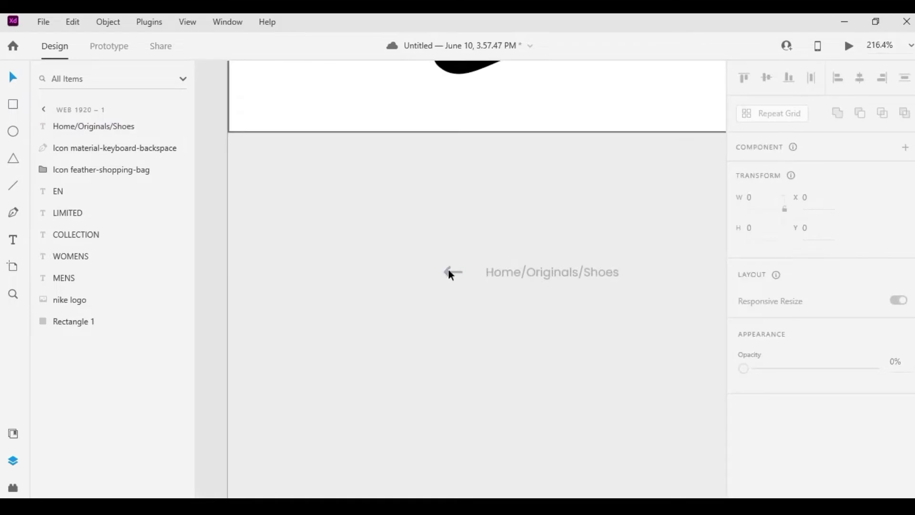
{"action": "scroll", "coordinate": [448, 269], "scroll_direction": "up", "scroll_amount": 2}
{"action": "left_click", "coordinate": [405, 273]}
{"action": "left_click", "coordinate": [543, 281], "text": "shift"}
{"action": "right_click", "coordinate": [548, 281]}
{"action": "key", "text": "ctrl+g"}
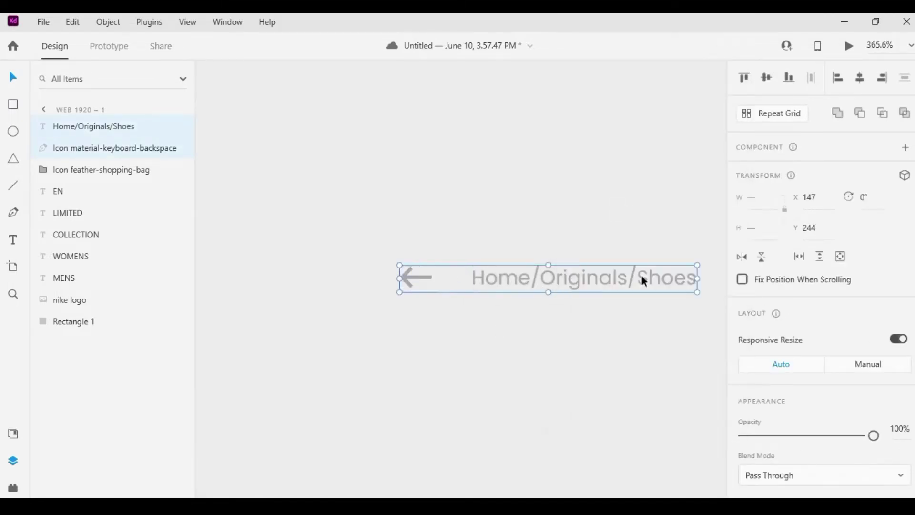
- Zoom out to the whole artboard to review the arrow-and-breadcrumb group
{"action": "scroll", "coordinate": [591, 324], "scroll_direction": "down", "scroll_amount": 4}
{"action": "key", "text": "Escape"}
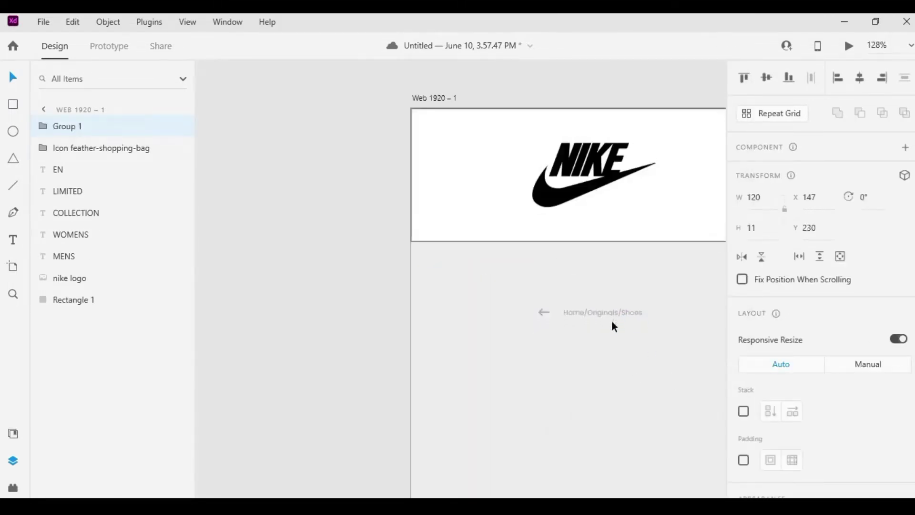
{"action": "scroll", "coordinate": [611, 321], "scroll_direction": "down", "scroll_amount": 4}
{"action": "left_click_drag", "start_coordinate": [675, 387], "coordinate": [441, 333]}
{"action": "left_click", "coordinate": [282, 172]}
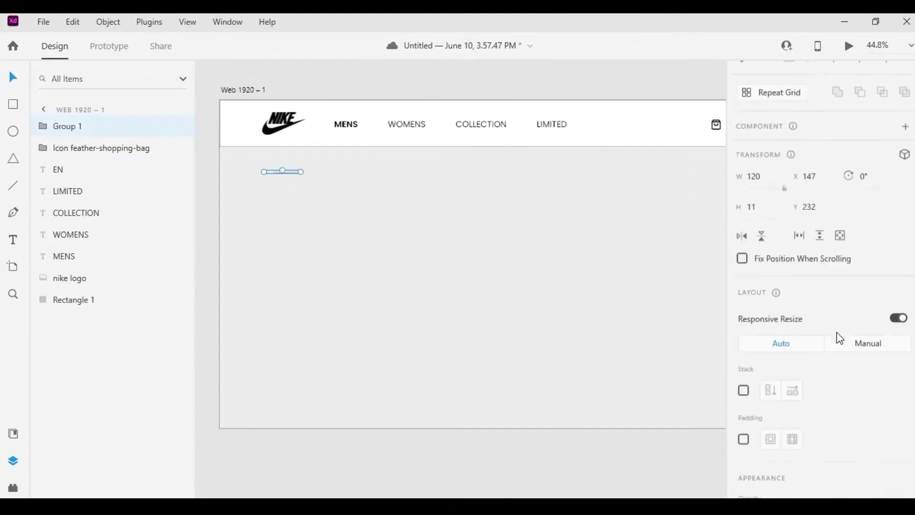
{"action": "scroll", "coordinate": [837, 337], "scroll_direction": "down", "scroll_amount": 5}
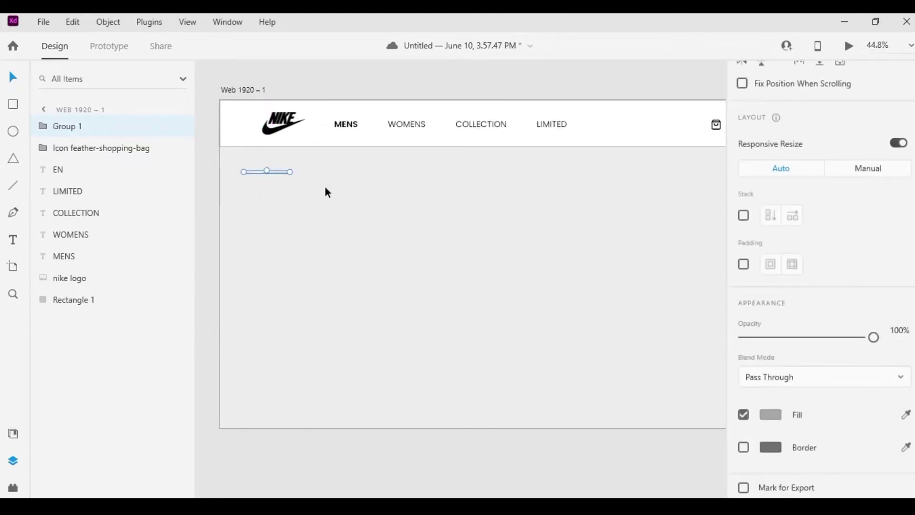
{"action": "scroll", "coordinate": [533, 299], "scroll_direction": "up", "scroll_amount": 3}
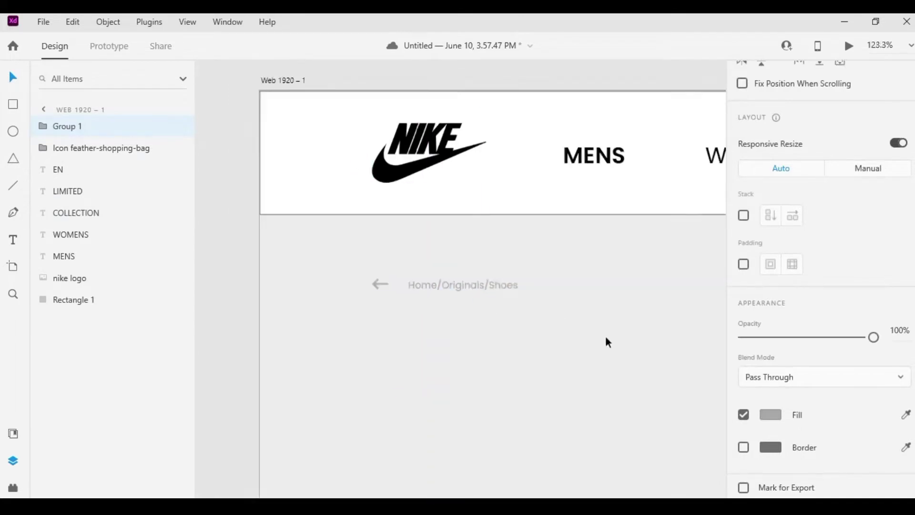
{"action": "key", "text": "ctrl+0"}
{"action": "left_click", "coordinate": [481, 289]}
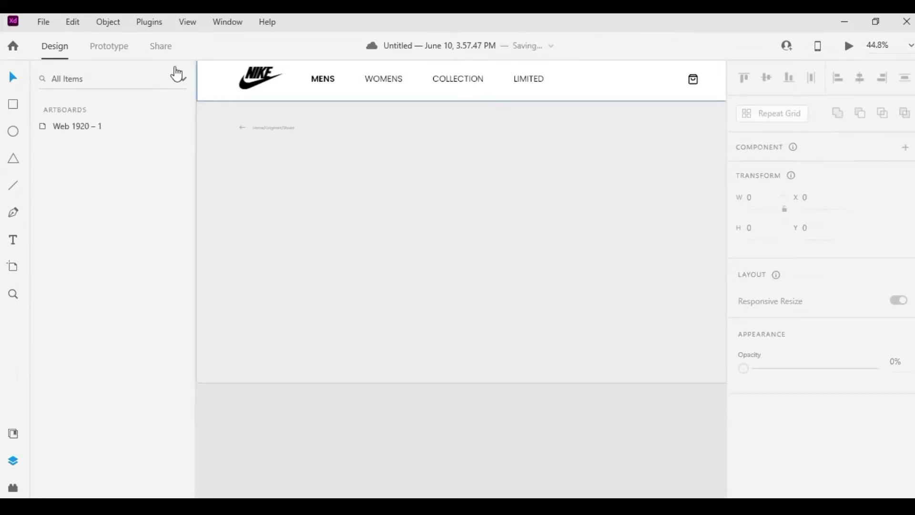
- Add spaces before the slashes so the breadcrumb reads 'Home /Originals /Shoes'
{"action": "left_click", "coordinate": [270, 128]}
{"action": "scroll", "coordinate": [381, 238], "scroll_direction": "up", "scroll_amount": 3}
{"action": "scroll", "coordinate": [438, 190], "scroll_direction": "up", "scroll_amount": 2}
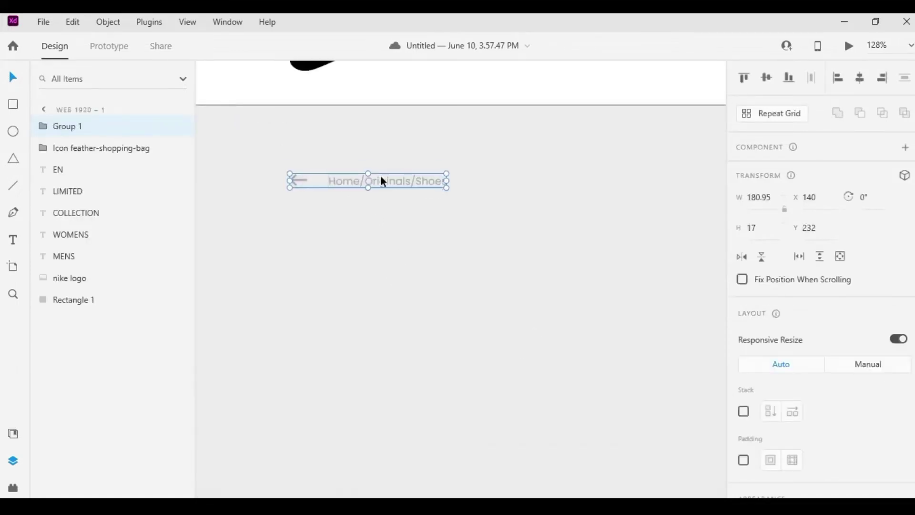
{"action": "scroll", "coordinate": [382, 181], "scroll_direction": "up", "scroll_amount": 3}
{"action": "double_click", "coordinate": [377, 221]}
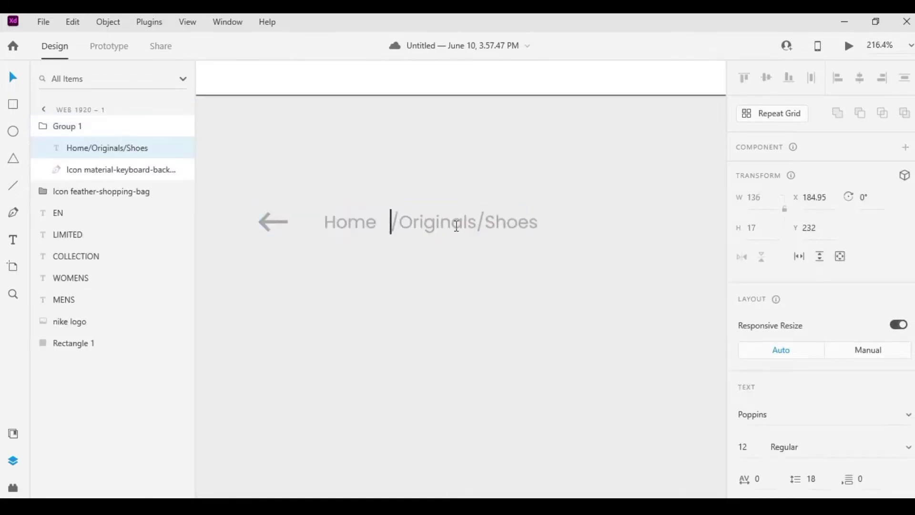
{"action": "left_click", "coordinate": [478, 223]}
{"action": "key", "text": "Escape"}
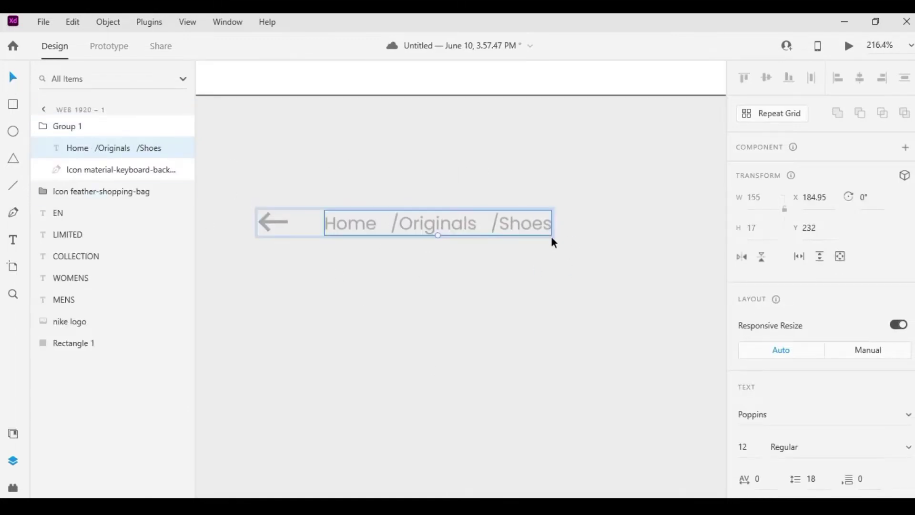
{"action": "key", "text": "Escape"}
- Shift and widen the breadcrumb group, and adjust its fill colour
{"action": "left_click_drag", "start_coordinate": [551, 235], "coordinate": [605, 312]}
{"action": "scroll", "coordinate": [523, 315], "scroll_direction": "down", "scroll_amount": 5}
{"action": "left_click_drag", "start_coordinate": [523, 315], "coordinate": [560, 310]}
{"action": "scroll", "coordinate": [788, 339], "scroll_direction": "down", "scroll_amount": 5}
{"action": "left_click", "coordinate": [772, 417]}
{"action": "left_click", "coordinate": [715, 379]}
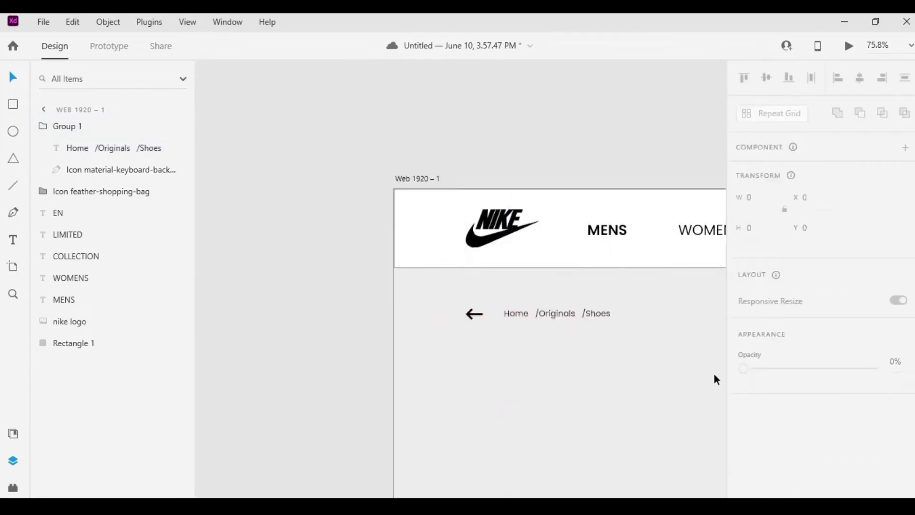
- Lower the breadcrumb group's opacity so it fades to a soft grey
{"action": "left_click", "coordinate": [576, 314]}
{"action": "scroll", "coordinate": [820, 327], "scroll_direction": "down", "scroll_amount": 5}
{"action": "left_click", "coordinate": [859, 338]}
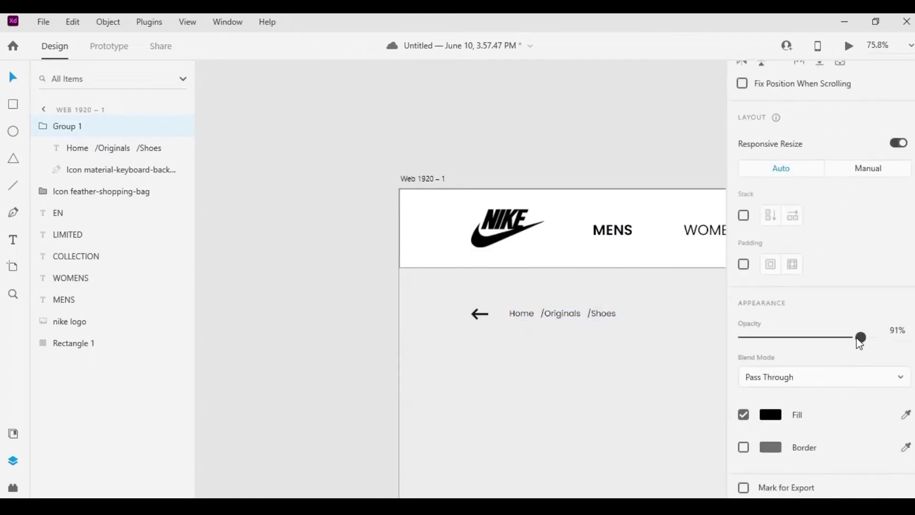
{"action": "left_click_drag", "start_coordinate": [860, 337], "coordinate": [805, 337]}
{"action": "left_click", "coordinate": [659, 408]}
{"action": "left_click_drag", "start_coordinate": [652, 400], "coordinate": [601, 405]}
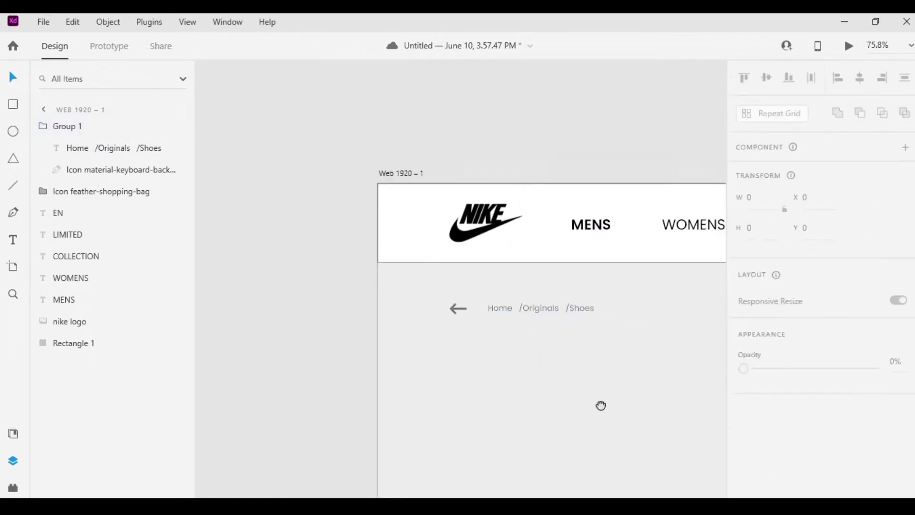
{"action": "scroll", "coordinate": [601, 405], "scroll_direction": "down", "scroll_amount": 3}
- Import the Nike-Shoe-PNG image onto the canvas
{"action": "scroll", "coordinate": [527, 300], "scroll_direction": "down", "scroll_amount": 3}
{"action": "left_click", "coordinate": [43, 21]}
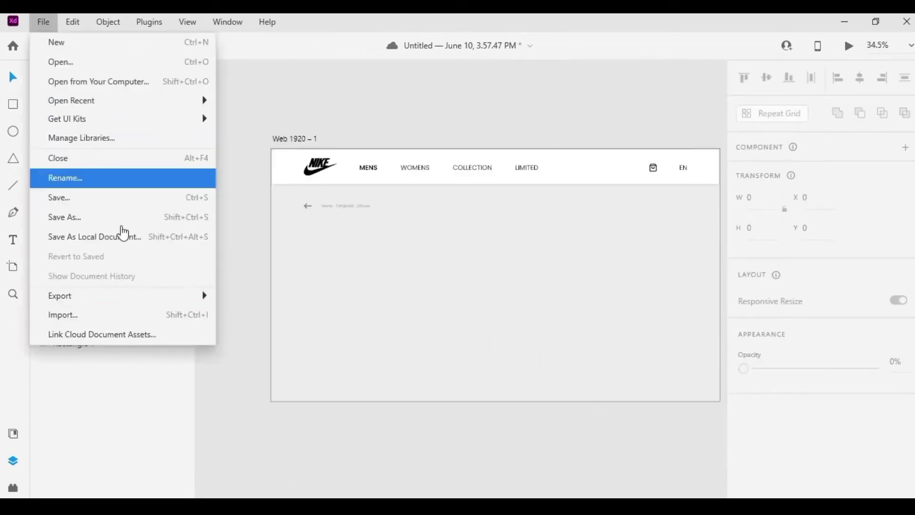
{"action": "left_click", "coordinate": [124, 314]}
{"action": "left_click", "coordinate": [286, 151]}
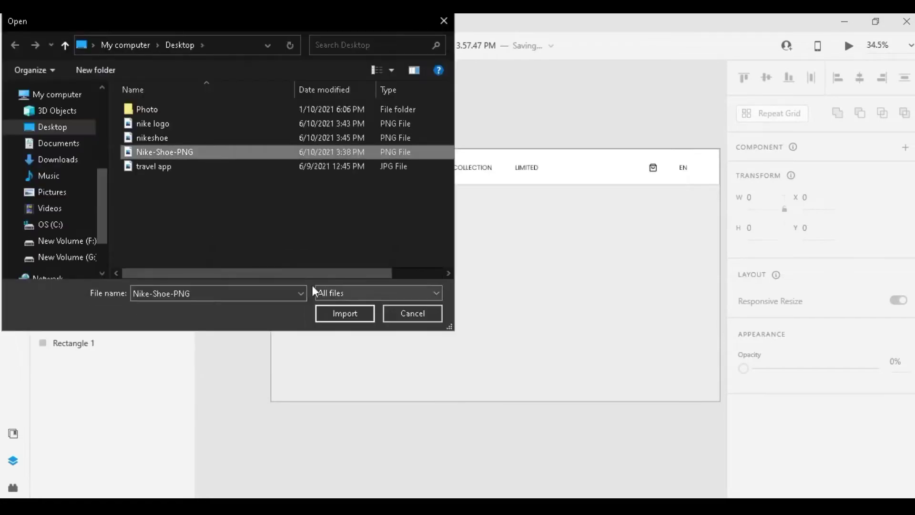
{"action": "left_click", "coordinate": [345, 313]}
- Resize the shoe image, move it left, and rotate it
{"action": "scroll", "coordinate": [639, 362], "scroll_direction": "down", "scroll_amount": 2}
{"action": "scroll", "coordinate": [638, 389], "scroll_direction": "down", "scroll_amount": 2}
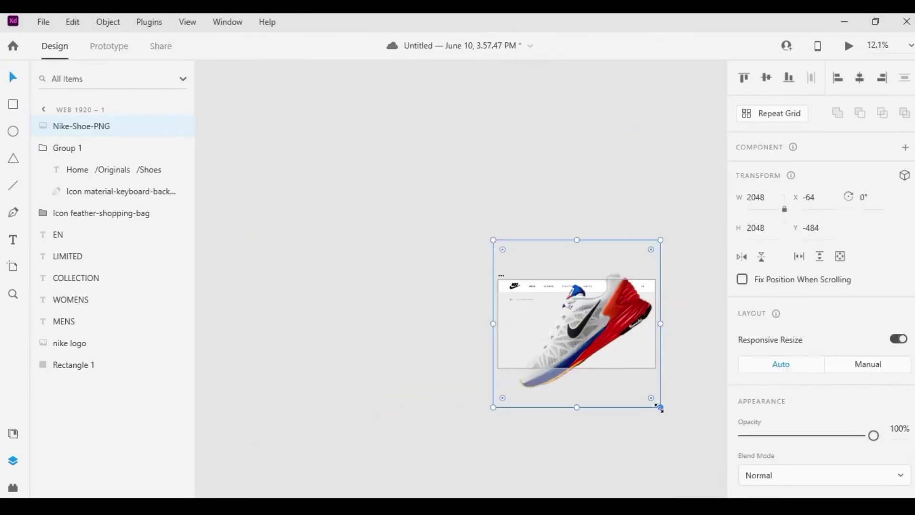
{"action": "left_click_drag", "start_coordinate": [660, 409], "coordinate": [597, 352]}
{"action": "scroll", "coordinate": [636, 387], "scroll_direction": "up", "scroll_amount": 5}
{"action": "scroll", "coordinate": [636, 387], "scroll_direction": "up", "scroll_amount": 2}
{"action": "left_click_drag", "start_coordinate": [453, 309], "coordinate": [386, 310]}
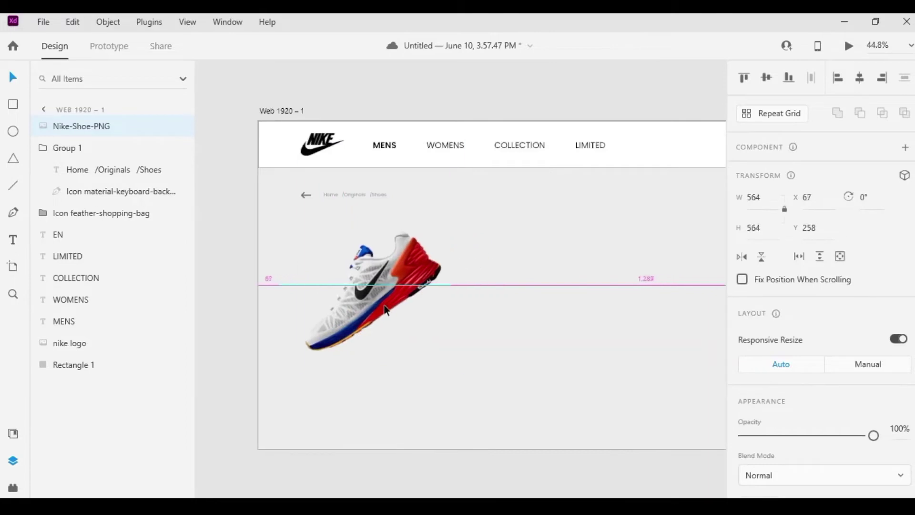
{"action": "mouse_move", "coordinate": [510, 365]}
{"action": "left_mouse_down"}
{"action": "mouse_move", "coordinate": [395, 403]}
{"action": "mouse_move", "coordinate": [407, 405]}
{"action": "left_mouse_up"}
{"action": "left_click", "coordinate": [581, 368]}
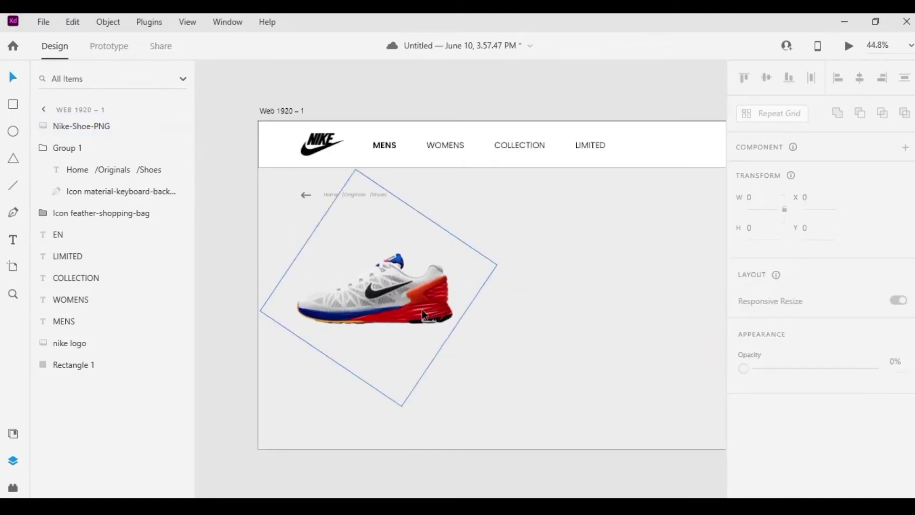
- Flip the shoe horizontally, enlarge and reposition it, and enable a drop shadow
{"action": "left_click_drag", "start_coordinate": [422, 312], "coordinate": [429, 312]}
{"action": "left_click", "coordinate": [749, 259]}
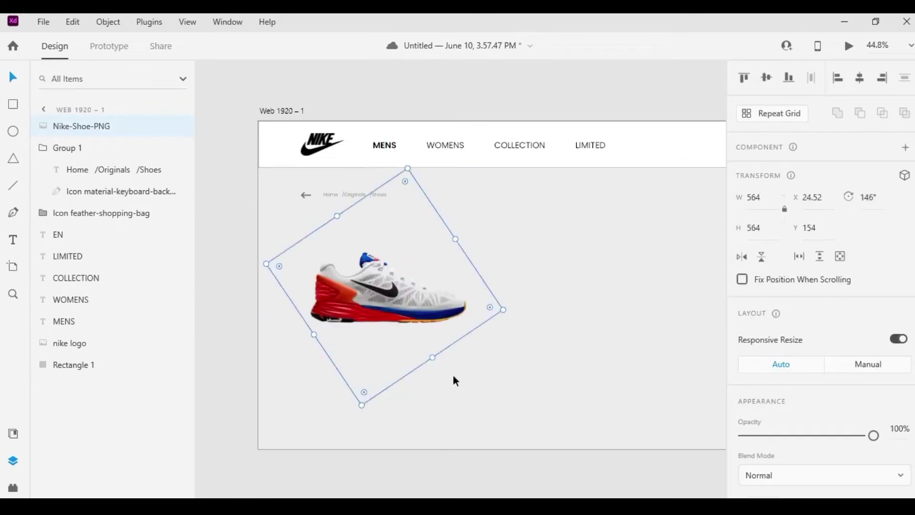
{"action": "left_click_drag", "start_coordinate": [503, 309], "coordinate": [527, 314]}
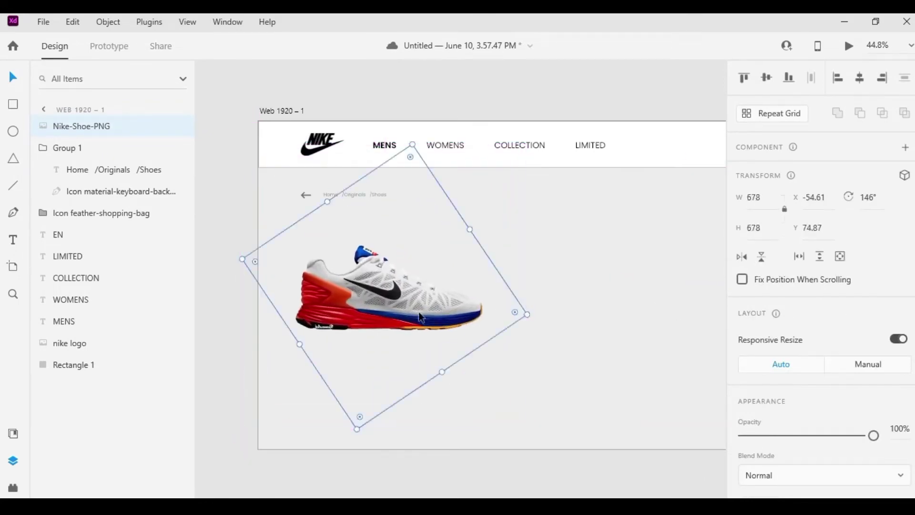
{"action": "left_click_drag", "start_coordinate": [393, 293], "coordinate": [403, 296]}
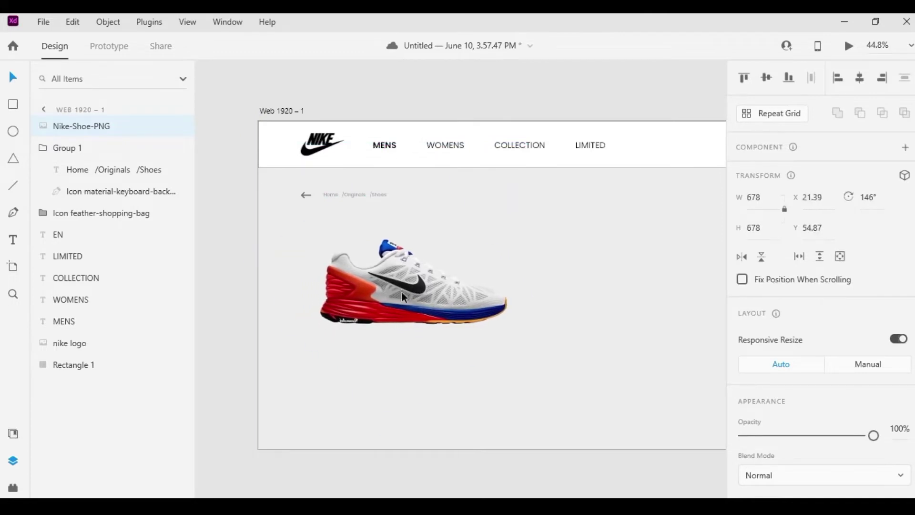
{"action": "scroll", "coordinate": [793, 374], "scroll_direction": "down", "scroll_amount": 4}
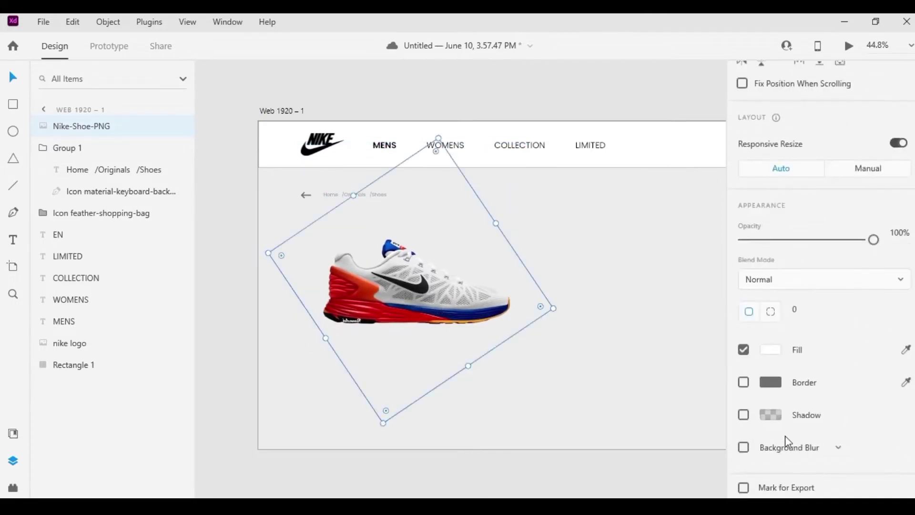
{"action": "left_click", "coordinate": [744, 414]}
{"action": "left_click", "coordinate": [774, 420]}
- Try a first shadow on the shoe with offset 5, blur 15 and a full-opacity colour
{"action": "scroll", "coordinate": [807, 428], "scroll_direction": "down", "scroll_amount": 1}
{"action": "left_click", "coordinate": [768, 408]}
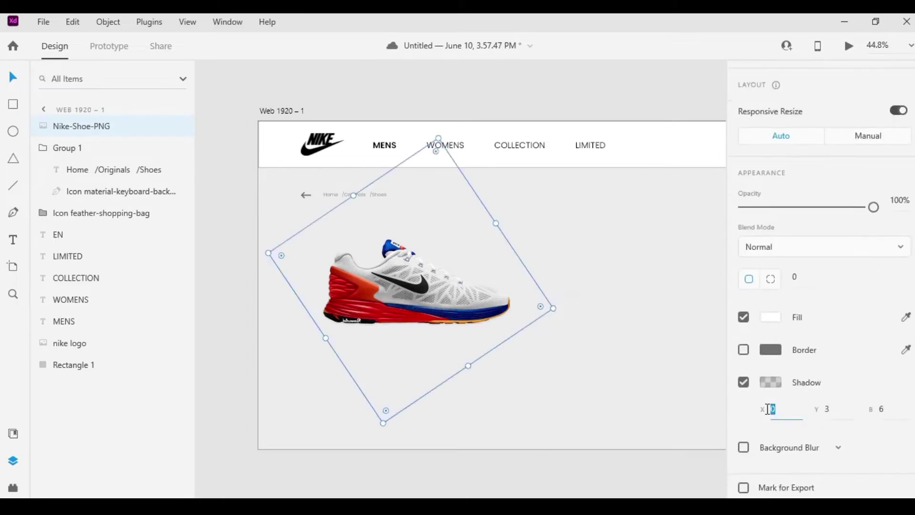
{"action": "left_click", "coordinate": [824, 408]}
{"action": "type", "text": "5"}
{"action": "left_click", "coordinate": [881, 409]}
{"action": "type", "text": "15"}
{"action": "left_click", "coordinate": [434, 324]}
{"action": "scroll", "coordinate": [858, 381], "scroll_direction": "down", "scroll_amount": 5}
{"action": "left_click", "coordinate": [770, 381]}
{"action": "left_click_drag", "start_coordinate": [702, 367], "coordinate": [702, 291]}
{"action": "left_click", "coordinate": [724, 236]}
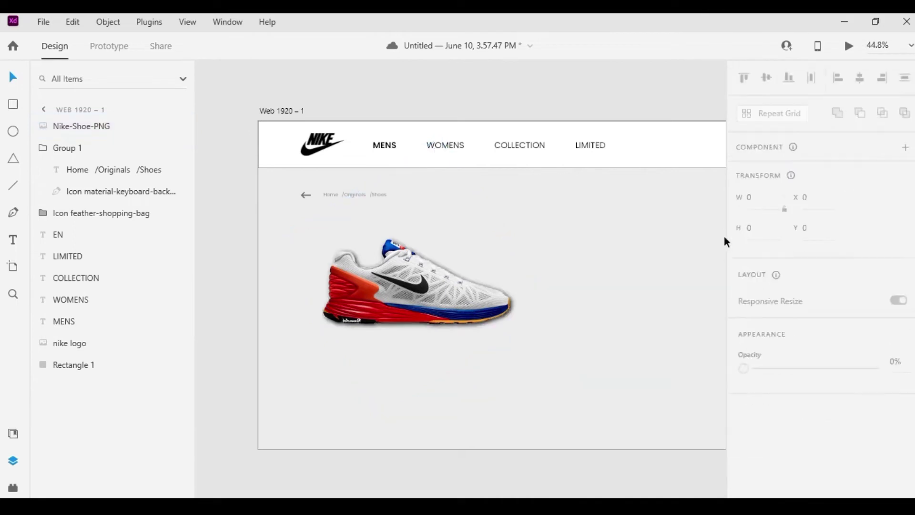
- Undo the accidental shoe fading and the trial shadow edits, then reselect the shoe
{"action": "scroll", "coordinate": [822, 361], "scroll_direction": "down", "scroll_amount": 5}
{"action": "scroll", "coordinate": [782, 404], "scroll_direction": "down", "scroll_amount": 1}
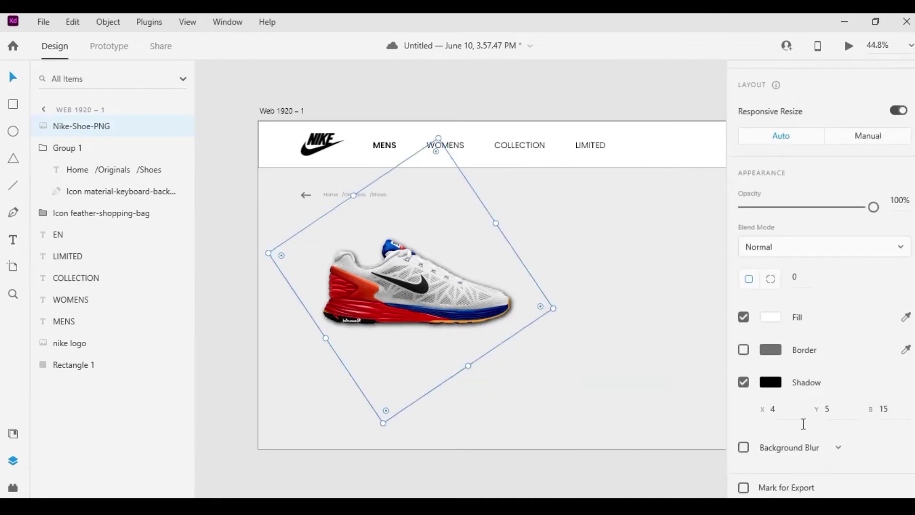
{"action": "key", "text": "1"}
{"action": "key", "text": "5"}
{"action": "left_click", "coordinate": [822, 408]}
{"action": "type", "text": "12"}
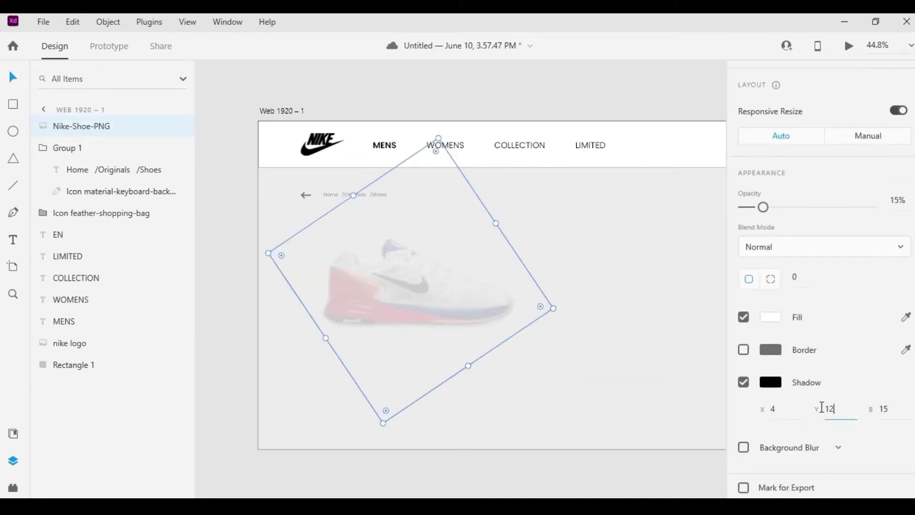
{"action": "key", "text": "ctrl+z"}
{"action": "key", "text": "ctrl+z"}
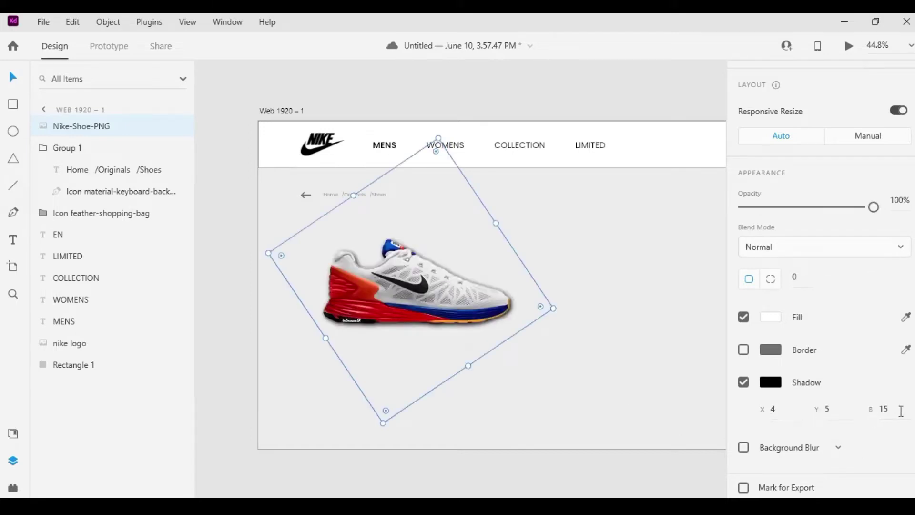
{"action": "key", "text": "ctrl+z"}
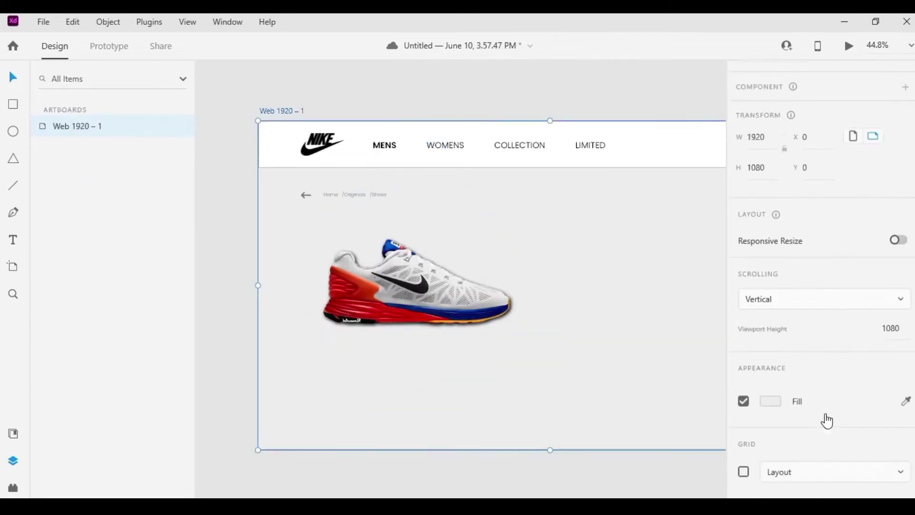
{"action": "key", "text": "ctrl+z"}
{"action": "key", "text": "ctrl+z"}
{"action": "left_click", "coordinate": [658, 424]}
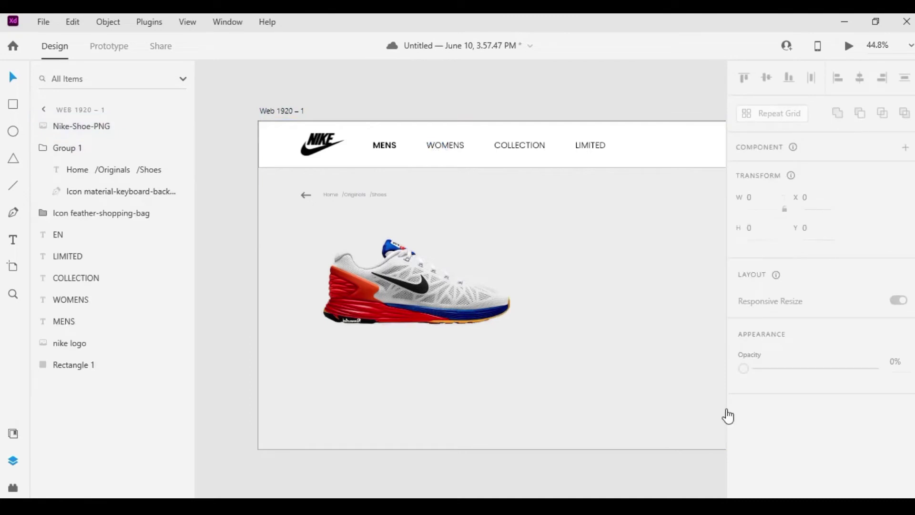
{"action": "left_click", "coordinate": [418, 283]}
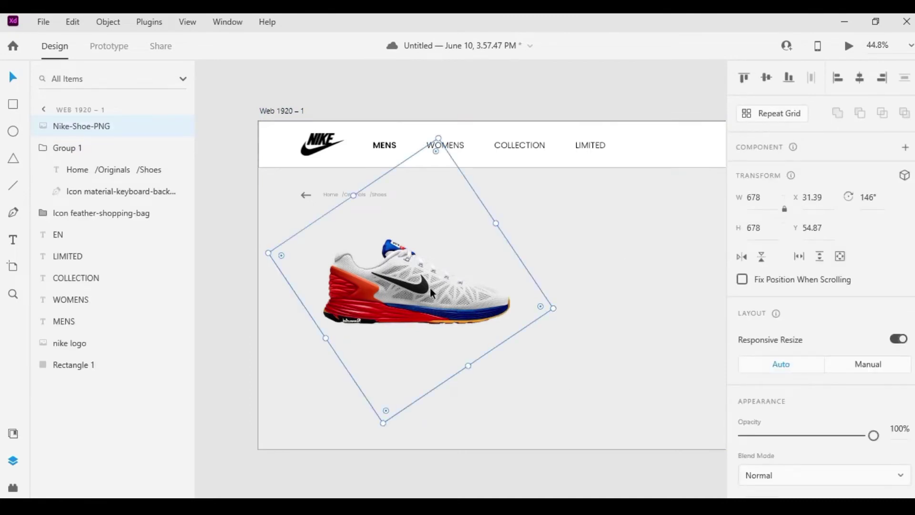
- Re-enable the shoe's shadow and set its offsets to X 0, Y 100
{"action": "scroll", "coordinate": [880, 366], "scroll_direction": "down", "scroll_amount": 5}
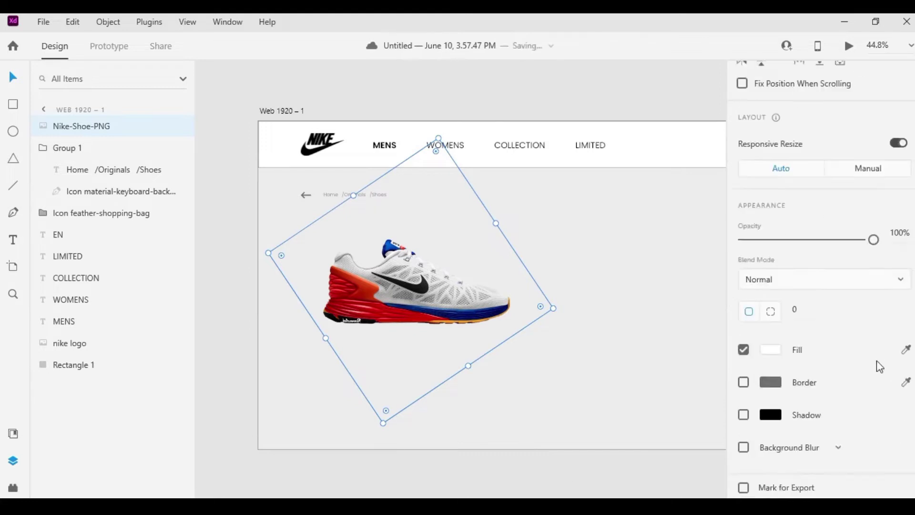
{"action": "left_click", "coordinate": [771, 415]}
{"action": "left_click", "coordinate": [639, 384]}
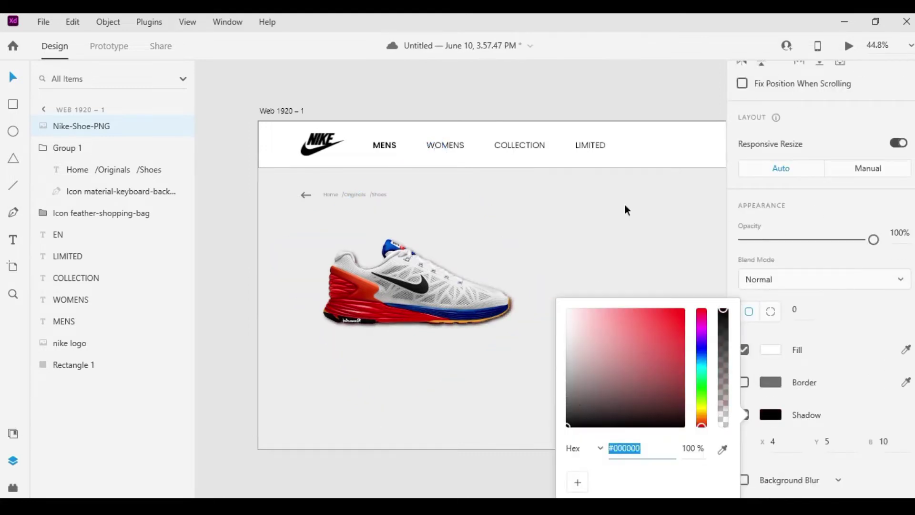
{"action": "left_click", "coordinate": [558, 363]}
{"action": "type", "text": "2"}
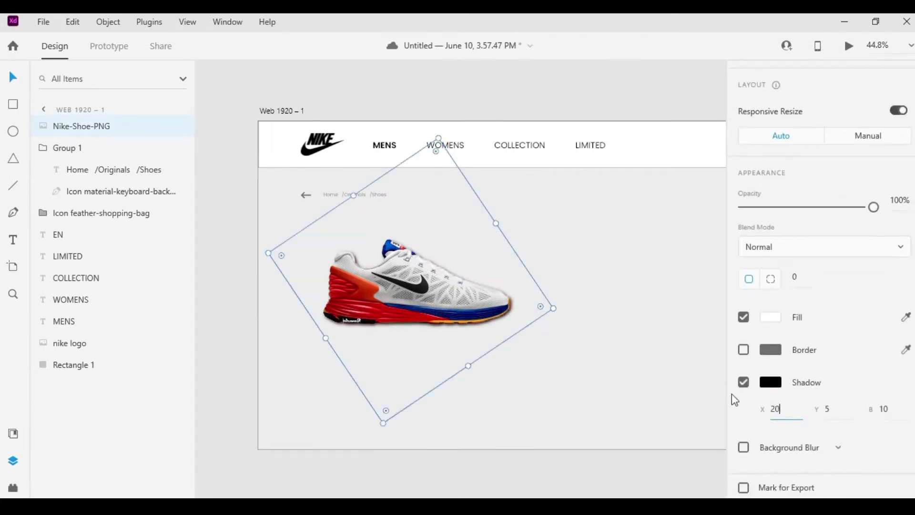
{"action": "type", "text": "0"}
{"action": "key", "text": "Tab"}
{"action": "type", "text": "20"}
{"action": "key", "text": "Return"}
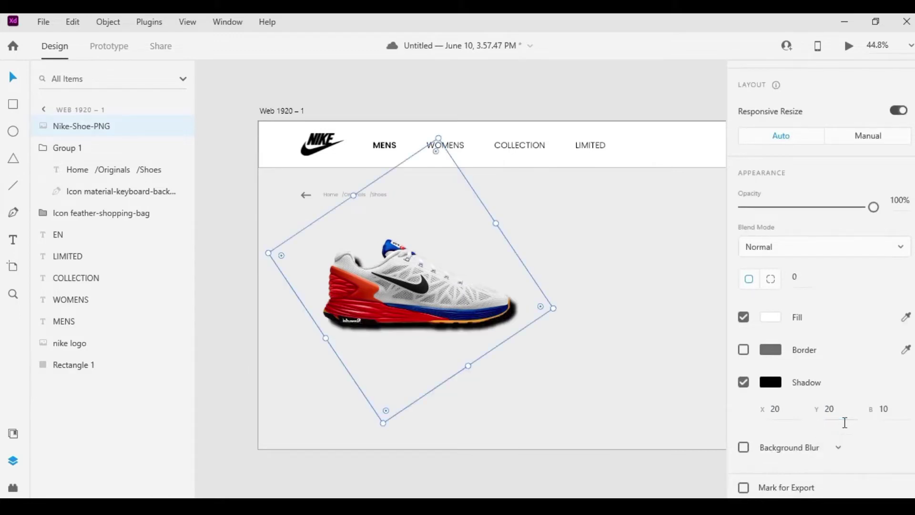
{"action": "key", "text": "Return"}
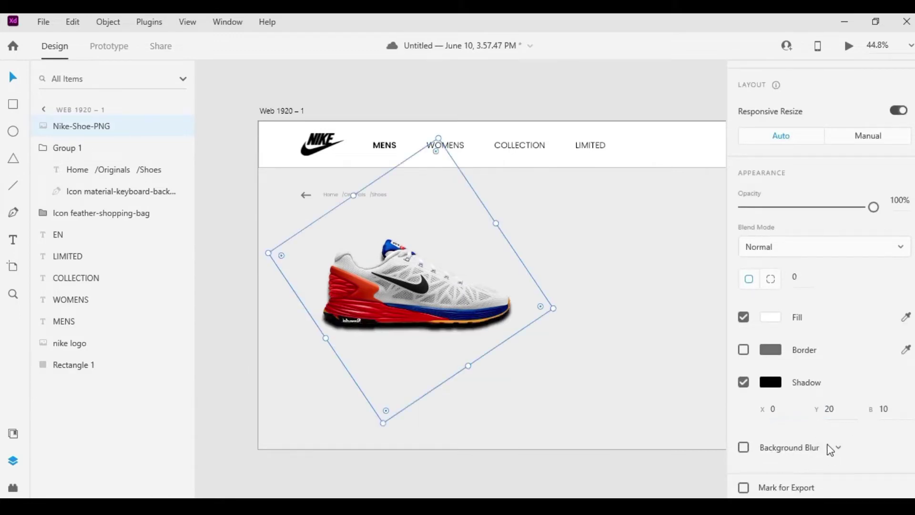
{"action": "type", "text": "100"}
{"action": "key", "text": "Return"}
- Give the shadow a light grey colour and a blur of 10
{"action": "left_click", "coordinate": [770, 382]}
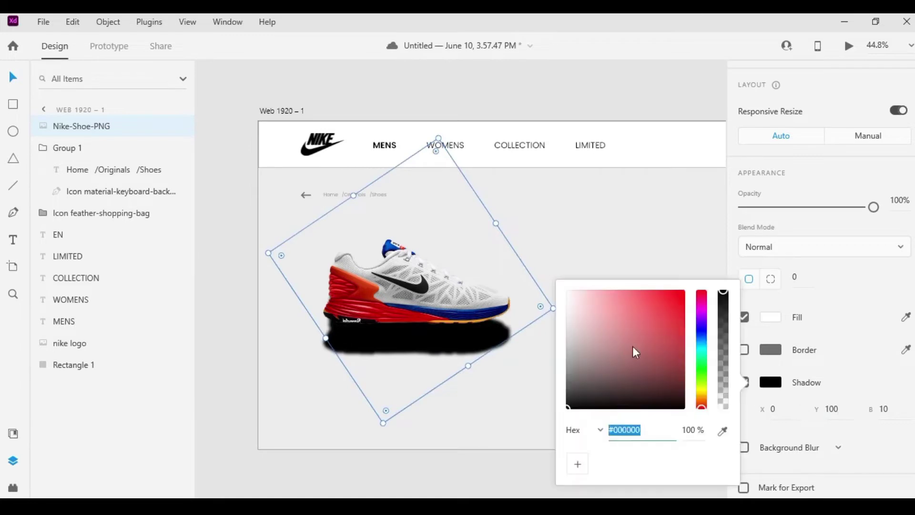
{"action": "mouse_move", "coordinate": [632, 346]}
{"action": "left_mouse_down"}
{"action": "mouse_move", "coordinate": [557, 350]}
{"action": "mouse_move", "coordinate": [556, 329]}
{"action": "left_mouse_up"}
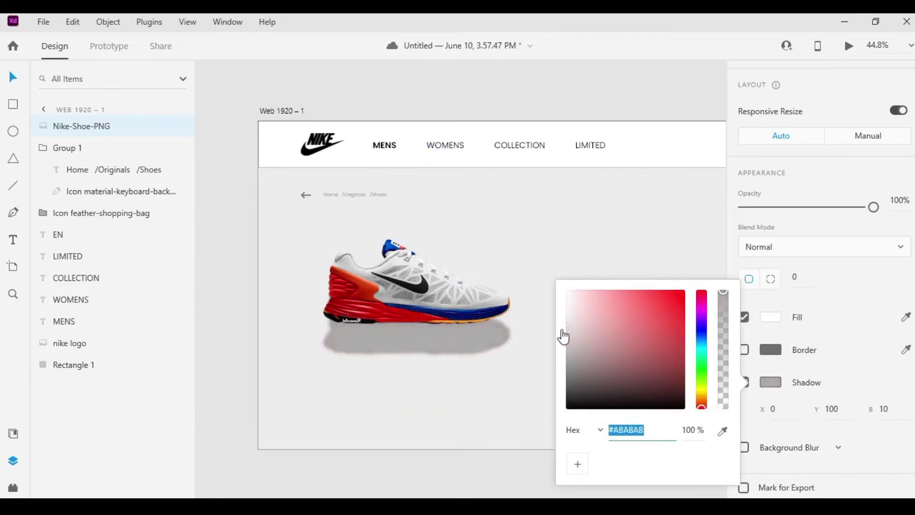
{"action": "left_click", "coordinate": [522, 339]}
{"action": "scroll", "coordinate": [811, 396], "scroll_direction": "down", "scroll_amount": 3}
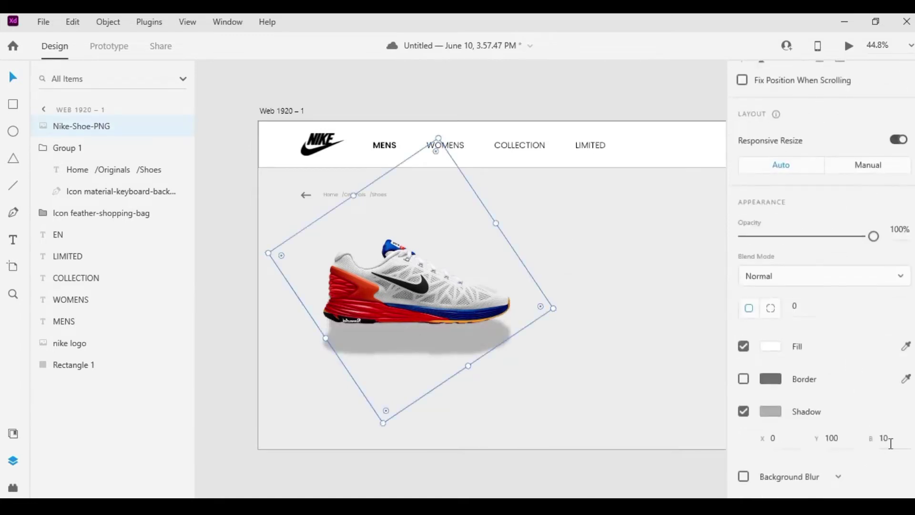
{"action": "type", "text": "0"}
{"action": "key", "text": "Return"}
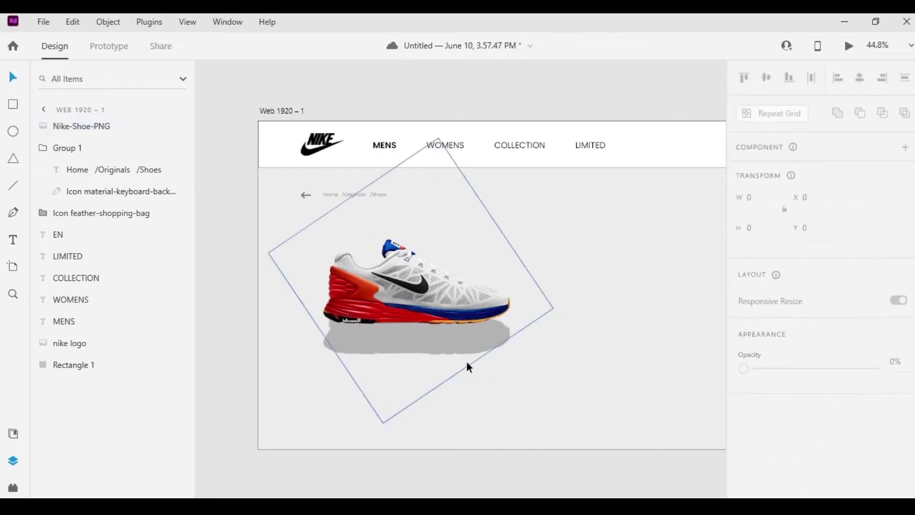
{"action": "scroll", "coordinate": [848, 345], "scroll_direction": "down", "scroll_amount": 1}
{"action": "left_click", "coordinate": [881, 409]}
{"action": "type", "text": "10"}
{"action": "key", "text": "Return"}
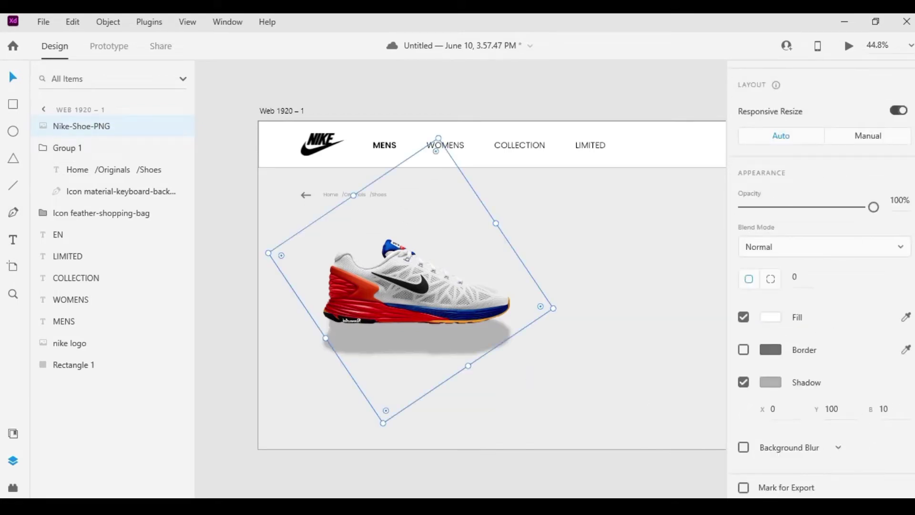
- Deselect the shoe and save the document
{"action": "key", "text": "Escape"}
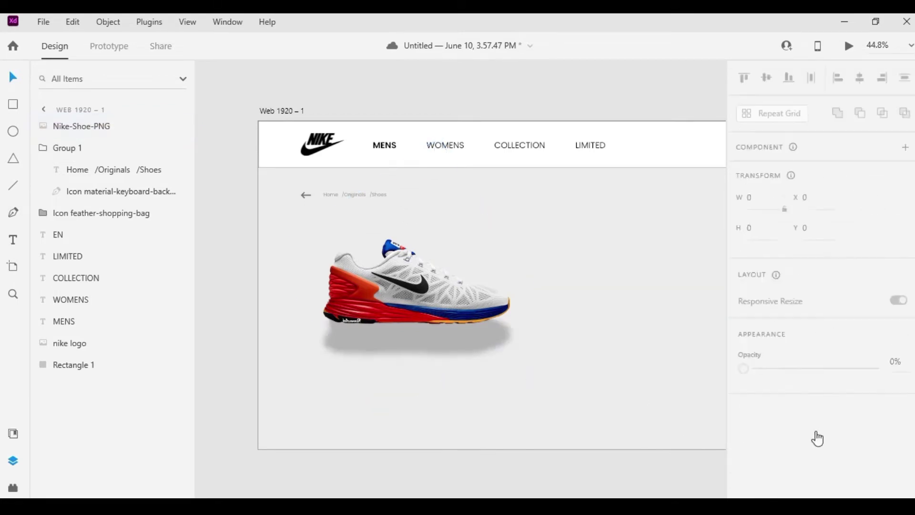
{"action": "scroll", "coordinate": [665, 417], "scroll_direction": "down", "scroll_amount": 2, "text": "ctrl"}
{"action": "scroll", "coordinate": [662, 415], "scroll_direction": "down", "scroll_amount": 1, "text": "ctrl"}
{"action": "scroll", "coordinate": [597, 452], "scroll_direction": "up", "scroll_amount": 1, "text": "ctrl"}
{"action": "scroll", "coordinate": [610, 451], "scroll_direction": "up", "scroll_amount": 2, "text": "ctrl"}
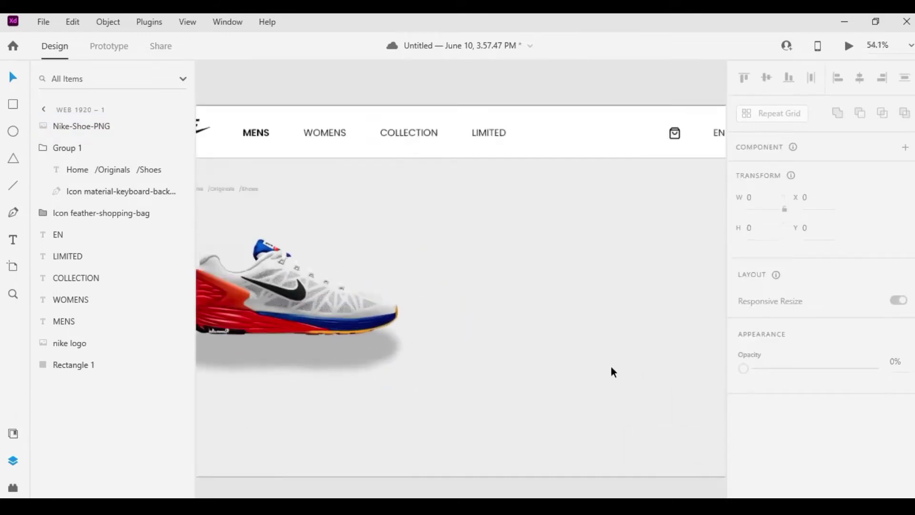
{"action": "scroll", "coordinate": [611, 367], "scroll_direction": "down", "scroll_amount": 2, "text": "ctrl"}
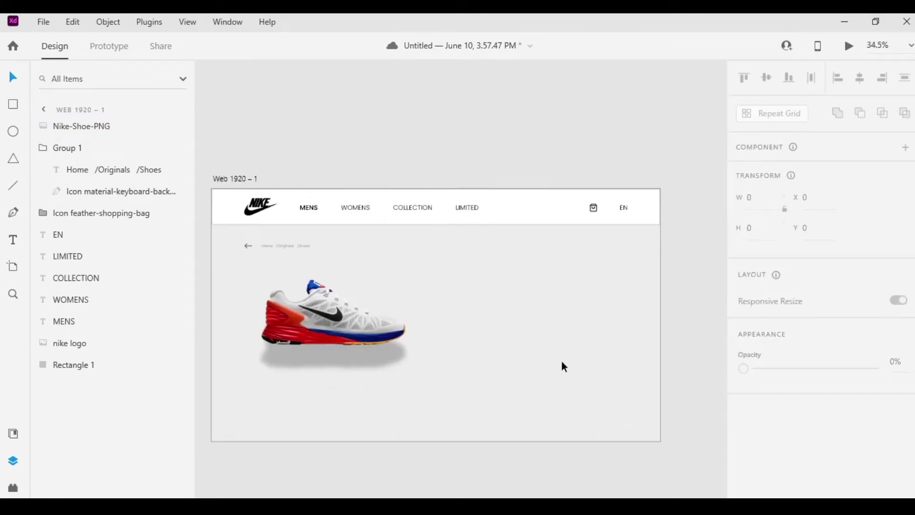
{"action": "key", "text": "ctrl+s"}
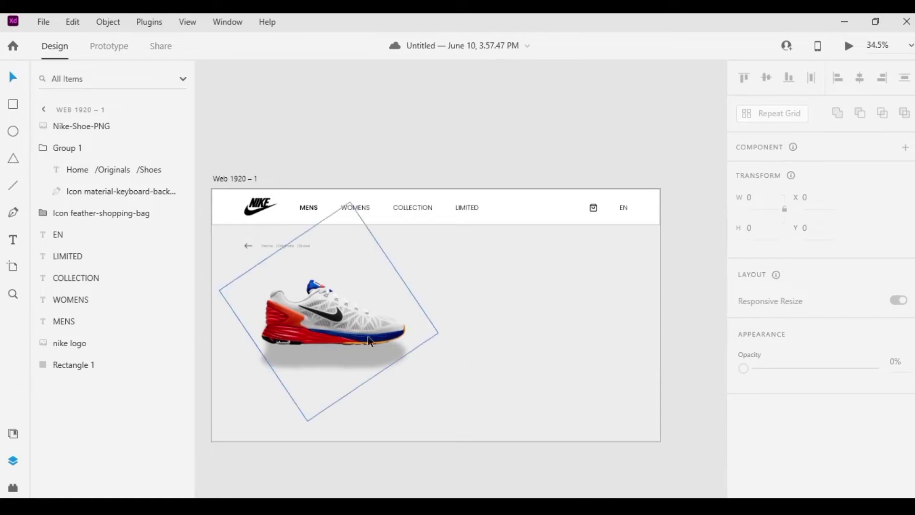
- Enlarge the shoe slightly by dragging its corner handle
{"action": "left_click", "coordinate": [409, 340]}
{"action": "left_click_drag", "start_coordinate": [432, 330], "coordinate": [484, 333]}
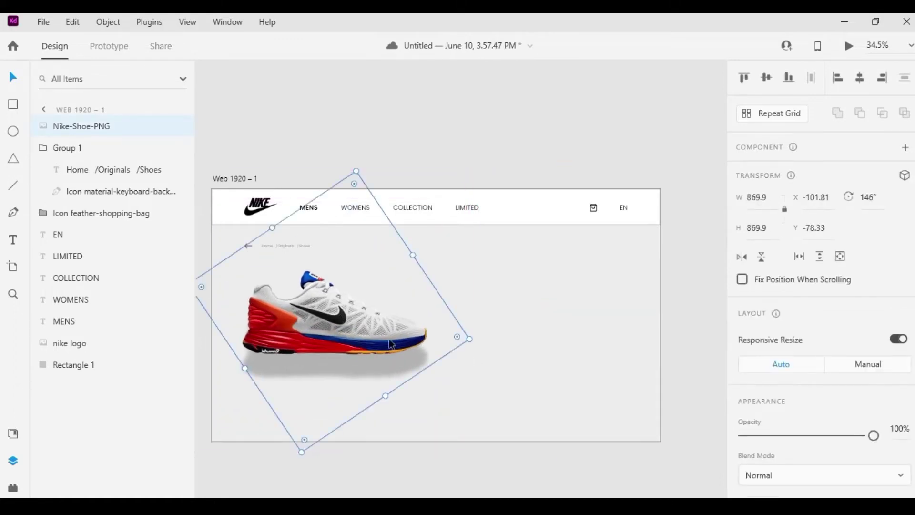
{"action": "left_click", "coordinate": [499, 280]}
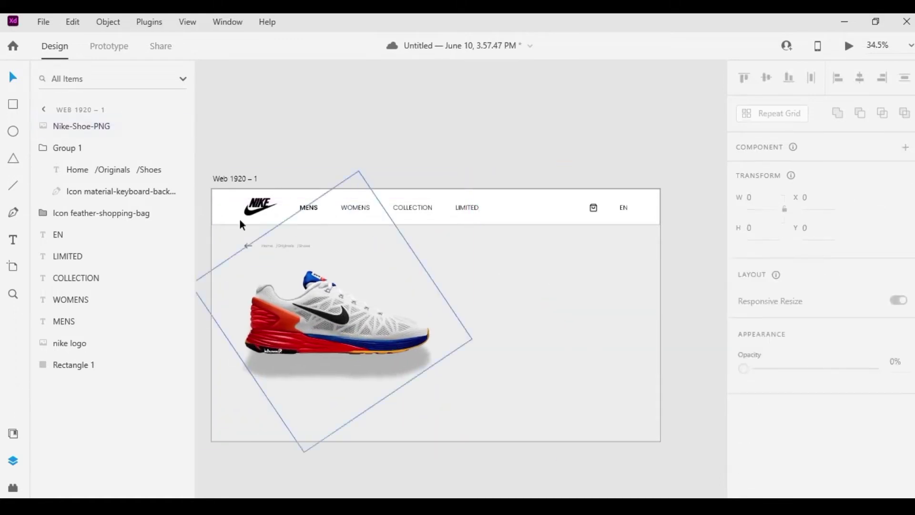
{"action": "left_click", "coordinate": [13, 239]}
- Enlarge the Nike Air text to heading size in Black weight and raise it slightly
{"action": "left_click", "coordinate": [539, 256]}
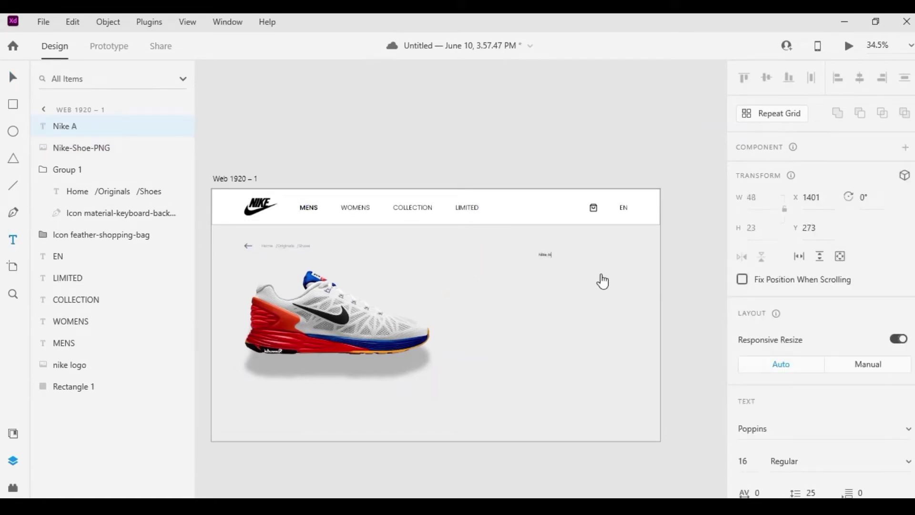
{"action": "key", "text": "Escape"}
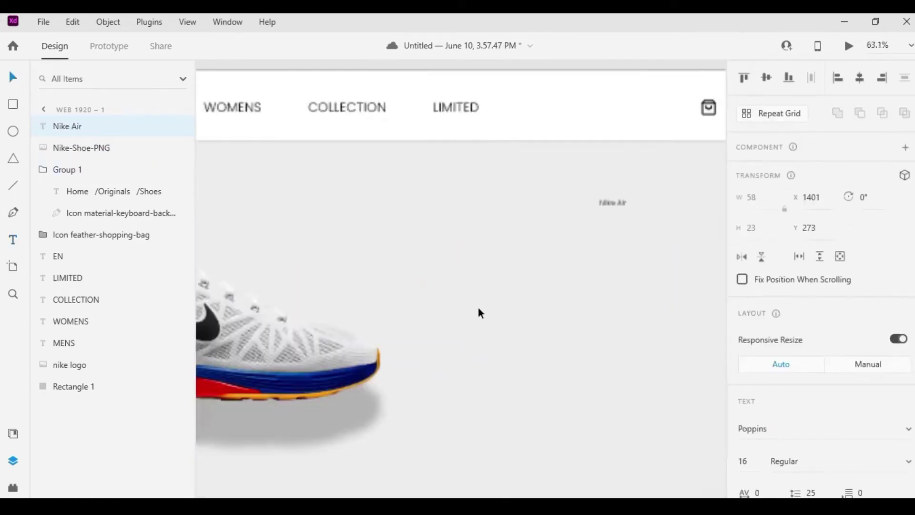
{"action": "scroll", "coordinate": [478, 307], "scroll_direction": "up", "scroll_amount": 5}
{"action": "left_click_drag", "start_coordinate": [553, 266], "coordinate": [606, 353]}
{"action": "scroll", "coordinate": [607, 352], "scroll_direction": "down", "scroll_amount": 5}
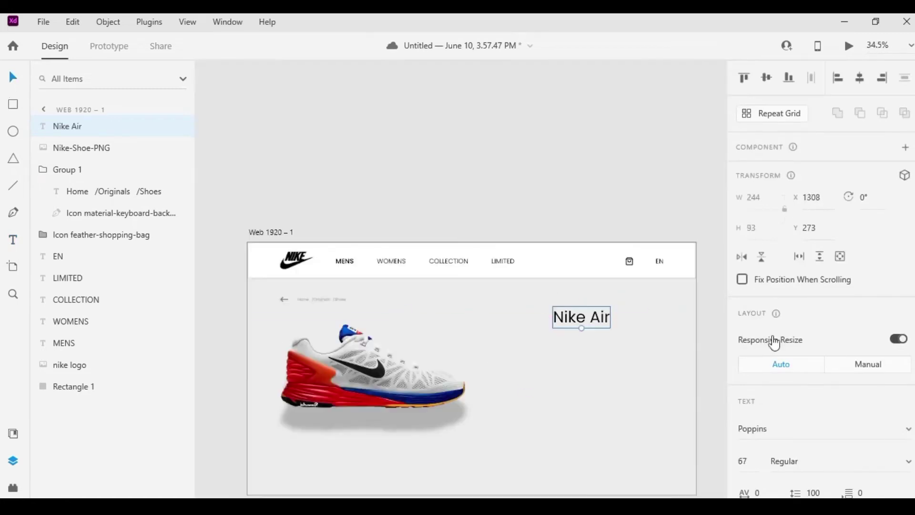
{"action": "scroll", "coordinate": [841, 265], "scroll_direction": "down", "scroll_amount": 5}
{"action": "left_click", "coordinate": [877, 261]}
{"action": "scroll", "coordinate": [872, 276], "scroll_direction": "down", "scroll_amount": 2}
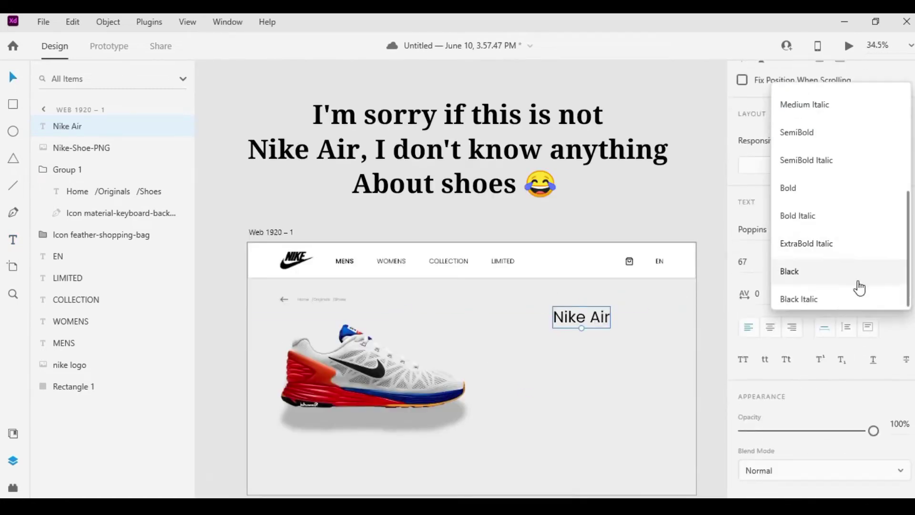
{"action": "left_click", "coordinate": [858, 268]}
{"action": "mouse_move", "coordinate": [585, 329]}
{"action": "left_mouse_down"}
{"action": "mouse_move", "coordinate": [586, 339]}
{"action": "mouse_move", "coordinate": [602, 337]}
{"action": "mouse_move", "coordinate": [578, 332]}
{"action": "mouse_move", "coordinate": [573, 313]}
{"action": "left_mouse_up"}
{"action": "left_click", "coordinate": [595, 389]}
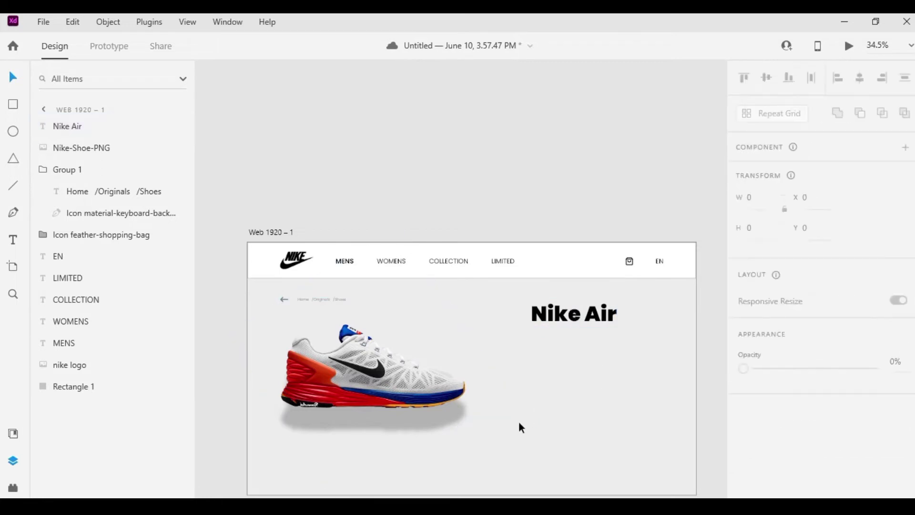
- Duplicate the heading just below it, retype the copy as $90 and make it Bold
{"action": "left_click", "coordinate": [574, 313]}
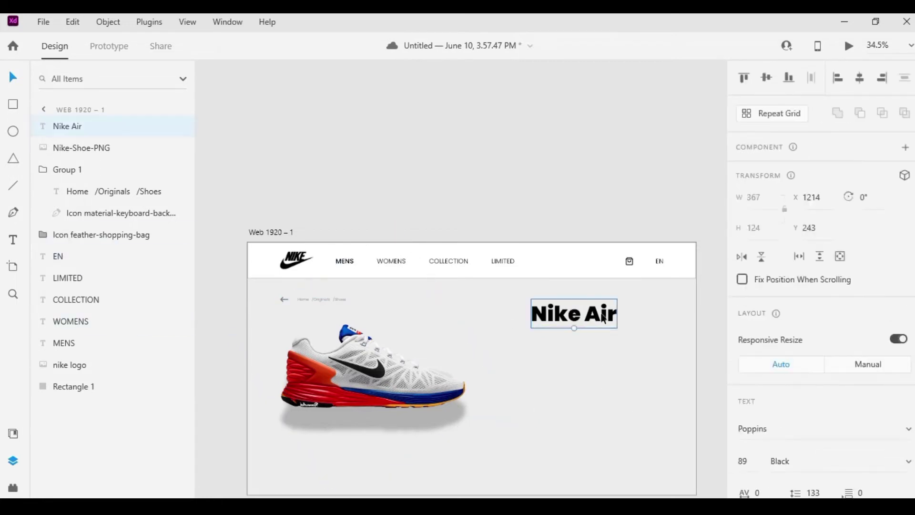
{"action": "key", "text": "ctrl+d"}
{"action": "left_click_drag", "start_coordinate": [602, 320], "coordinate": [600, 343]}
{"action": "double_click", "coordinate": [601, 343]}
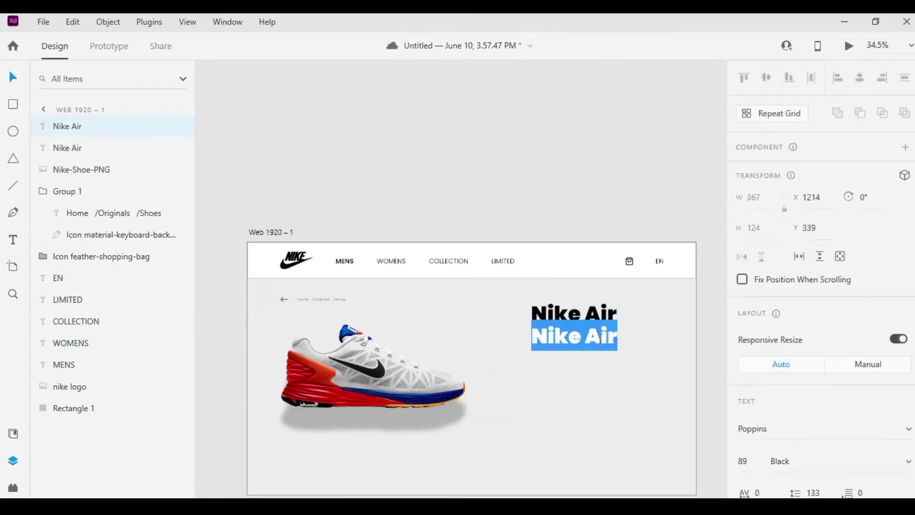
{"action": "type", "text": "$90"}
{"action": "scroll", "coordinate": [867, 326], "scroll_direction": "down", "scroll_amount": 5}
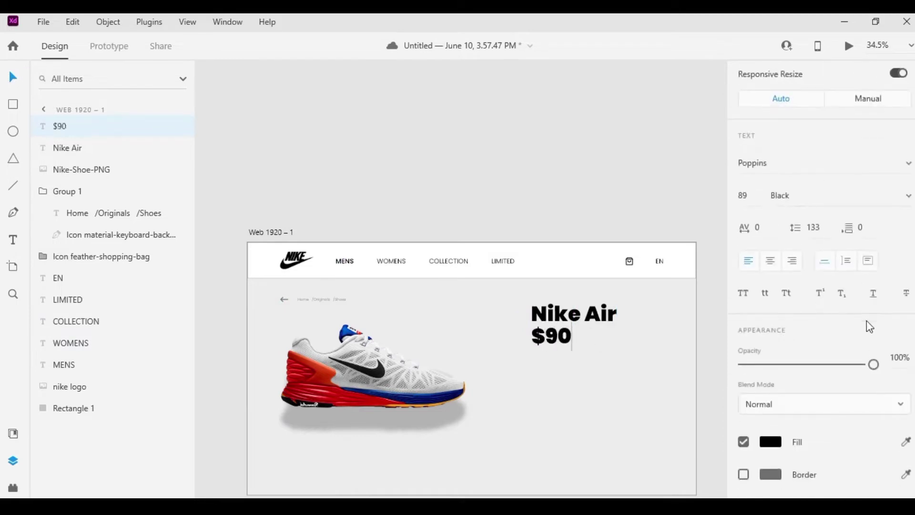
{"action": "left_click", "coordinate": [909, 196]}
{"action": "key", "text": "Escape"}
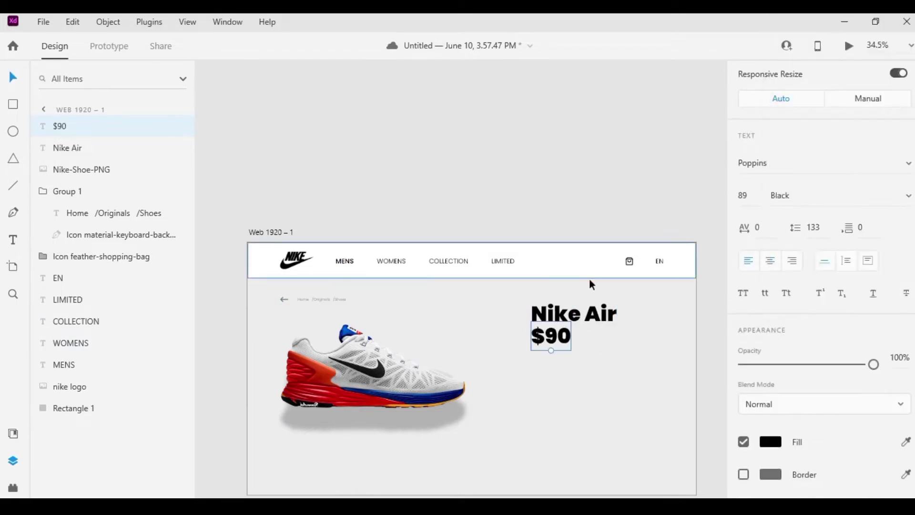
{"action": "scroll", "coordinate": [855, 292], "scroll_direction": "down", "scroll_amount": 2}
{"action": "scroll", "coordinate": [878, 384], "scroll_direction": "up", "scroll_amount": 5}
{"action": "left_click", "coordinate": [839, 369]}
{"action": "left_click", "coordinate": [791, 266]}
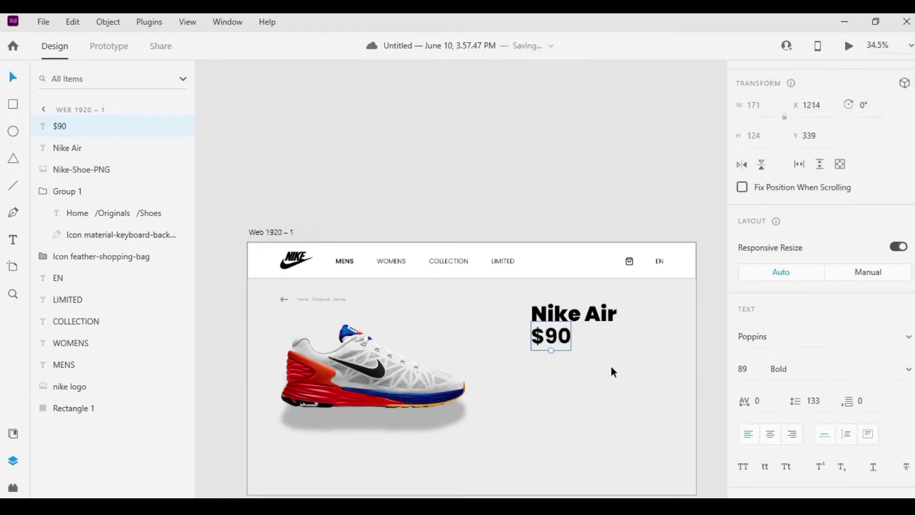
- Adjust the heading's font size and shrink the $90 price to font size 40
{"action": "left_click", "coordinate": [595, 317]}
{"action": "left_click", "coordinate": [737, 371]}
{"action": "type", "text": "67"}
{"action": "key", "text": "Return"}
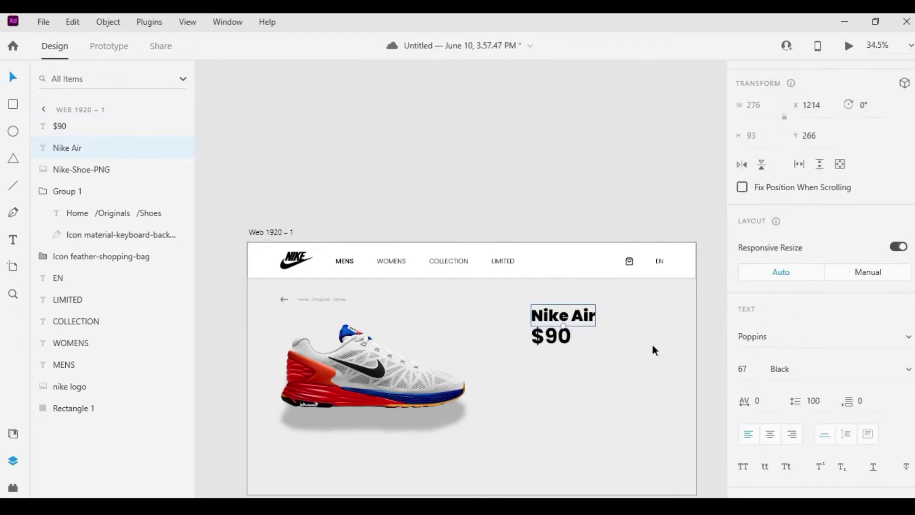
{"action": "left_click", "coordinate": [552, 337]}
{"action": "scroll", "coordinate": [797, 329], "scroll_direction": "down", "scroll_amount": 2}
{"action": "type", "text": "70"}
{"action": "key", "text": "Return"}
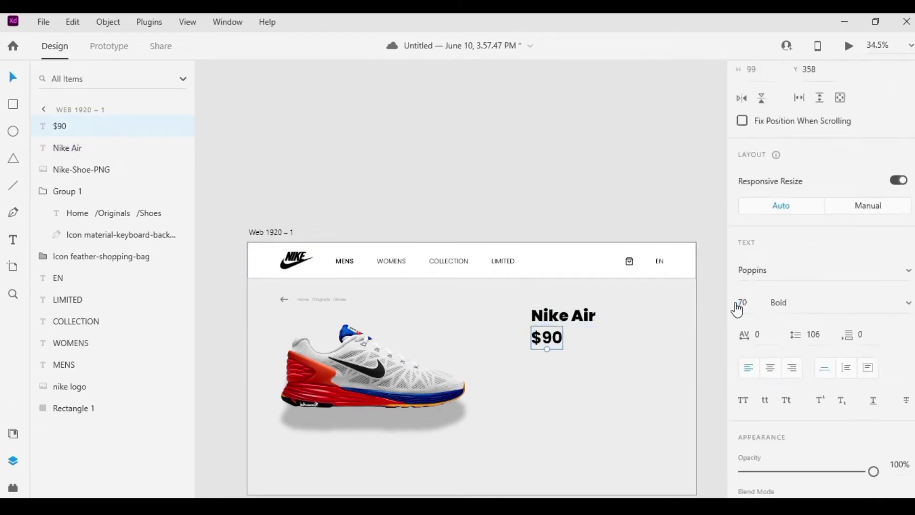
{"action": "scroll", "coordinate": [821, 348], "scroll_direction": "down", "scroll_amount": 2}
{"action": "scroll", "coordinate": [821, 348], "scroll_direction": "down", "scroll_amount": 1}
{"action": "left_click", "coordinate": [731, 174]}
{"action": "type", "text": "40"}
{"action": "key", "text": "Return"}
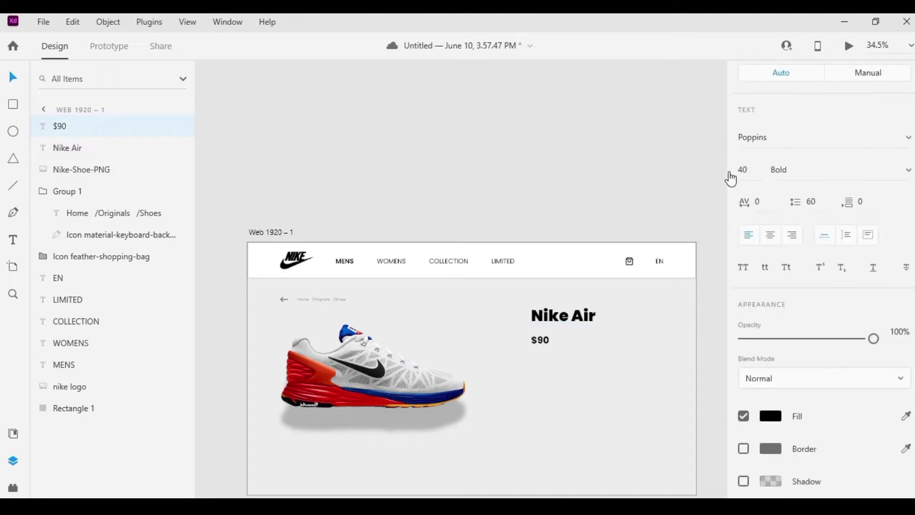
{"action": "left_click", "coordinate": [551, 226]}
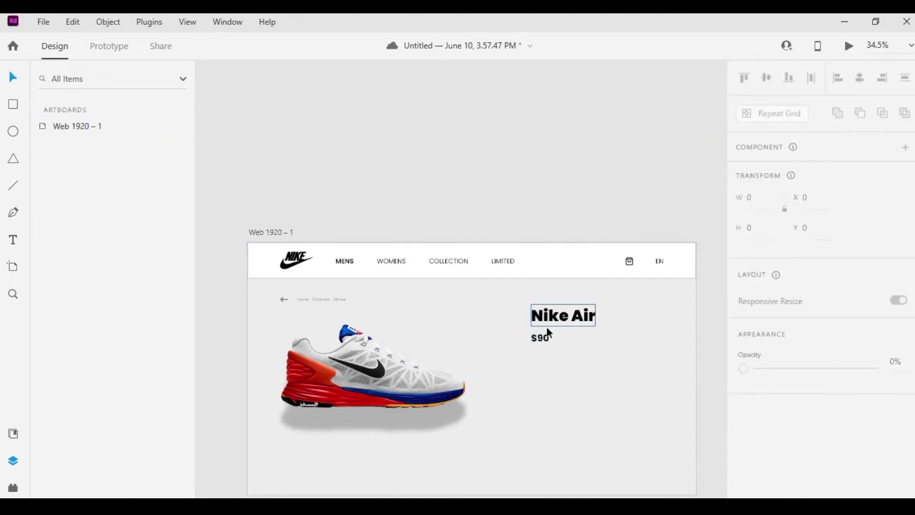
{"action": "left_click", "coordinate": [542, 340]}
- Draw a small white circle and position it beneath the $90 price
{"action": "left_click", "coordinate": [571, 387]}
{"action": "scroll", "coordinate": [506, 417], "scroll_direction": "down", "scroll_amount": 1}
{"action": "scroll", "coordinate": [506, 417], "scroll_direction": "right", "scroll_amount": 1}
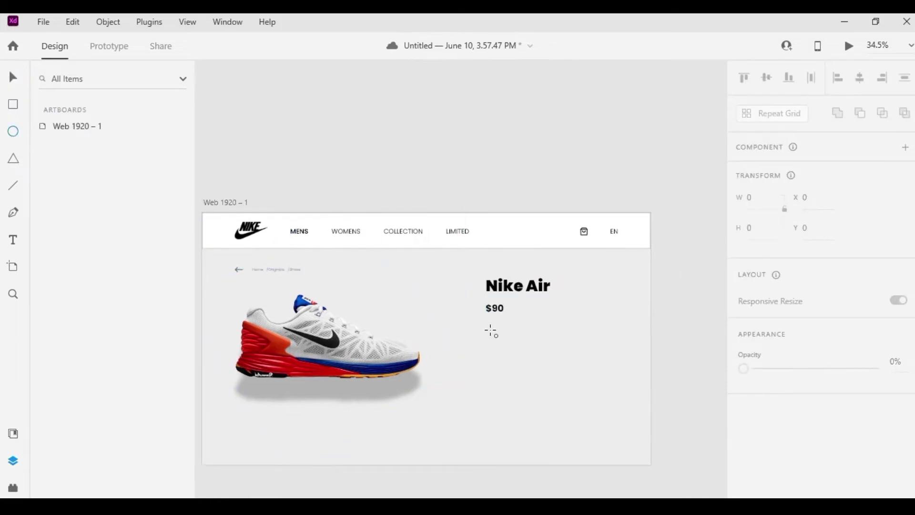
{"action": "left_click_drag", "start_coordinate": [487, 340], "coordinate": [493, 347]}
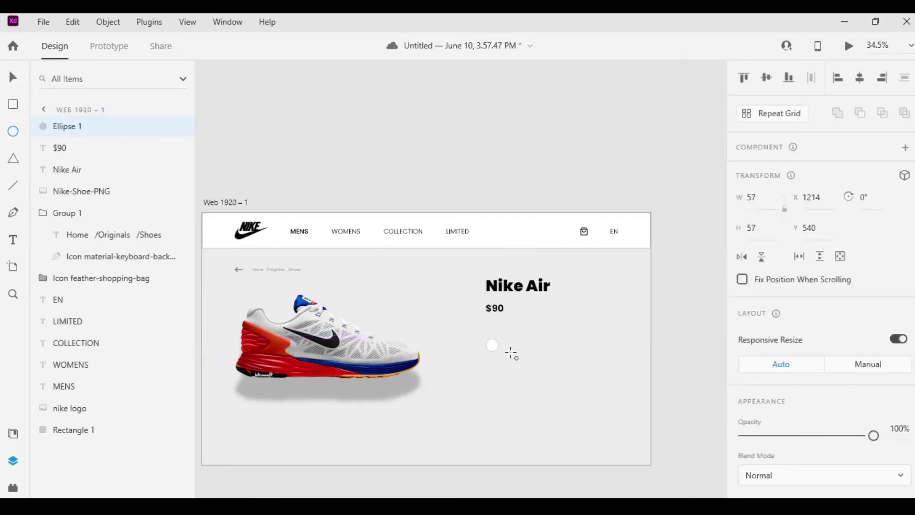
{"action": "scroll", "coordinate": [511, 353], "scroll_direction": "up", "scroll_amount": 5}
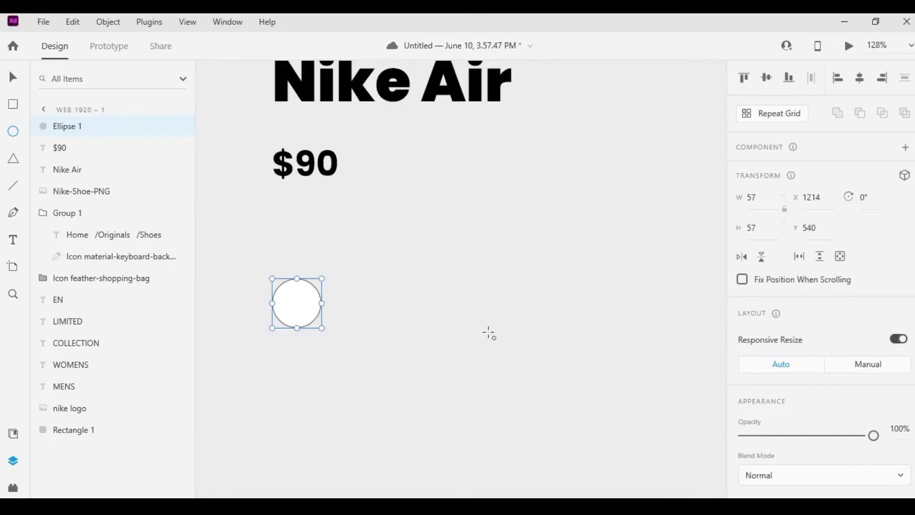
{"action": "left_click_drag", "start_coordinate": [297, 295], "coordinate": [296, 288]}
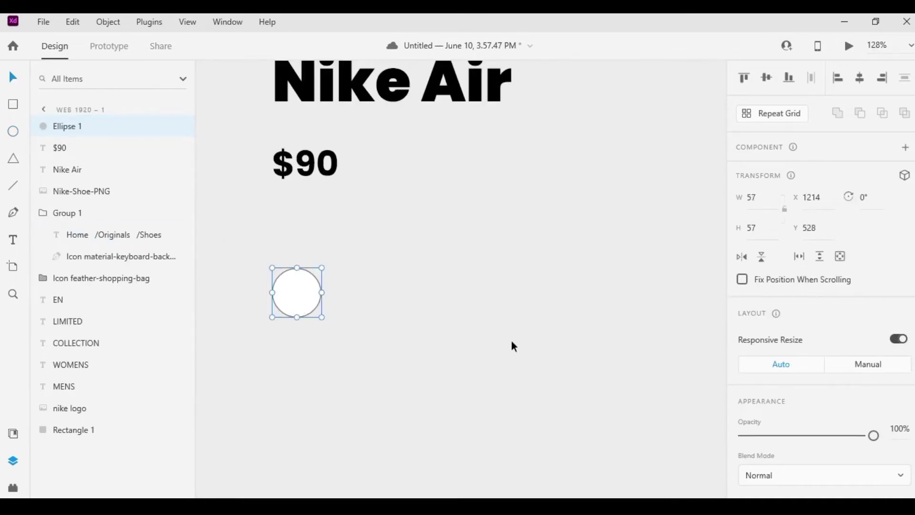
{"action": "scroll", "coordinate": [514, 342], "scroll_direction": "down", "scroll_amount": 3}
{"action": "left_click_drag", "start_coordinate": [410, 312], "coordinate": [448, 317]}
- Duplicate the circle and give the second swatch a light grey fill
{"action": "key", "text": "ctrl+d"}
{"action": "scroll", "coordinate": [819, 286], "scroll_direction": "down", "scroll_amount": 5}
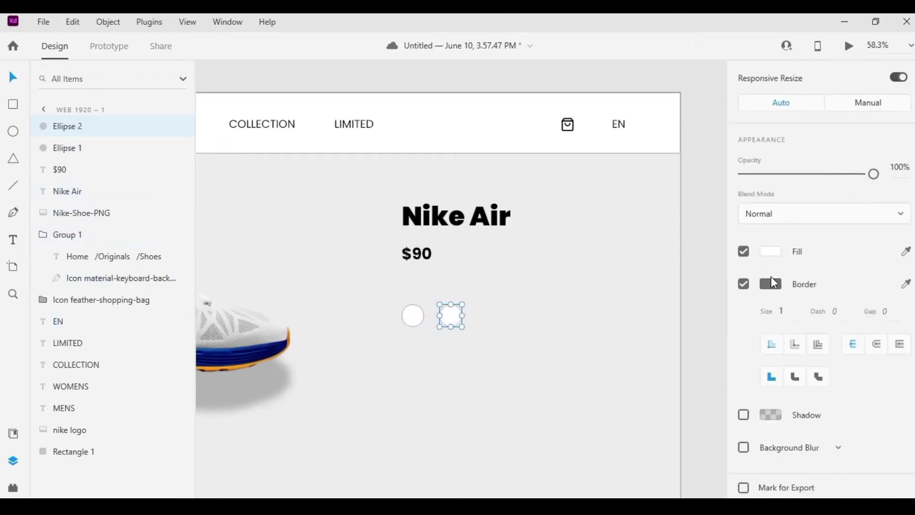
{"action": "left_click", "coordinate": [770, 252]}
{"action": "left_click_drag", "start_coordinate": [648, 222], "coordinate": [574, 196]}
{"action": "left_click", "coordinate": [450, 314]}
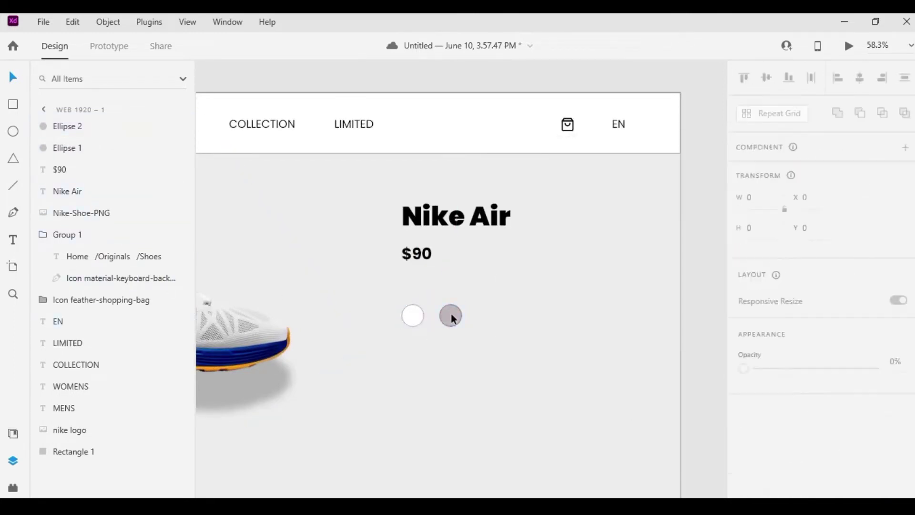
- Add a third circle filled with the shoe's dark blue via the eyedropper
{"action": "key", "text": "ctrl+d"}
{"action": "left_click_drag", "start_coordinate": [452, 315], "coordinate": [489, 315]}
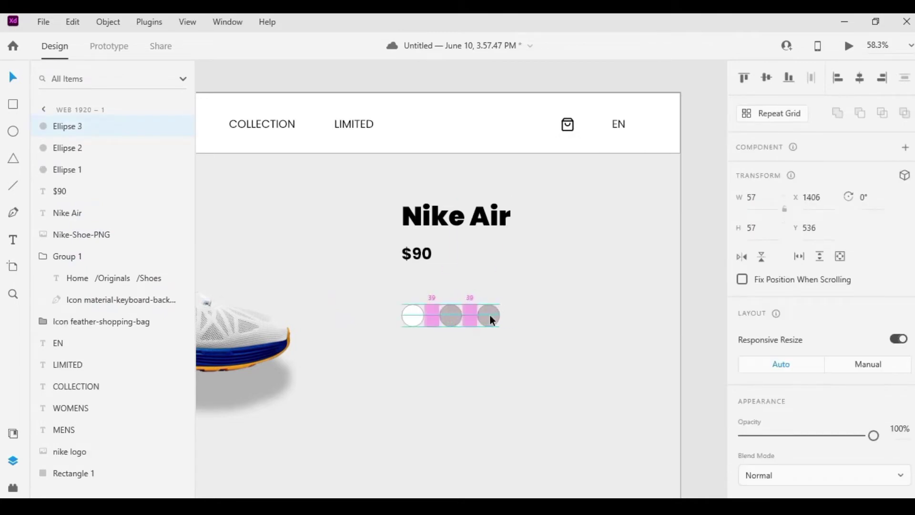
{"action": "scroll", "coordinate": [775, 260], "scroll_direction": "down", "scroll_amount": 5}
{"action": "left_click", "coordinate": [771, 253]}
{"action": "left_click", "coordinate": [723, 311]}
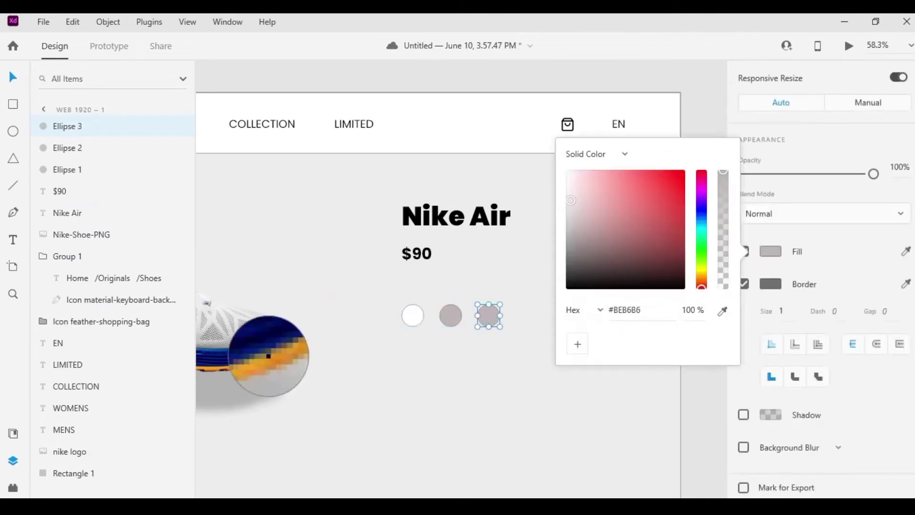
{"action": "left_click", "coordinate": [268, 357]}
{"action": "left_click", "coordinate": [571, 387]}
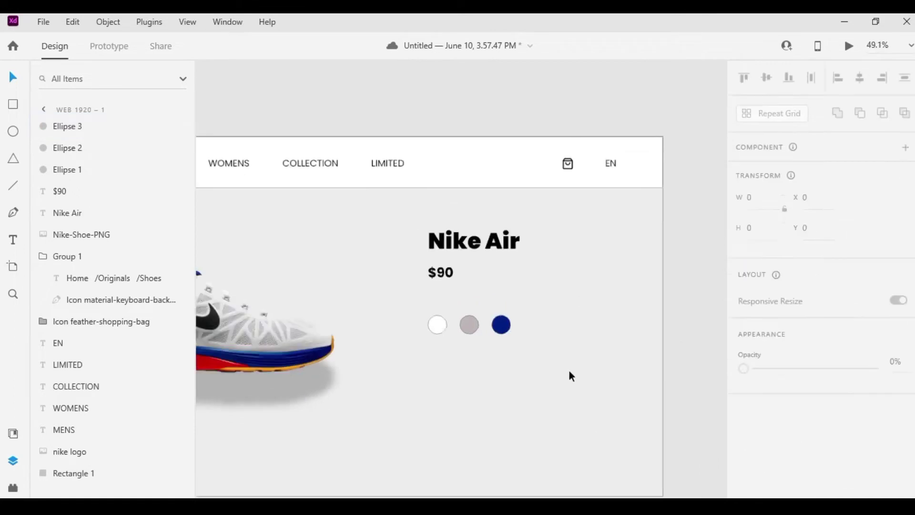
{"action": "scroll", "coordinate": [570, 387], "scroll_direction": "down", "scroll_amount": 5, "text": "ctrl"}
{"action": "scroll", "coordinate": [571, 388], "scroll_direction": "up", "scroll_amount": 5, "text": "ctrl"}
{"action": "scroll", "coordinate": [570, 388], "scroll_direction": "down", "scroll_amount": 6, "text": "ctrl"}
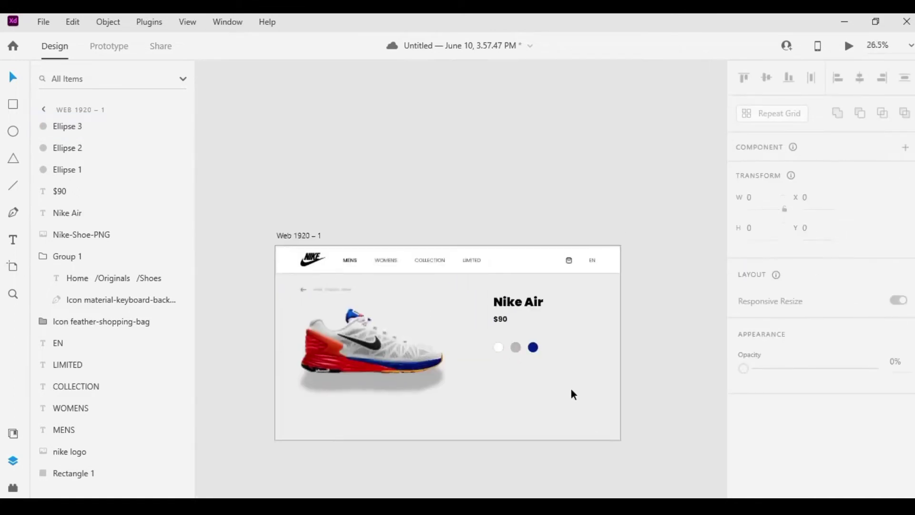
{"action": "scroll", "coordinate": [571, 389], "scroll_direction": "up", "scroll_amount": 3, "text": "ctrl"}
- Save, then add a description paragraph beginning 'The new generation of running' below the swatches
{"action": "key", "text": "ctrl+s"}
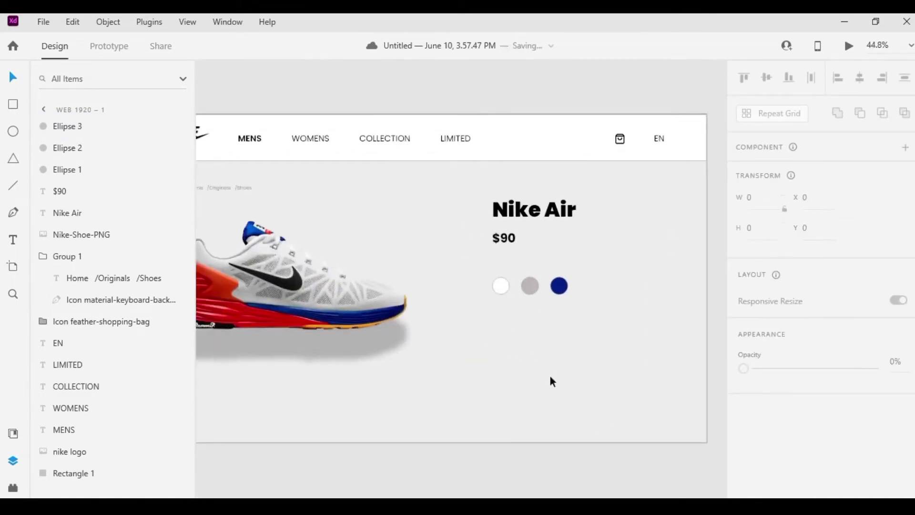
{"action": "key", "text": "t"}
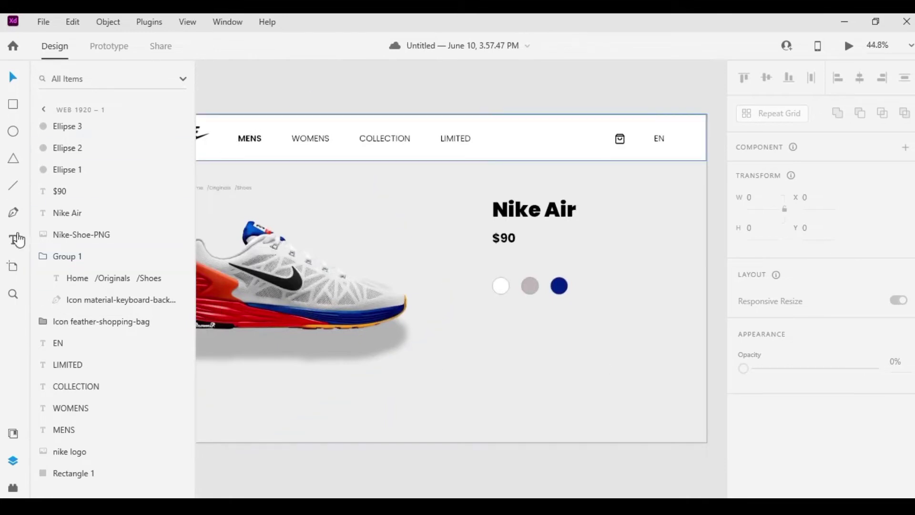
{"action": "left_click", "coordinate": [493, 320]}
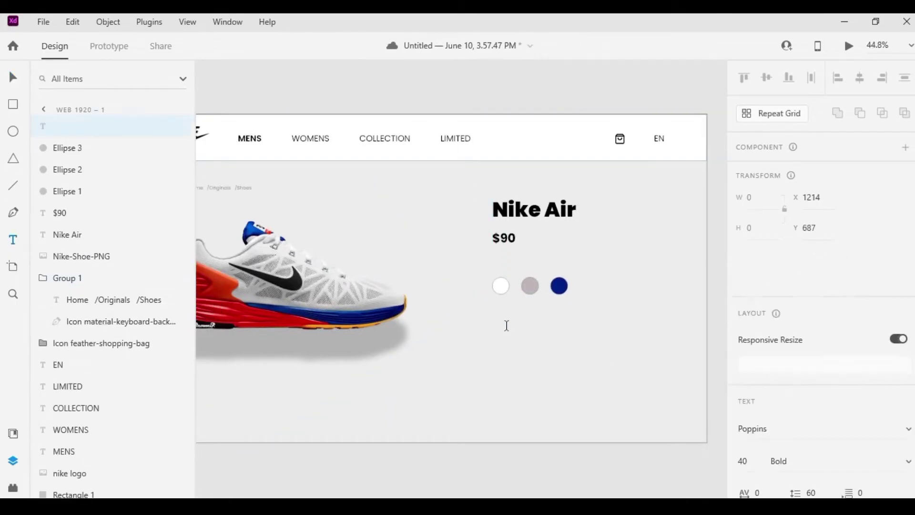
{"action": "type", "text": "The new generation of running"}
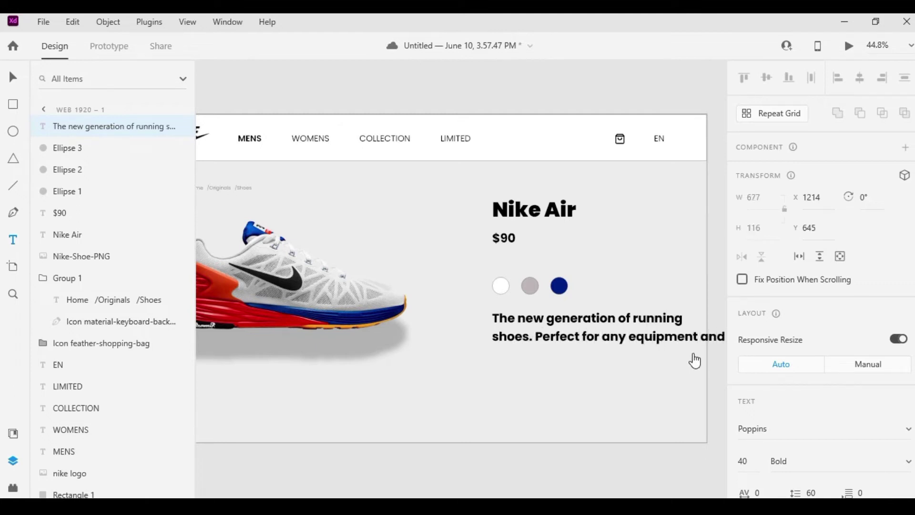
{"action": "key", "text": "Escape"}
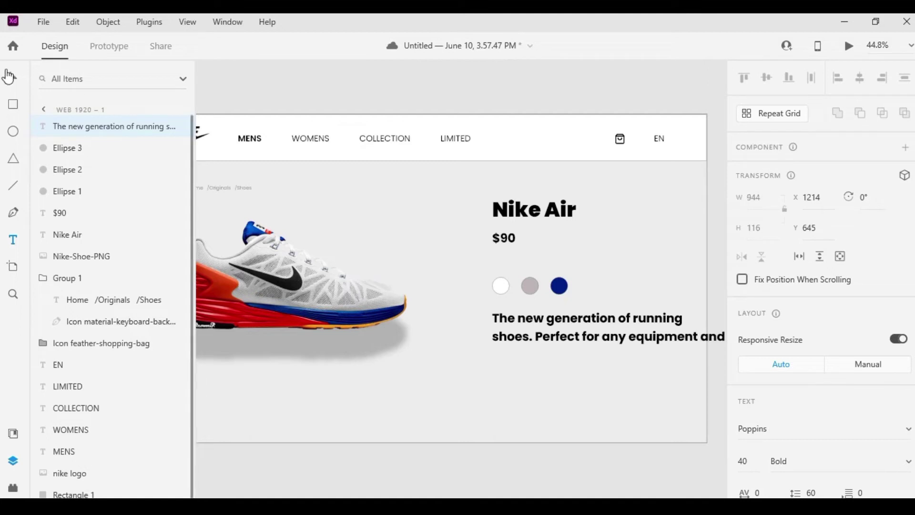
- Narrow the description text box so it wraps to two lines
{"action": "left_click", "coordinate": [647, 395]}
{"action": "scroll", "coordinate": [644, 362], "scroll_direction": "right", "scroll_amount": 3}
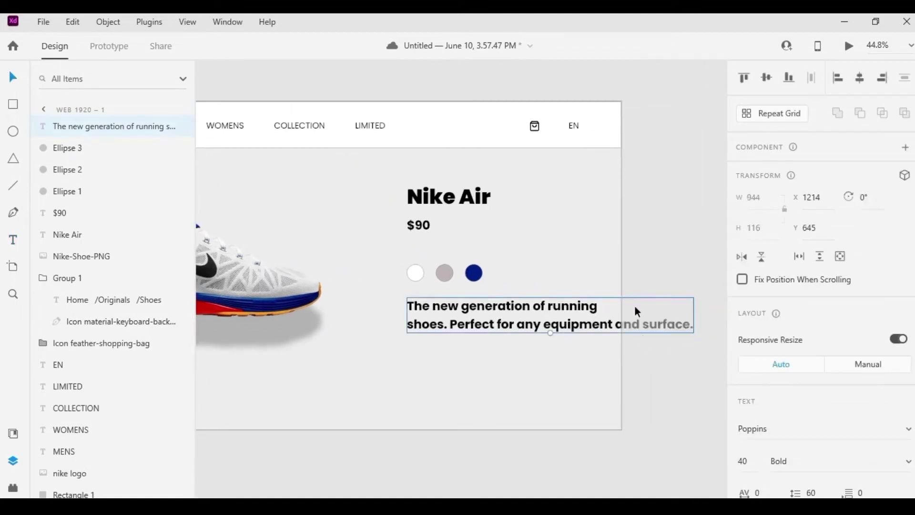
{"action": "left_click_drag", "start_coordinate": [549, 333], "coordinate": [510, 310]}
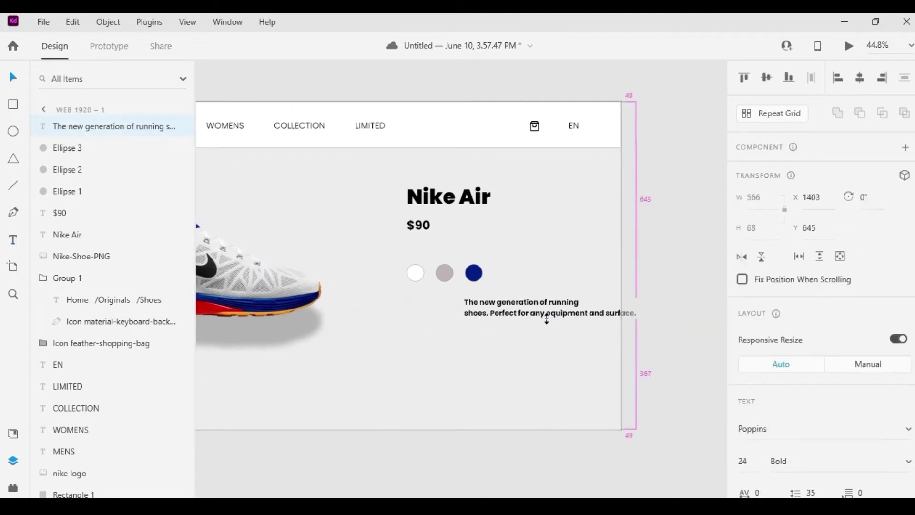
{"action": "left_click", "coordinate": [667, 324]}
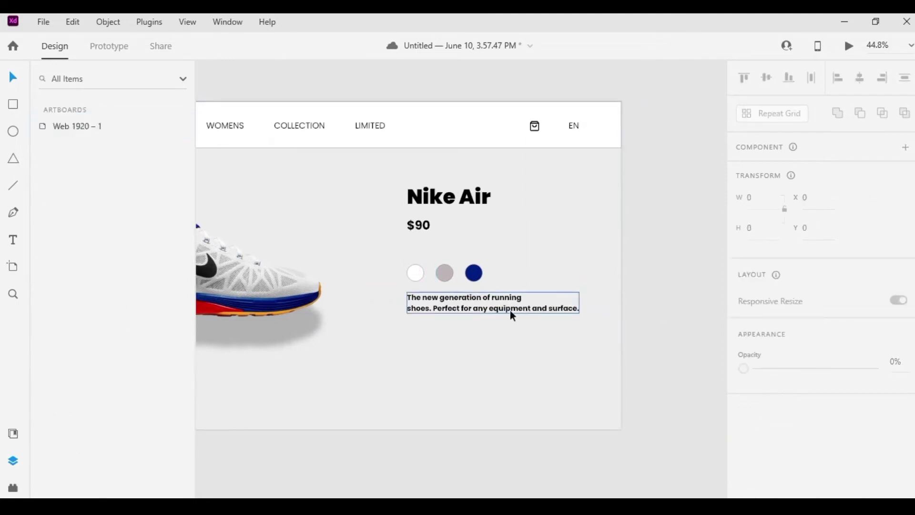
{"action": "left_click", "coordinate": [510, 311]}
- Set the description to Light font weight and bring the whole artboard into view
{"action": "scroll", "coordinate": [805, 284], "scroll_direction": "down", "scroll_amount": 4}
{"action": "scroll", "coordinate": [858, 238], "scroll_direction": "down", "scroll_amount": 1}
{"action": "left_click", "coordinate": [907, 204]}
{"action": "left_click", "coordinate": [858, 112]}
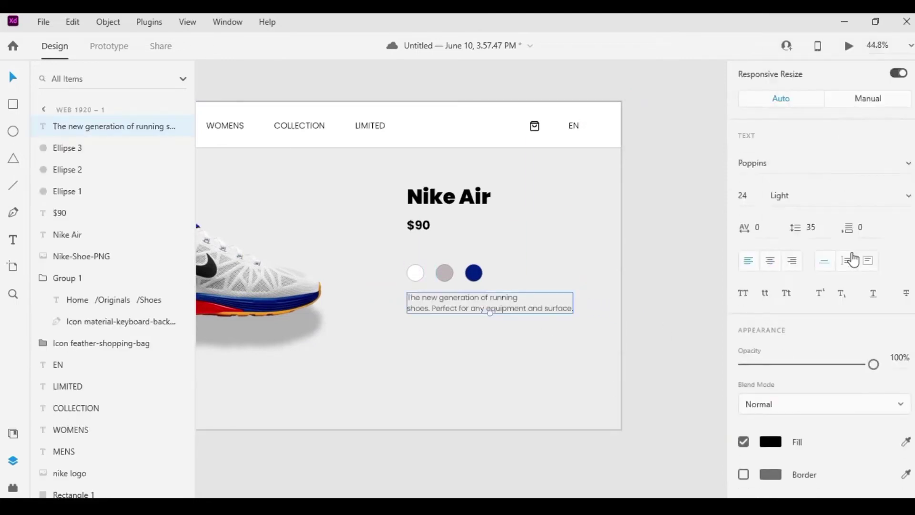
{"action": "left_click", "coordinate": [648, 352]}
{"action": "scroll", "coordinate": [699, 334], "scroll_direction": "down", "scroll_amount": 1}
{"action": "left_click", "coordinate": [630, 402]}
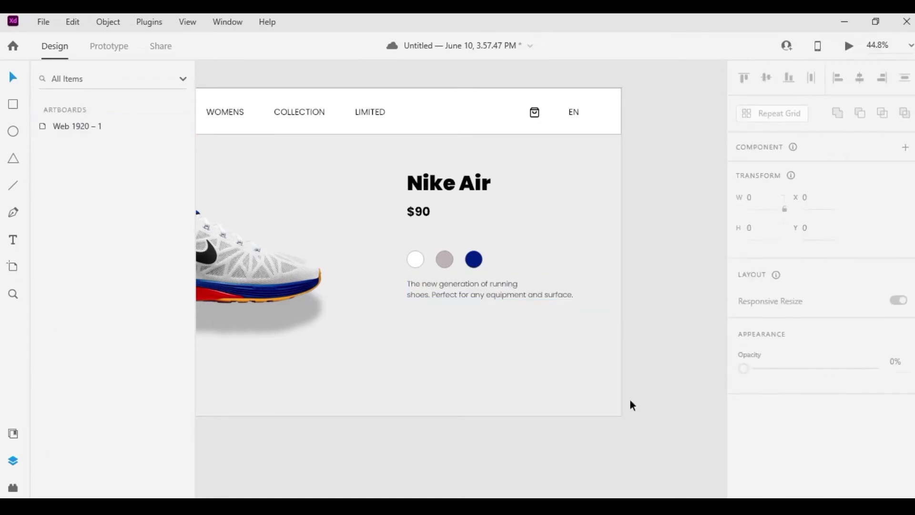
{"action": "scroll", "coordinate": [630, 409], "scroll_direction": "down", "scroll_amount": 2}
{"action": "scroll", "coordinate": [490, 440], "scroll_direction": "up", "scroll_amount": 1}
{"action": "left_click_drag", "start_coordinate": [491, 440], "coordinate": [532, 444]}
{"action": "scroll", "coordinate": [532, 443], "scroll_direction": "up", "scroll_amount": 2}
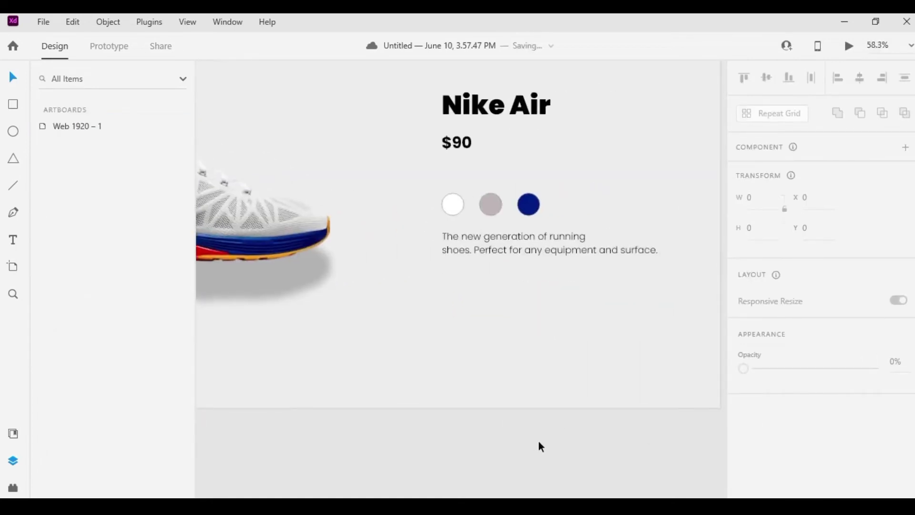
- Duplicate the description below it and retype the copy as the size row 37–42
{"action": "left_click", "coordinate": [539, 251]}
{"action": "key", "text": "ctrl+d"}
{"action": "left_click_drag", "start_coordinate": [539, 250], "coordinate": [541, 297]}
{"action": "double_click", "coordinate": [540, 298]}
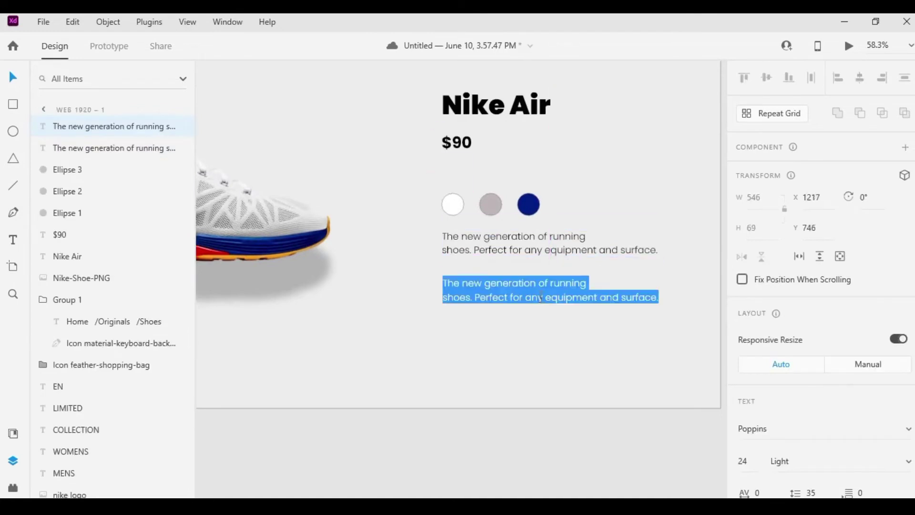
{"action": "type", "text": "37"}
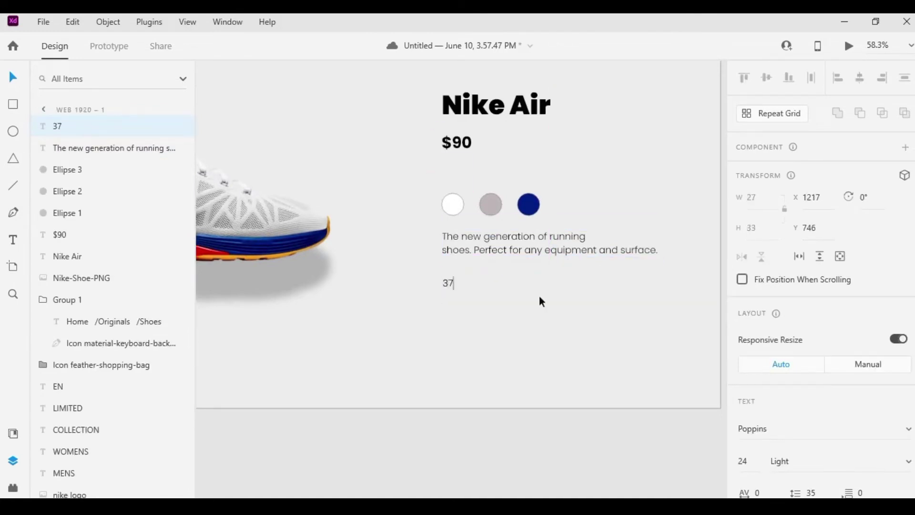
{"action": "type", "text": "      3"}
{"action": "type", "text": "8      39      40      41"}
{"action": "type", "text": "      42"}
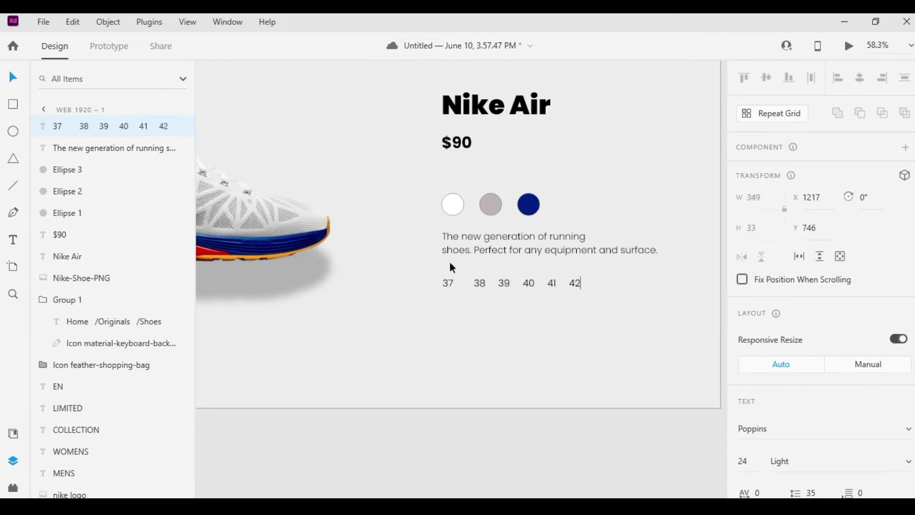
{"action": "key", "text": "Escape"}
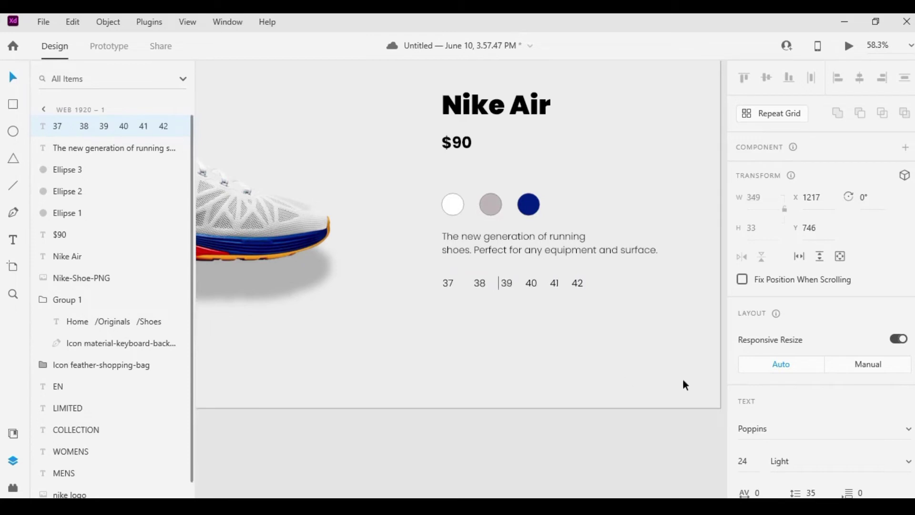
{"action": "left_click_drag", "start_coordinate": [548, 279], "coordinate": [547, 278]}
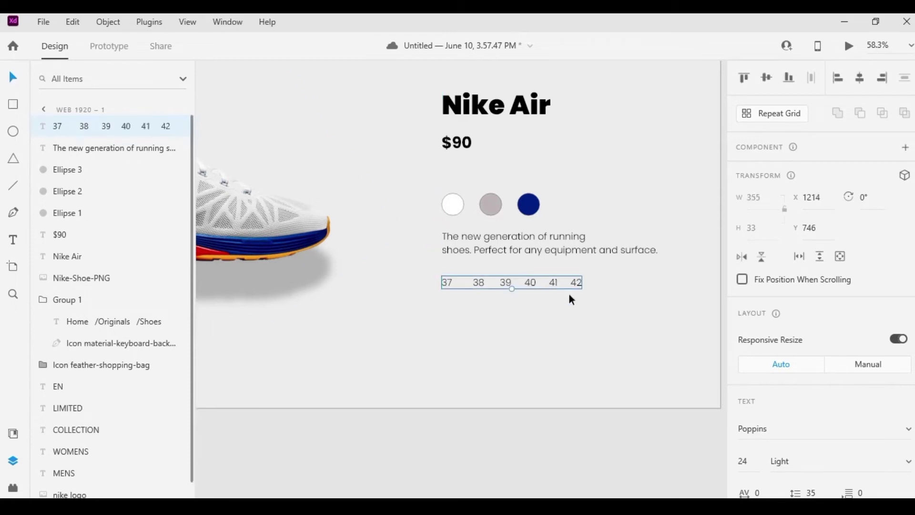
- Set the size row's font weight to Regular
{"action": "scroll", "coordinate": [906, 329], "scroll_direction": "down", "scroll_amount": 5}
{"action": "scroll", "coordinate": [710, 305], "scroll_direction": "up", "scroll_amount": 5}
{"action": "scroll", "coordinate": [789, 263], "scroll_direction": "down", "scroll_amount": 5}
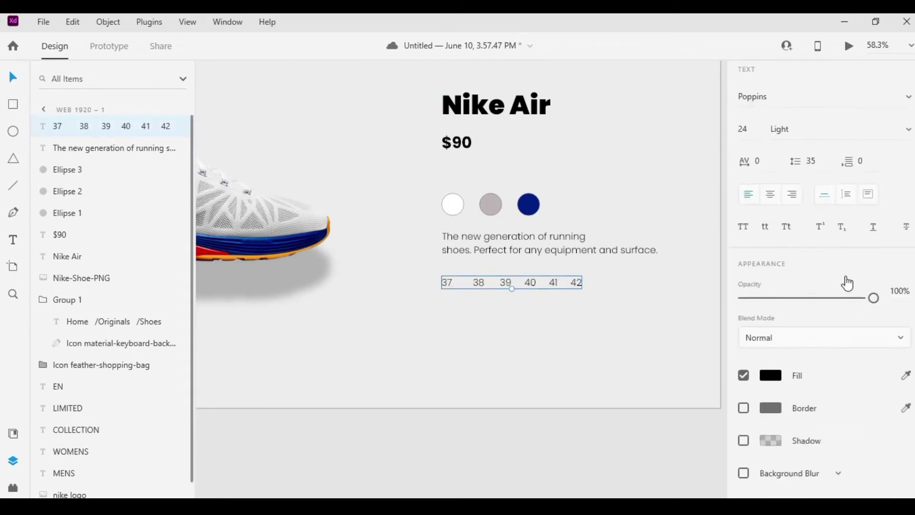
{"action": "scroll", "coordinate": [881, 205], "scroll_direction": "up", "scroll_amount": 1}
{"action": "left_click", "coordinate": [881, 198]}
{"action": "left_click", "coordinate": [810, 139]}
{"action": "scroll", "coordinate": [763, 305], "scroll_direction": "down", "scroll_amount": 3}
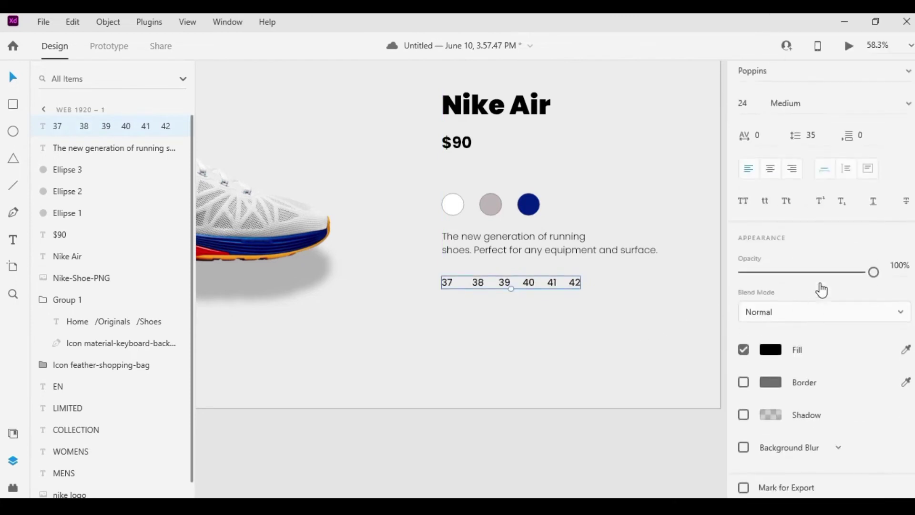
{"action": "scroll", "coordinate": [822, 288], "scroll_direction": "up", "scroll_amount": 5}
{"action": "left_click", "coordinate": [895, 316]}
{"action": "left_click", "coordinate": [864, 235]}
{"action": "left_click", "coordinate": [603, 317]}
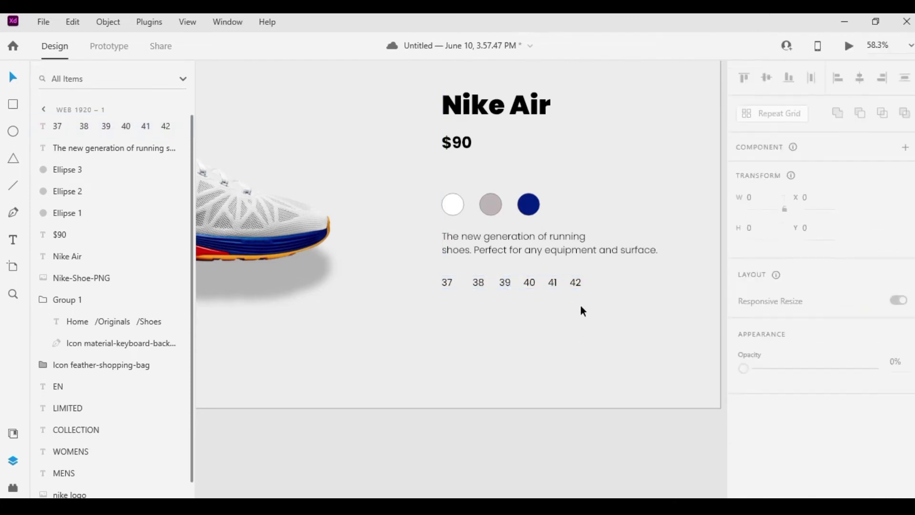
- Draw a thin black marker bar under size 40
{"action": "key", "text": "r"}
{"action": "scroll", "coordinate": [572, 310], "scroll_direction": "up", "scroll_amount": 5}
{"action": "scroll", "coordinate": [510, 342], "scroll_direction": "up", "scroll_amount": 2}
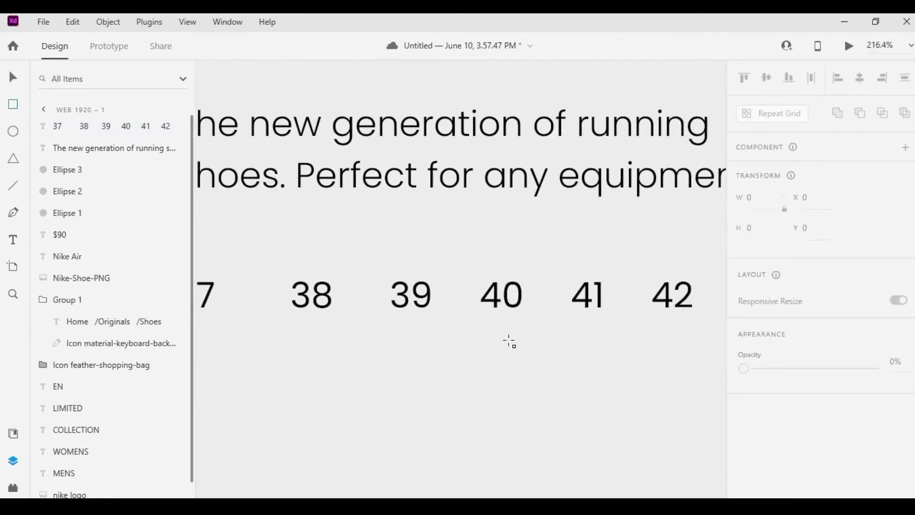
{"action": "left_click_drag", "start_coordinate": [501, 331], "coordinate": [505, 359]}
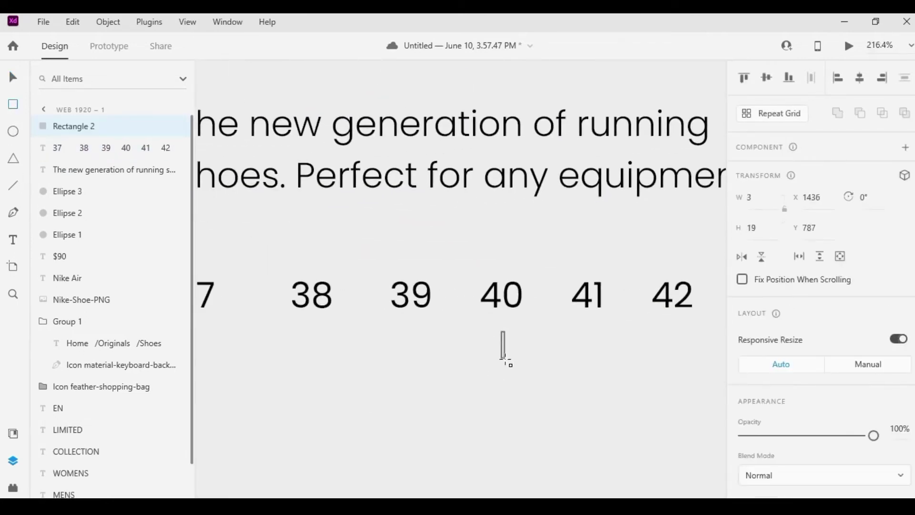
{"action": "scroll", "coordinate": [834, 316], "scroll_direction": "down", "scroll_amount": 5}
{"action": "left_click", "coordinate": [770, 280]}
{"action": "left_click_drag", "start_coordinate": [623, 280], "coordinate": [650, 384]}
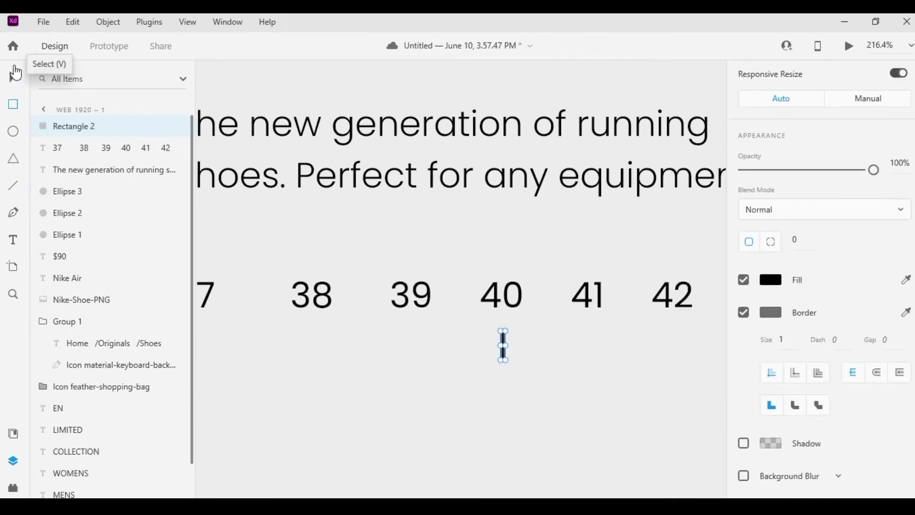
- Fit the whole artboard in view and save the document
{"action": "left_click", "coordinate": [16, 71]}
{"action": "key", "text": "ctrl+0"}
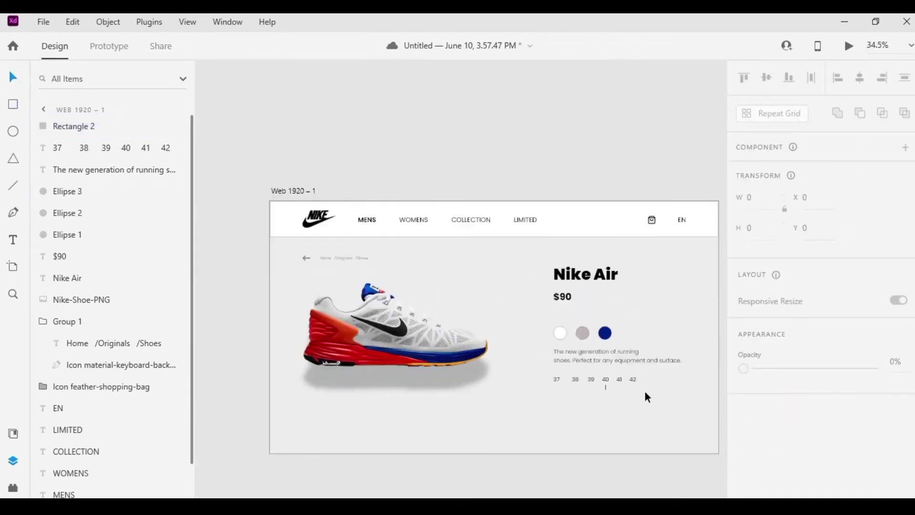
{"action": "key", "text": "ctrl+s"}
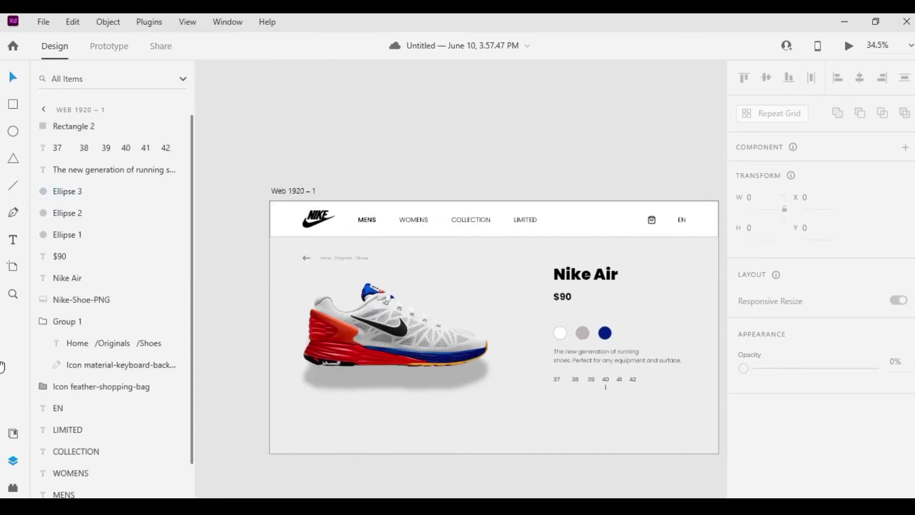
- Insert the Feather 'box' icon and place it below the size numbers
{"action": "left_click", "coordinate": [13, 487]}
{"action": "double_click", "coordinate": [102, 150]}
{"action": "type", "text": "box"}
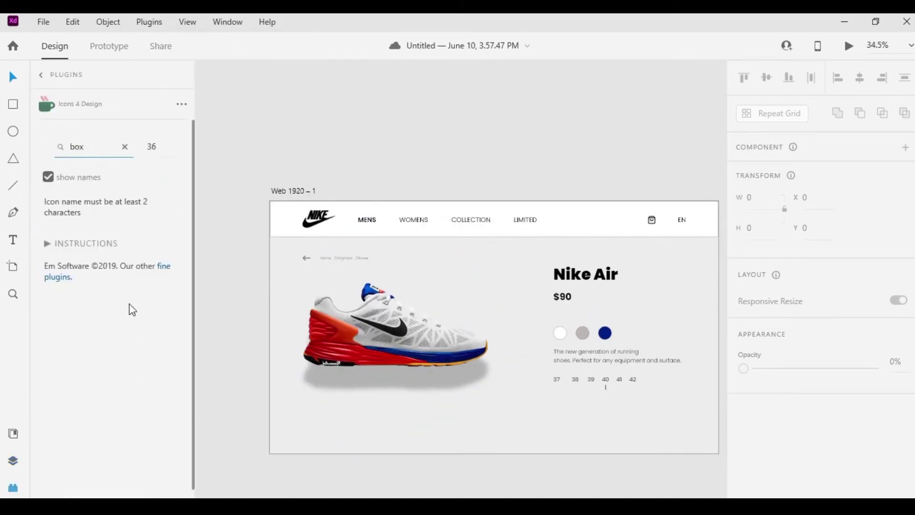
{"action": "scroll", "coordinate": [131, 309], "scroll_direction": "down", "scroll_amount": 2}
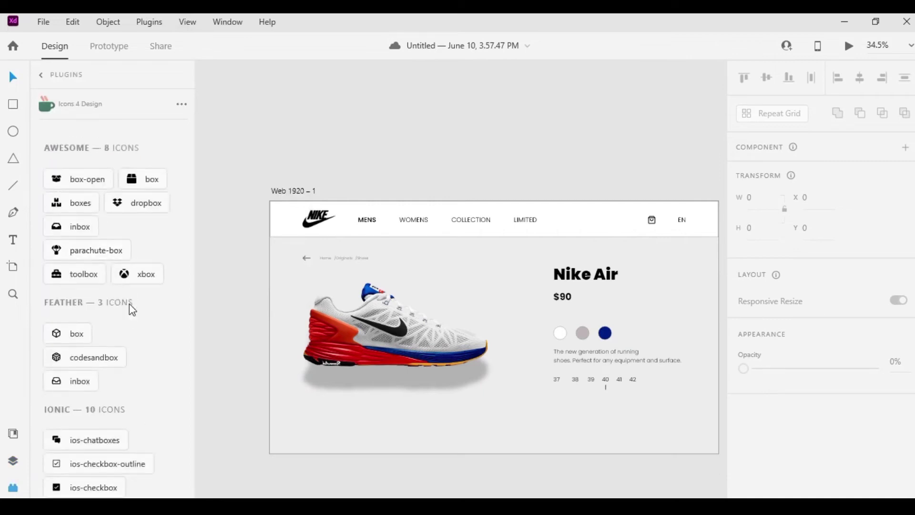
{"action": "left_click", "coordinate": [73, 333]}
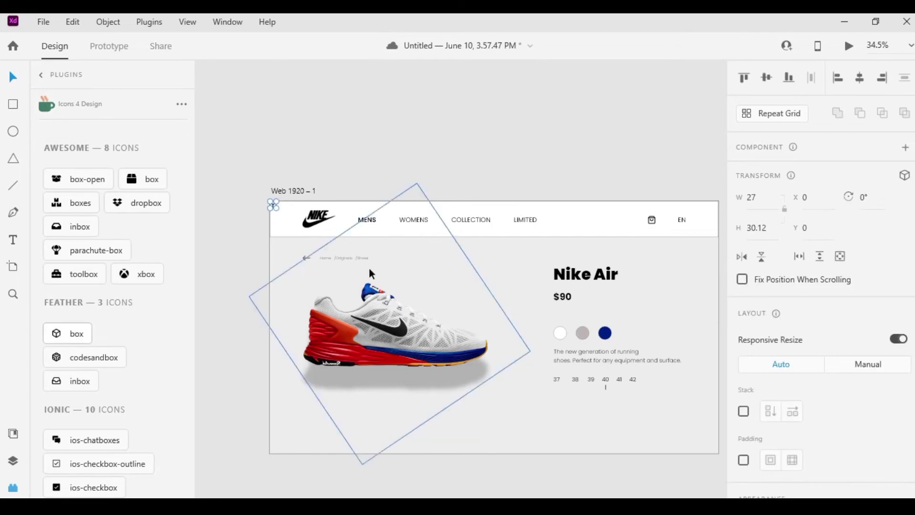
{"action": "scroll", "coordinate": [369, 267], "scroll_direction": "up", "scroll_amount": 5}
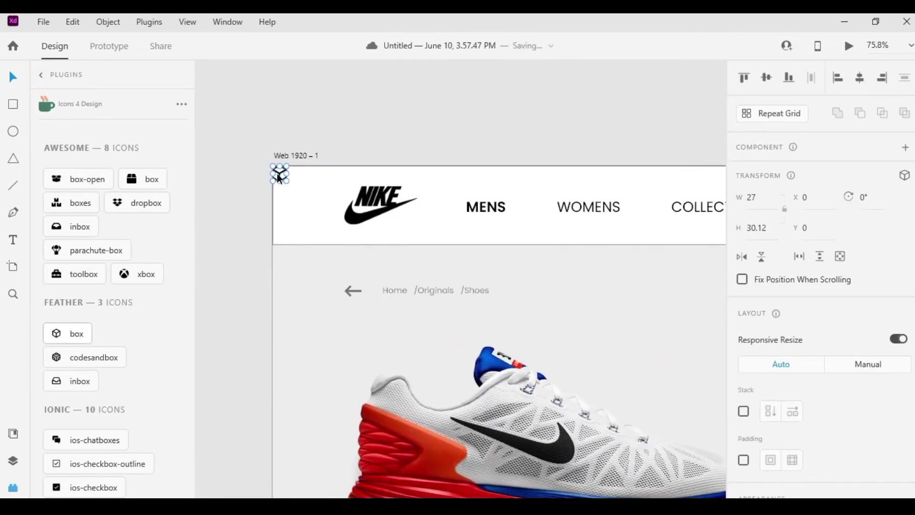
{"action": "left_click_drag", "start_coordinate": [278, 176], "coordinate": [384, 328]}
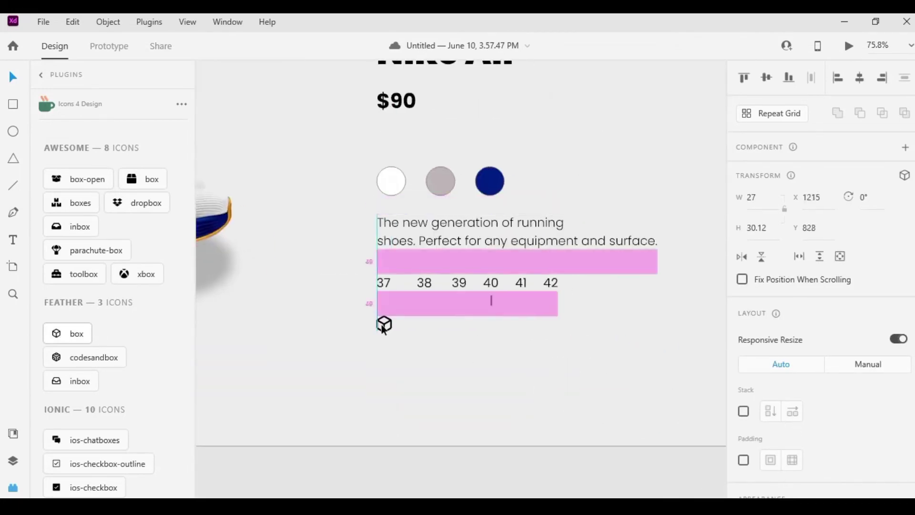
{"action": "scroll", "coordinate": [549, 375], "scroll_direction": "down", "scroll_amount": 5}
{"action": "scroll", "coordinate": [548, 376], "scroll_direction": "up", "scroll_amount": 6}
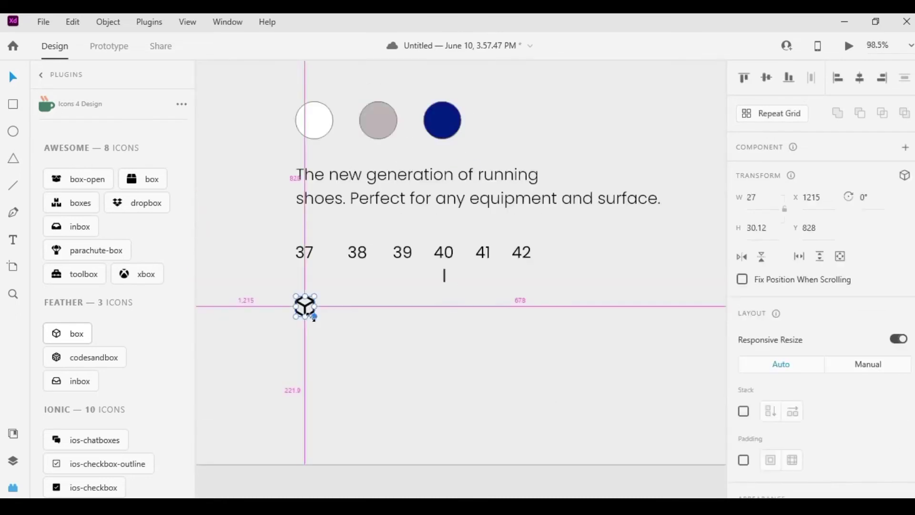
{"action": "left_click", "coordinate": [487, 324]}
- Copy the description beside the box icon, trim it to the shipping note and shrink it
{"action": "left_click", "coordinate": [472, 197]}
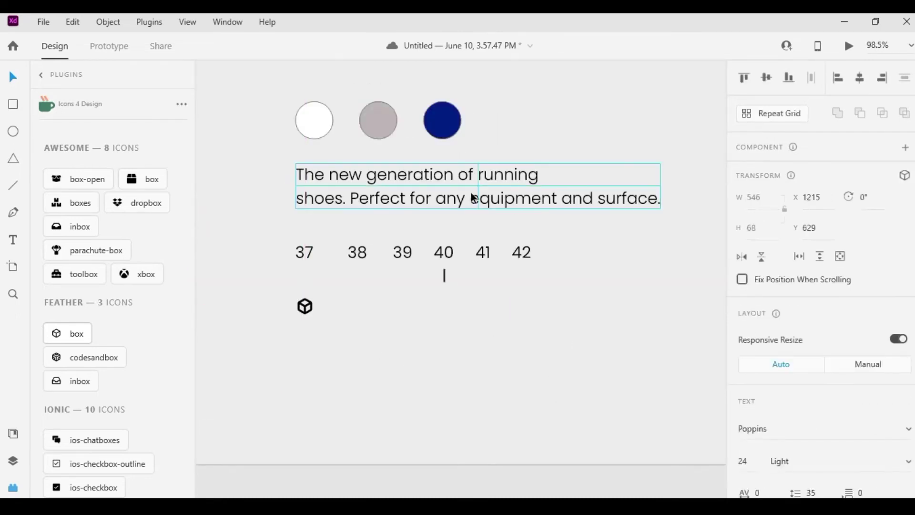
{"action": "left_click_drag", "start_coordinate": [473, 197], "coordinate": [496, 320]}
{"action": "left_click_drag", "start_coordinate": [674, 324], "coordinate": [313, 303]}
{"action": "key", "text": "BackSpace"}
{"action": "type", "text": "Free shipping for the AR Productions members"}
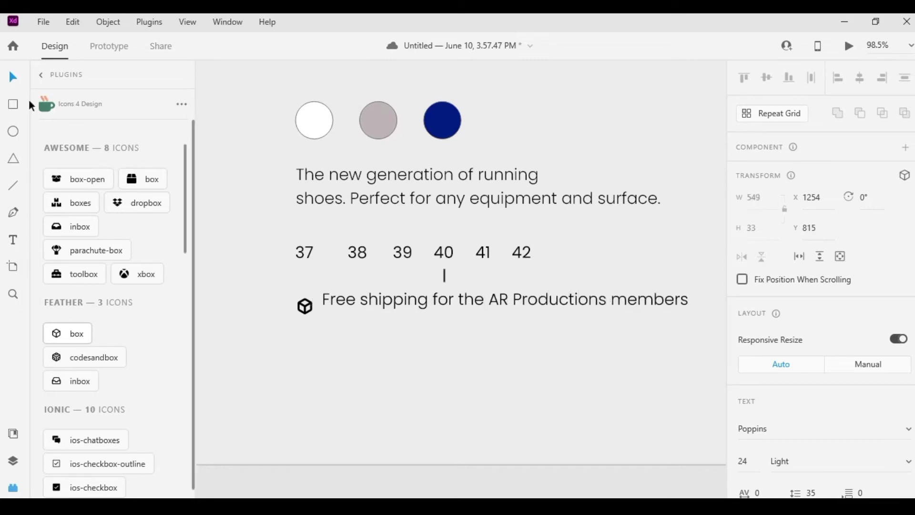
{"action": "key", "text": "Escape"}
{"action": "mouse_move", "coordinate": [505, 313]}
{"action": "left_mouse_down"}
{"action": "mouse_move", "coordinate": [506, 302]}
{"action": "mouse_move", "coordinate": [470, 309]}
{"action": "left_mouse_up"}
{"action": "left_click", "coordinate": [686, 372]}
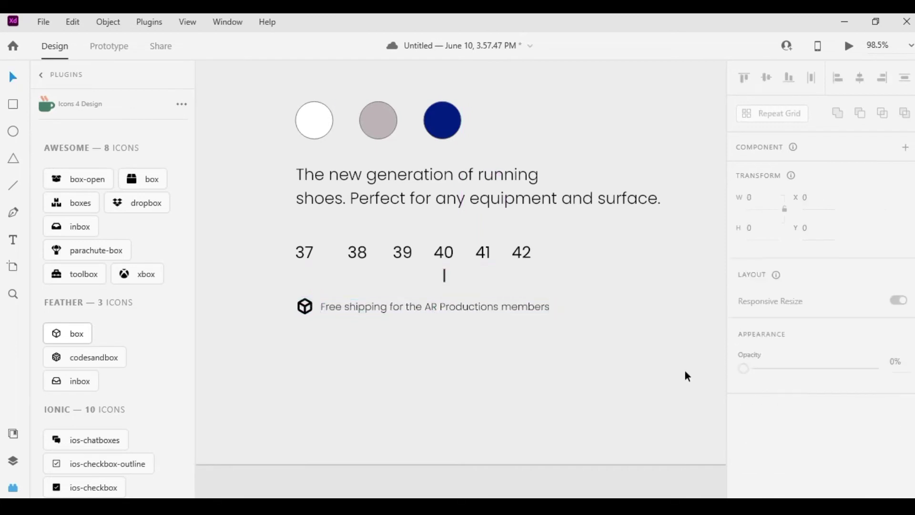
{"action": "scroll", "coordinate": [576, 381], "scroll_direction": "down", "scroll_amount": 3, "text": "ctrl"}
{"action": "scroll", "coordinate": [575, 382], "scroll_direction": "up", "scroll_amount": 2}
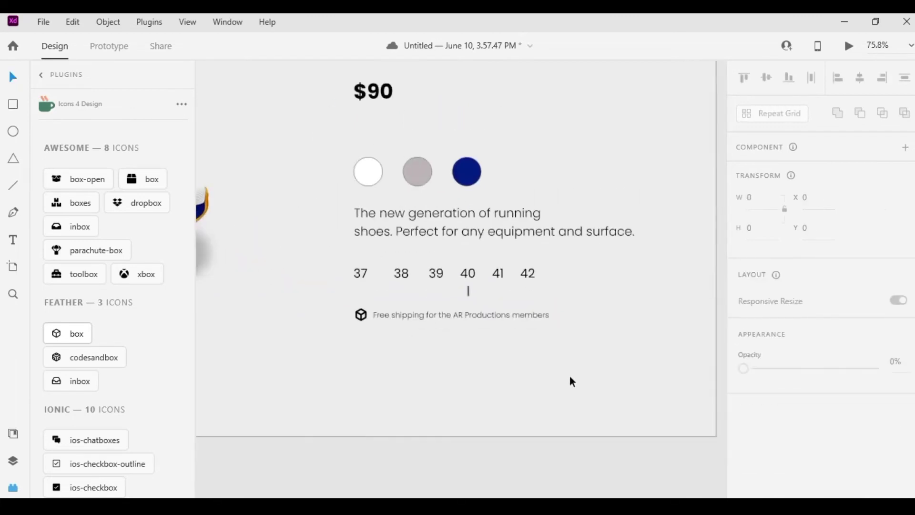
{"action": "left_click", "coordinate": [466, 315]}
{"action": "left_click_drag", "start_coordinate": [466, 316], "coordinate": [469, 315]}
{"action": "left_click", "coordinate": [605, 364]}
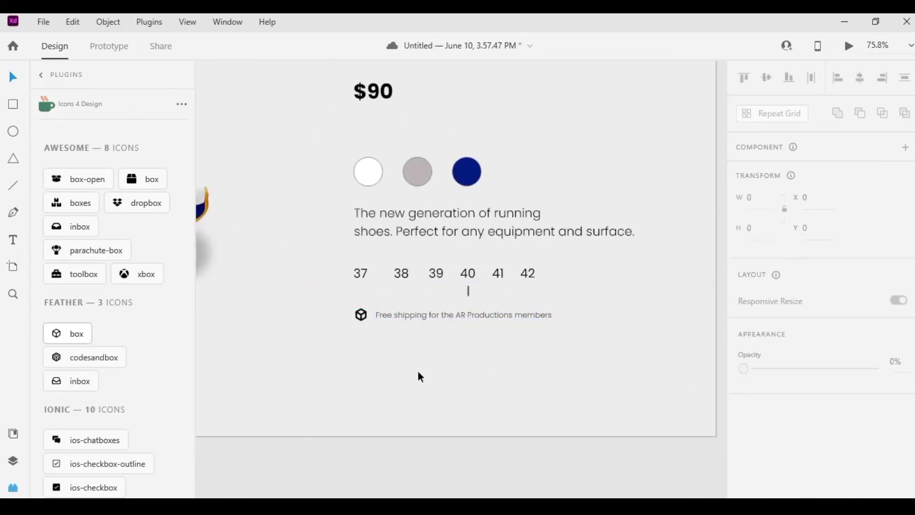
- Duplicate the shipping note below it as '*60 days free return and free exchanges', aligned under the icon
{"action": "left_click", "coordinate": [426, 317]}
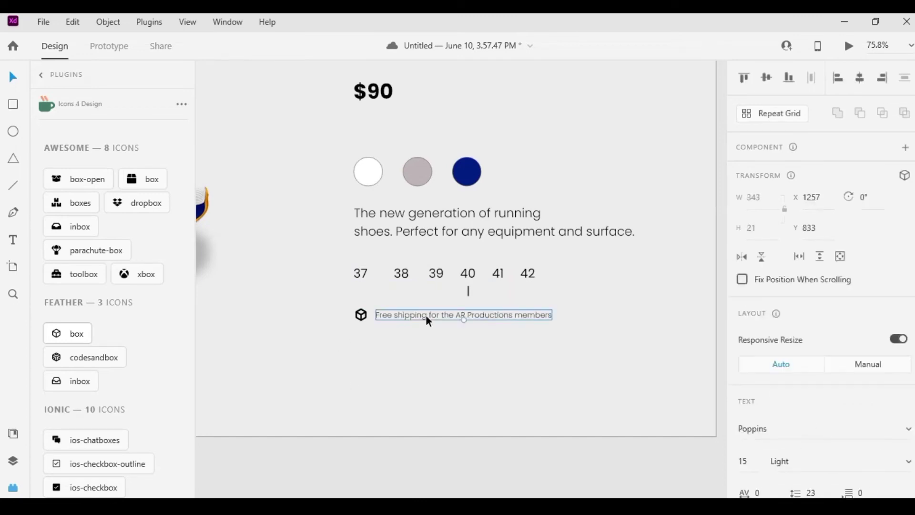
{"action": "left_click_drag", "start_coordinate": [428, 320], "coordinate": [428, 335]}
{"action": "double_click", "coordinate": [458, 337]}
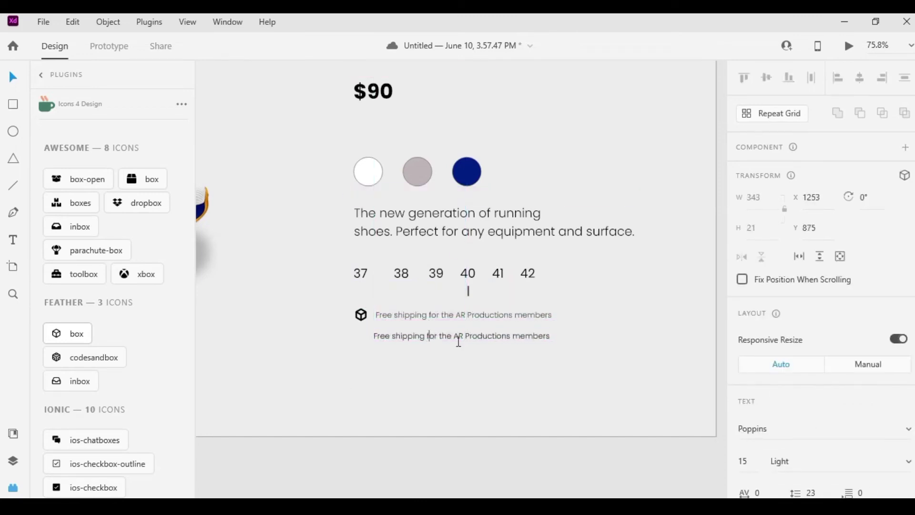
{"action": "key", "text": "End"}
{"action": "left_click", "coordinate": [382, 336], "text": "shift"}
{"action": "key", "text": "shift+Home"}
{"action": "type", "text": "*60"}
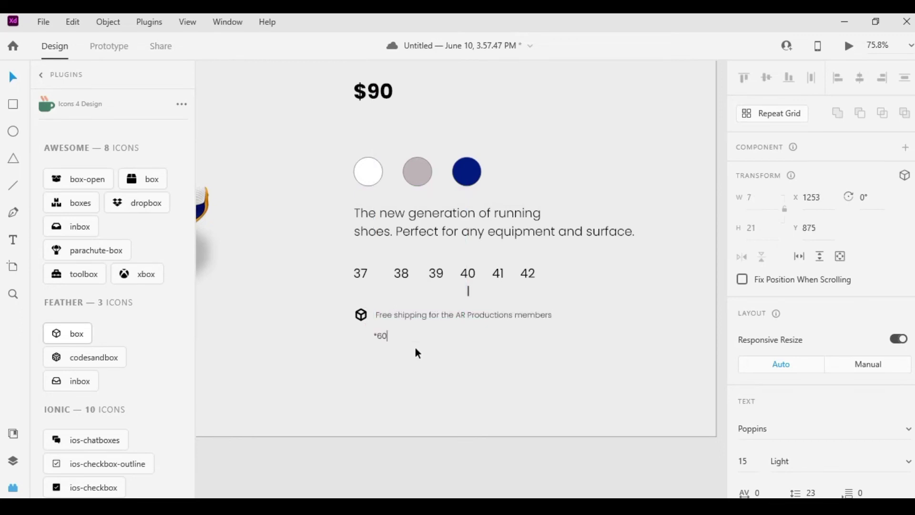
{"action": "type", "text": " days free return"}
{"action": "type", "text": " and free"}
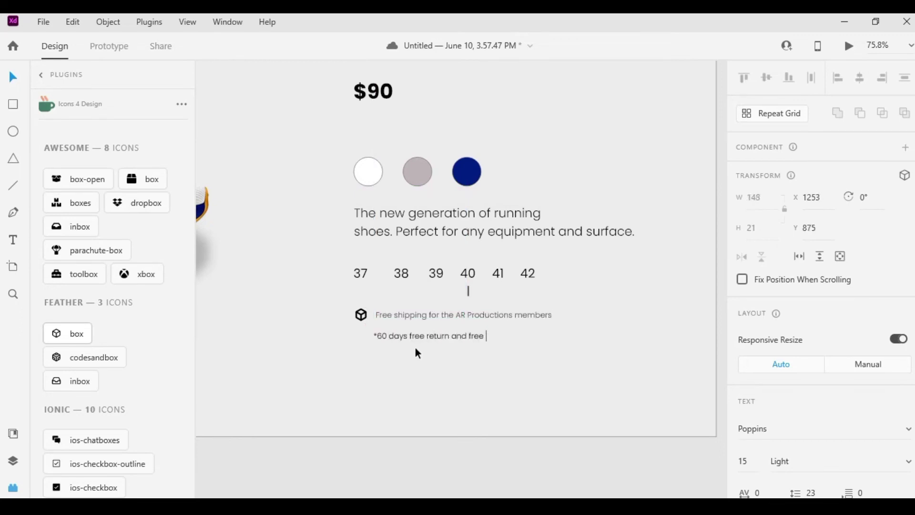
{"action": "type", "text": " exchanges"}
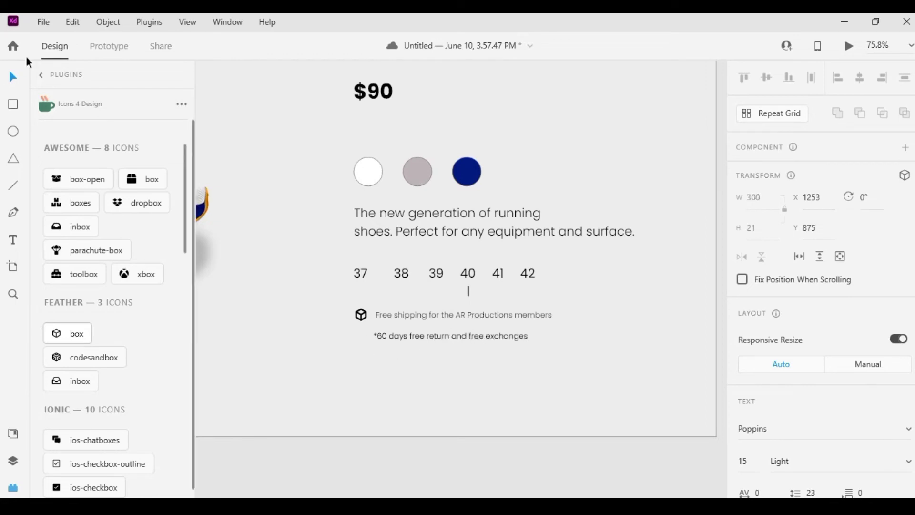
{"action": "key", "text": "Escape"}
{"action": "left_click_drag", "start_coordinate": [420, 336], "coordinate": [405, 333]}
{"action": "left_click", "coordinate": [584, 409]}
{"action": "scroll", "coordinate": [541, 372], "scroll_direction": "up", "scroll_amount": 2}
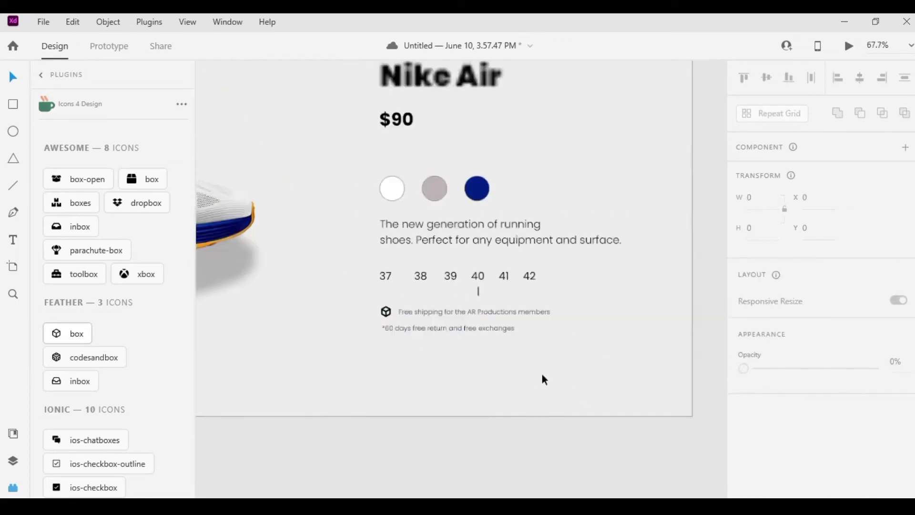
{"action": "scroll", "coordinate": [592, 428], "scroll_direction": "down", "scroll_amount": 4}
{"action": "scroll", "coordinate": [534, 424], "scroll_direction": "up", "scroll_amount": 3}
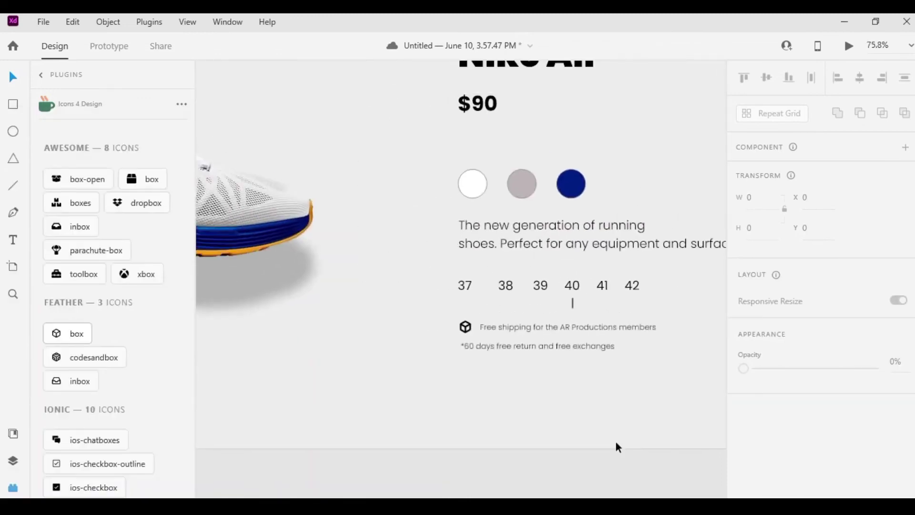
- Draw a dark-filled, borderless rectangle below the returns note
{"action": "key", "text": "r"}
{"action": "left_click_drag", "start_coordinate": [466, 371], "coordinate": [618, 397]}
{"action": "scroll", "coordinate": [813, 321], "scroll_direction": "down", "scroll_amount": 3}
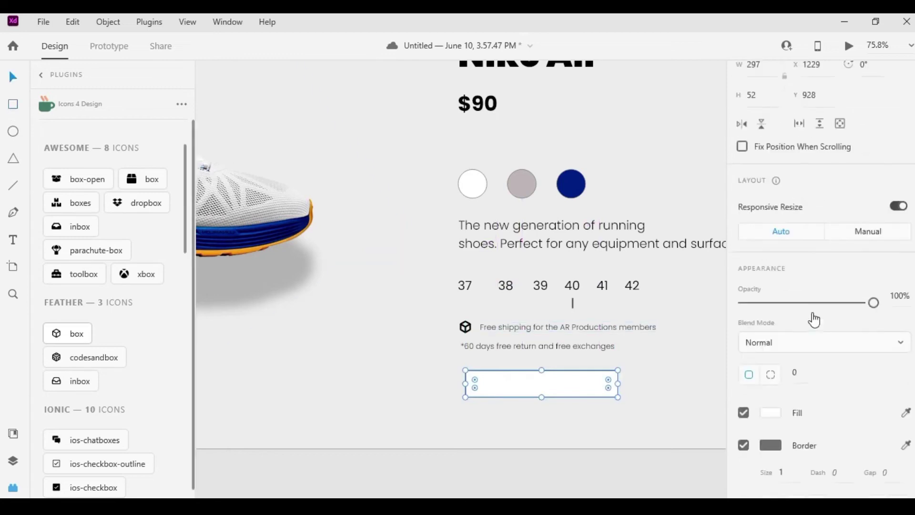
{"action": "scroll", "coordinate": [845, 262], "scroll_direction": "down", "scroll_amount": 2}
{"action": "scroll", "coordinate": [844, 262], "scroll_direction": "down", "scroll_amount": 2}
{"action": "left_click", "coordinate": [744, 313]}
{"action": "left_click", "coordinate": [773, 278]}
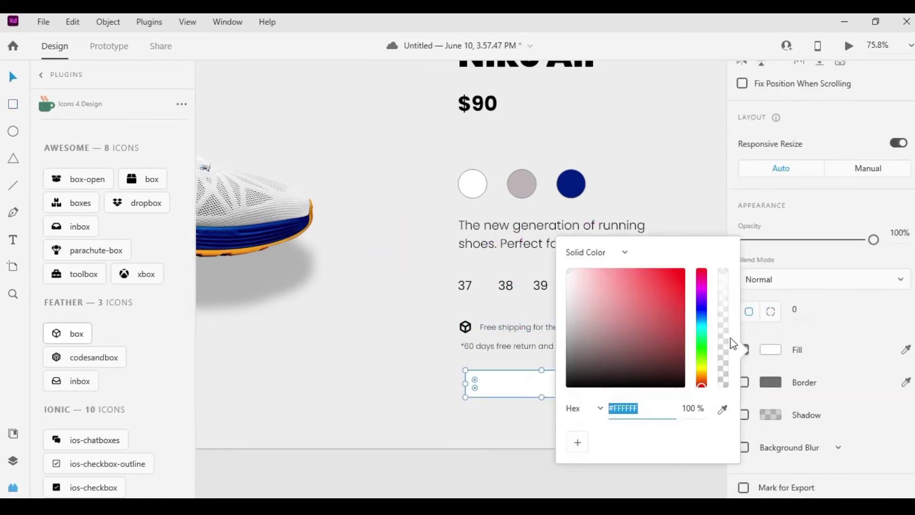
{"action": "mouse_move", "coordinate": [596, 309]}
{"action": "left_mouse_down"}
{"action": "mouse_move", "coordinate": [553, 329]}
{"action": "mouse_move", "coordinate": [560, 365]}
{"action": "mouse_move", "coordinate": [551, 382]}
{"action": "left_mouse_up"}
{"action": "left_click", "coordinate": [561, 380]}
{"action": "left_click", "coordinate": [674, 375]}
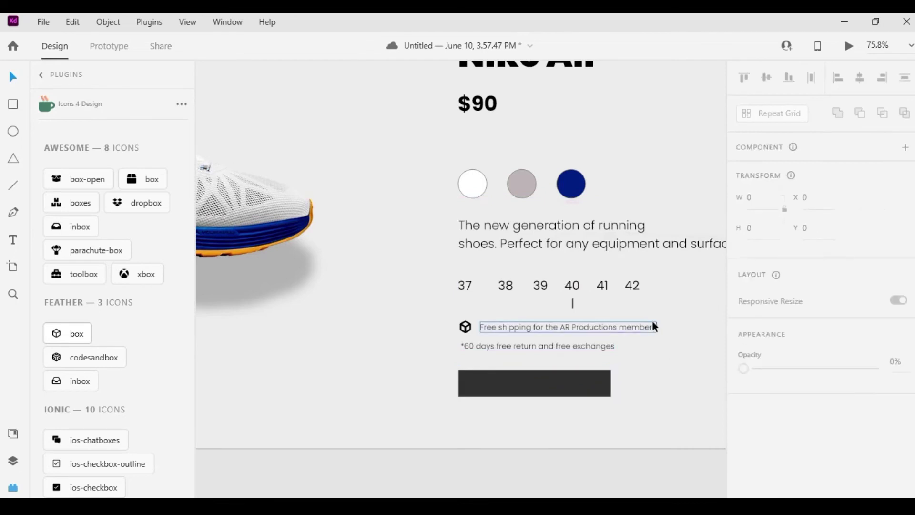
- Duplicate the dark bar below it as an outline-only rectangle with no fill
{"action": "left_click", "coordinate": [526, 394]}
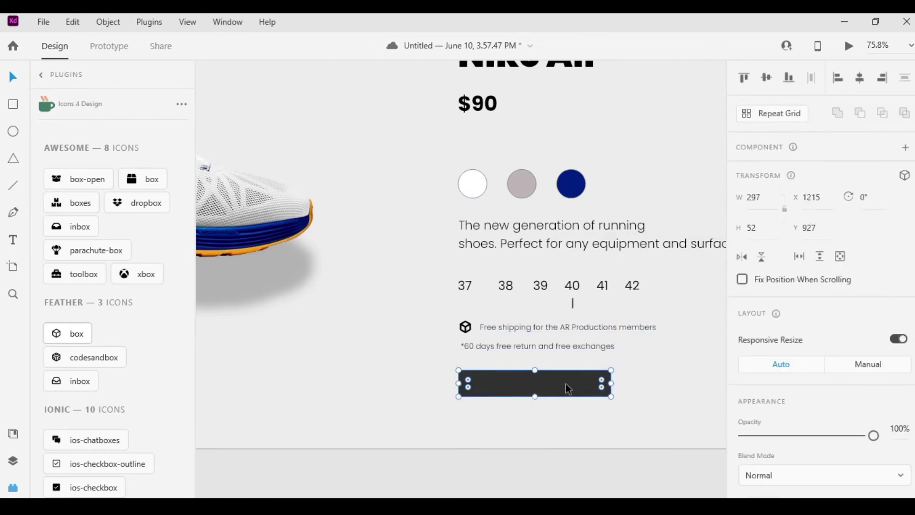
{"action": "left_click_drag", "start_coordinate": [568, 388], "coordinate": [567, 419]}
{"action": "scroll", "coordinate": [763, 367], "scroll_direction": "down", "scroll_amount": 4}
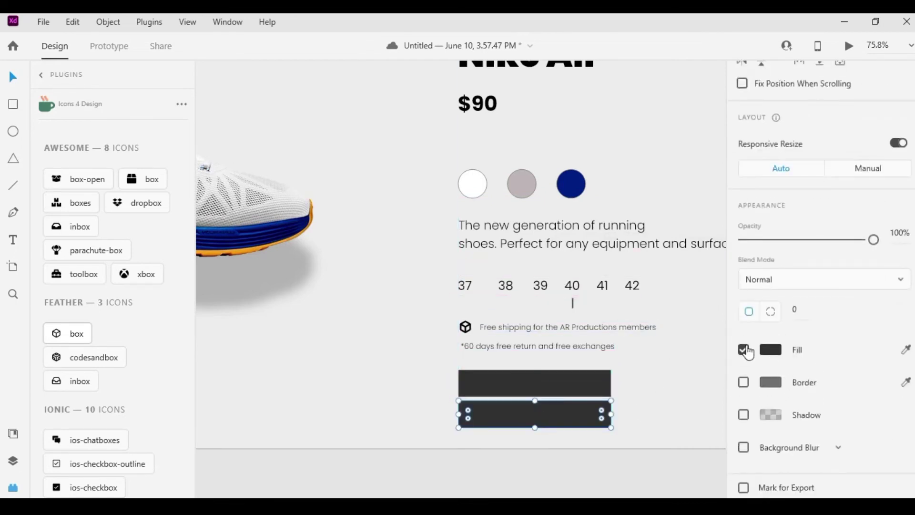
{"action": "left_click", "coordinate": [745, 351]}
{"action": "left_click", "coordinate": [743, 382]}
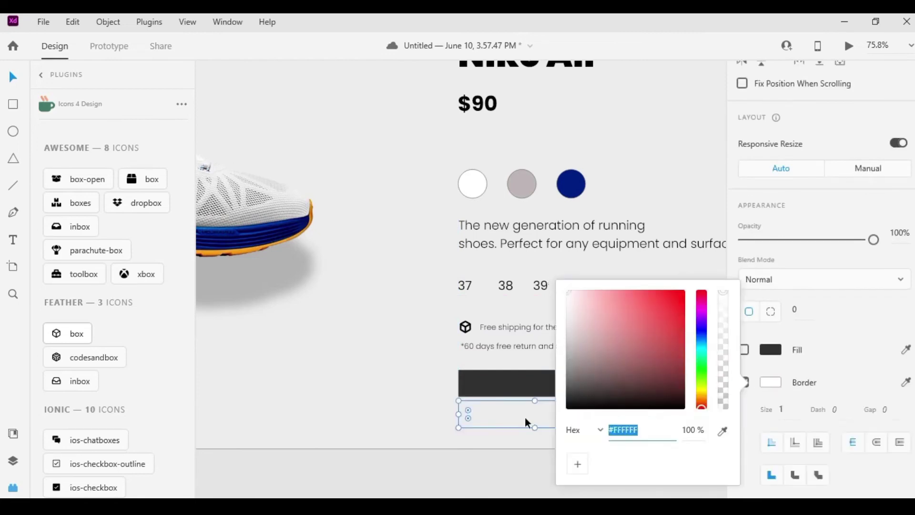
{"action": "left_click", "coordinate": [544, 418]}
- Offset the outline rectangle slightly under the dark bar and stack the bar above it
{"action": "left_click", "coordinate": [13, 460]}
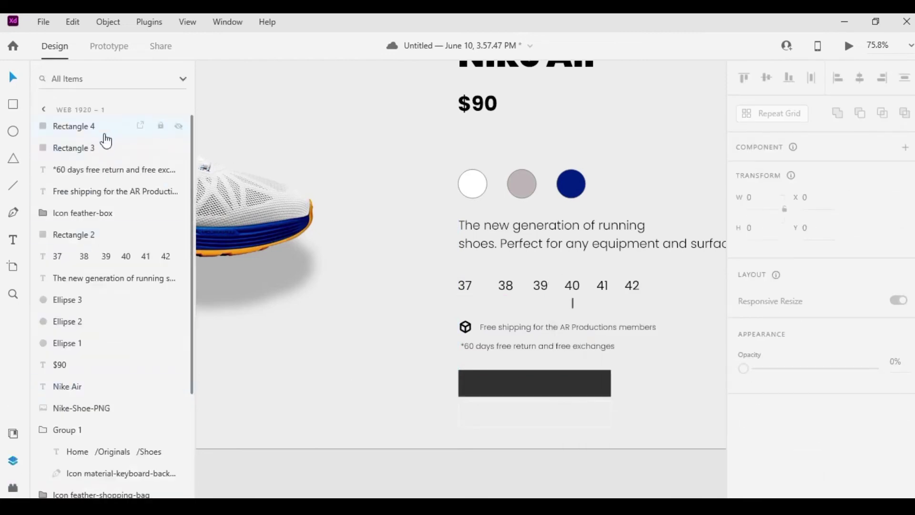
{"action": "left_click", "coordinate": [97, 130]}
{"action": "key", "text": "shift+Up"}
{"action": "key", "text": "shift+Up"}
{"action": "key", "text": "shift+Up"}
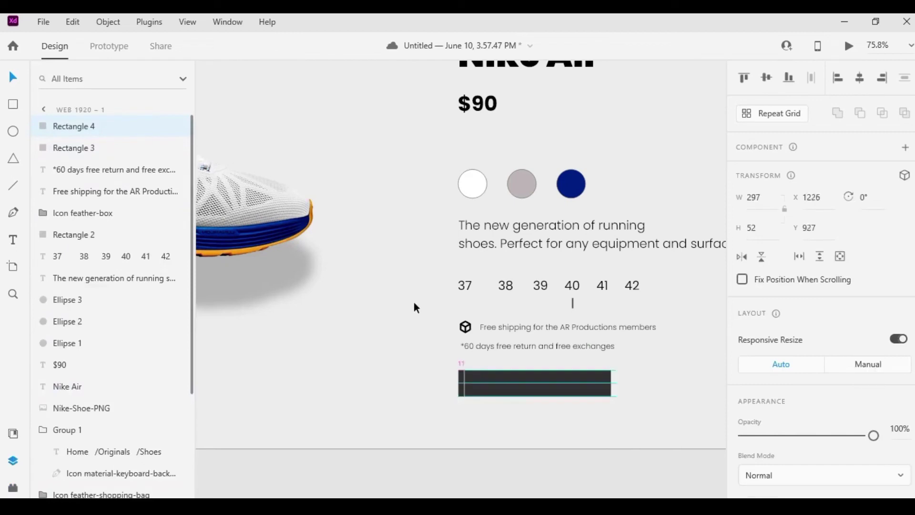
{"action": "key", "text": "shift+Right"}
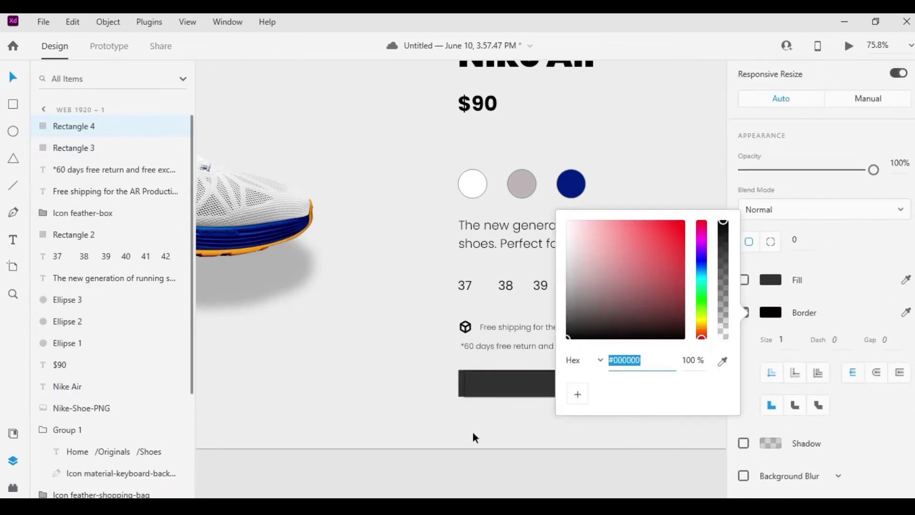
{"action": "key", "text": "shift+Down"}
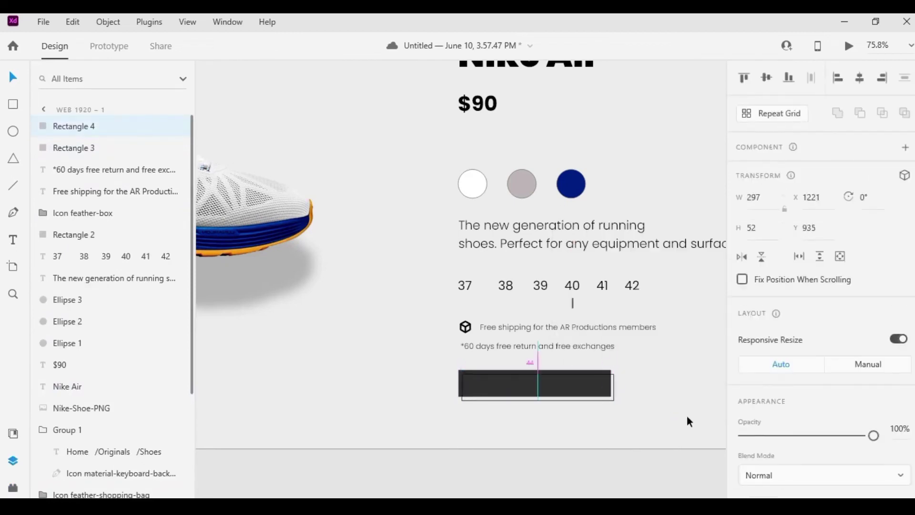
{"action": "left_click", "coordinate": [687, 416]}
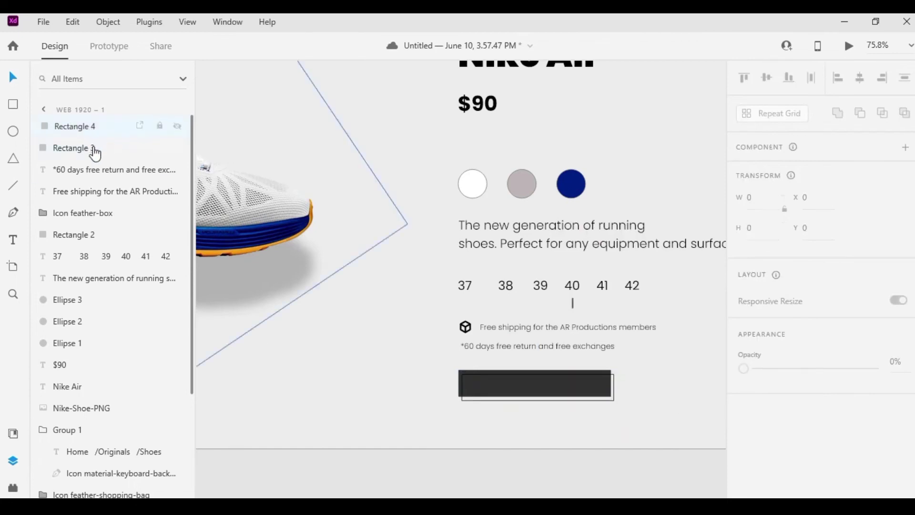
{"action": "left_click_drag", "start_coordinate": [95, 152], "coordinate": [101, 126]}
{"action": "left_click", "coordinate": [575, 446]}
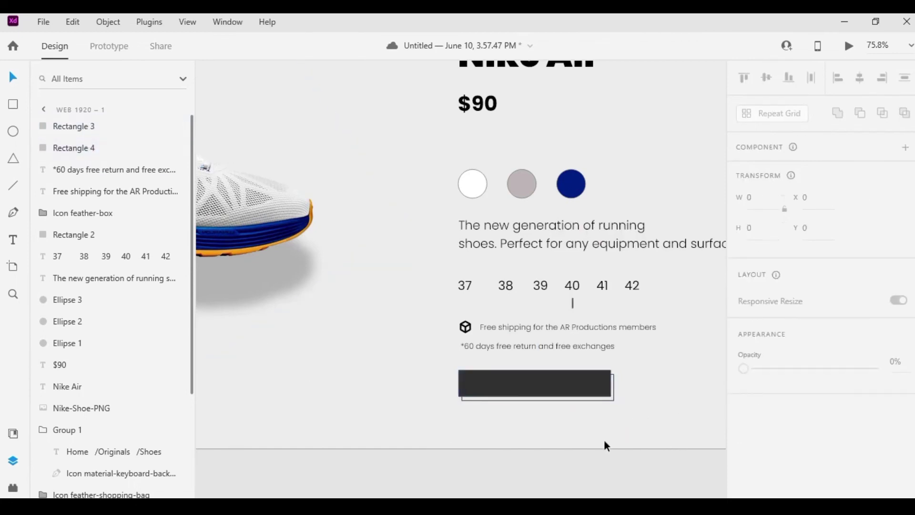
- Duplicate the description onto the bar as white text reading 'Add to shopping cart'
{"action": "left_click", "coordinate": [549, 242]}
{"action": "key", "text": "ctrl+d"}
{"action": "left_click_drag", "start_coordinate": [549, 242], "coordinate": [540, 383]}
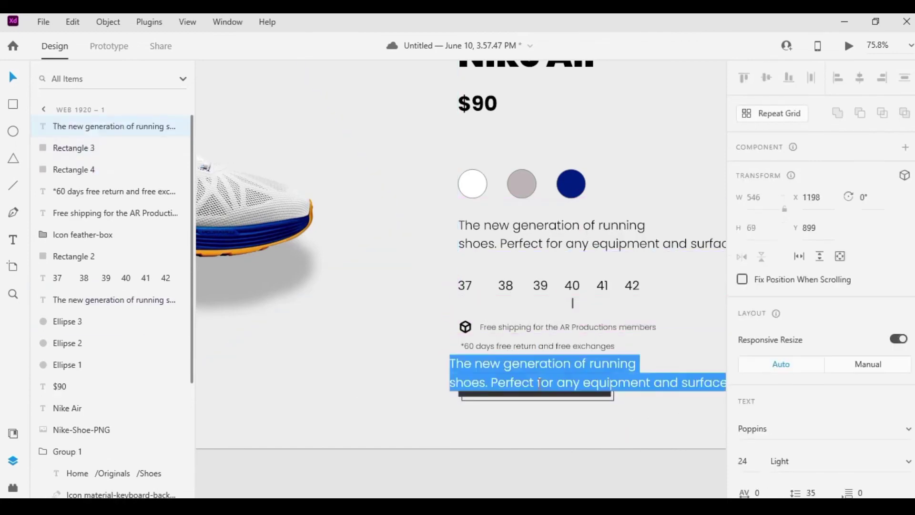
{"action": "type", "text": "Add to shopping c"}
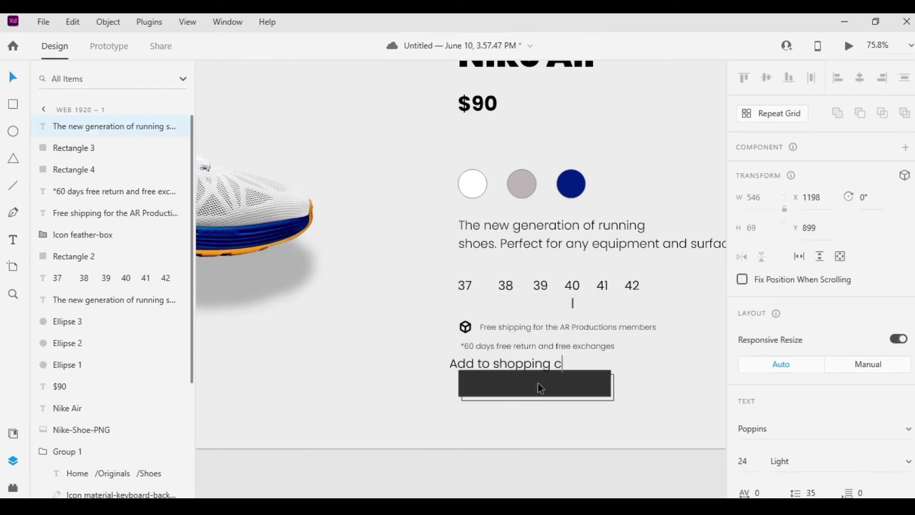
{"action": "type", "text": "art"}
{"action": "key", "text": "Escape"}
{"action": "scroll", "coordinate": [810, 286], "scroll_direction": "down", "scroll_amount": 5}
{"action": "left_click", "coordinate": [770, 375]}
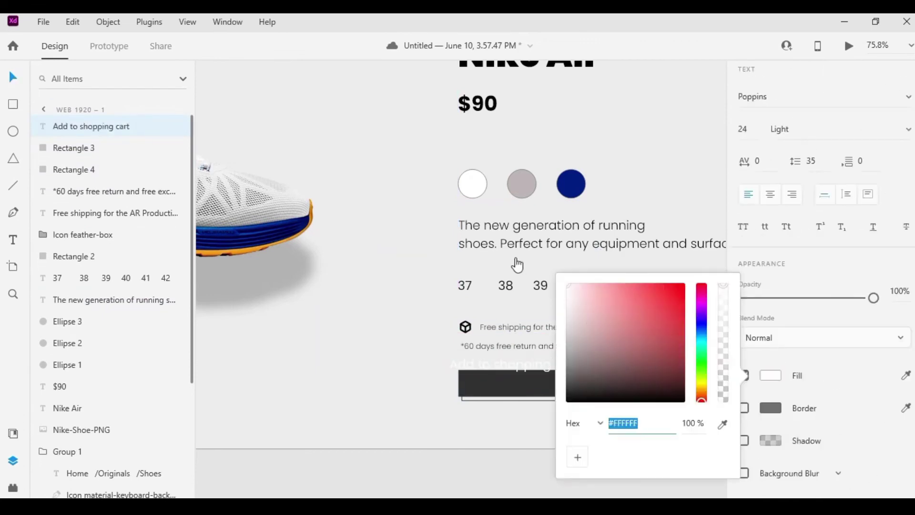
{"action": "left_click", "coordinate": [519, 366]}
- Centre-align the label text and position it centred on the dark bar
{"action": "left_click_drag", "start_coordinate": [518, 366], "coordinate": [537, 384]}
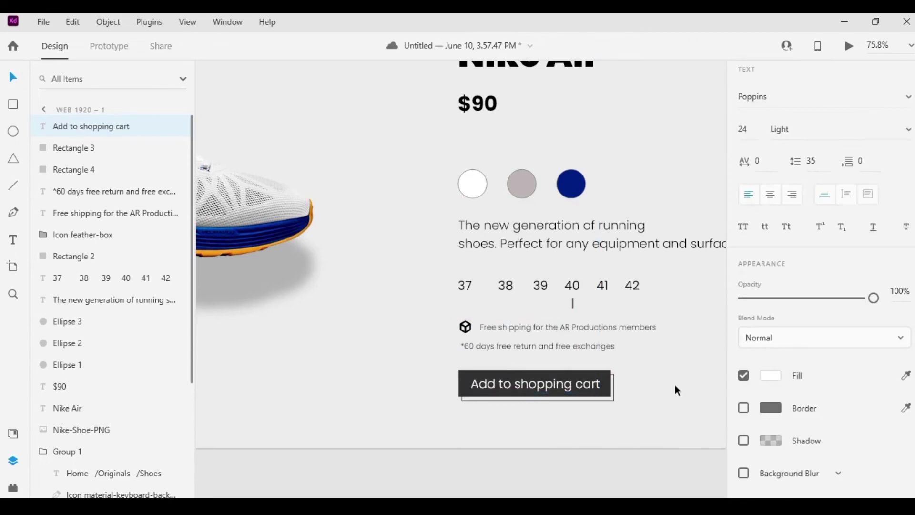
{"action": "scroll", "coordinate": [839, 143], "scroll_direction": "up", "scroll_amount": 7}
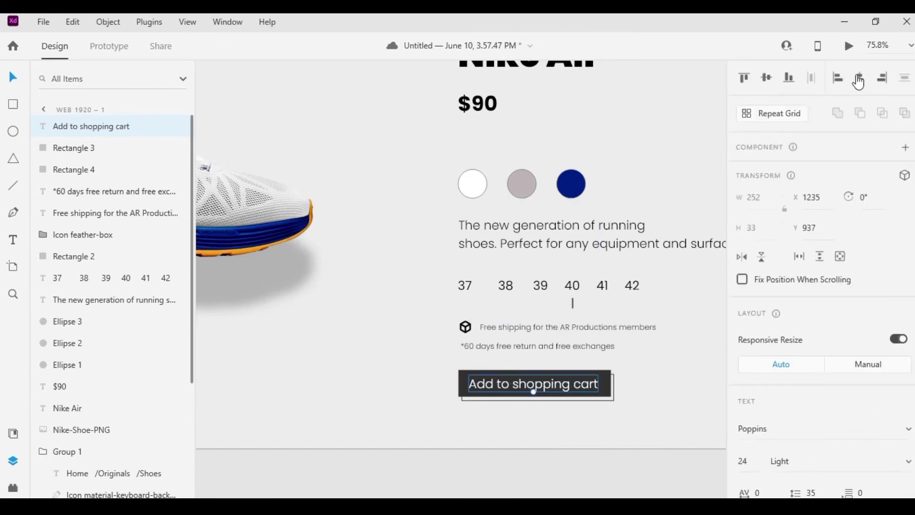
{"action": "left_click", "coordinate": [859, 83]}
{"action": "mouse_move", "coordinate": [328, 383]}
{"action": "left_mouse_down"}
{"action": "mouse_move", "coordinate": [575, 390]}
{"action": "mouse_move", "coordinate": [668, 455]}
{"action": "mouse_move", "coordinate": [547, 430]}
{"action": "left_mouse_up"}
{"action": "left_click", "coordinate": [417, 355]}
{"action": "left_click", "coordinate": [570, 416]}
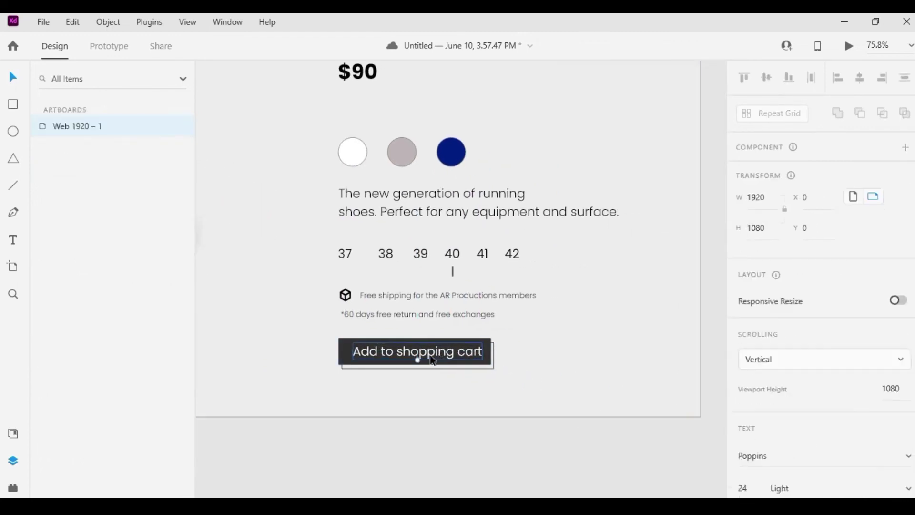
{"action": "left_click_drag", "start_coordinate": [433, 361], "coordinate": [457, 358]}
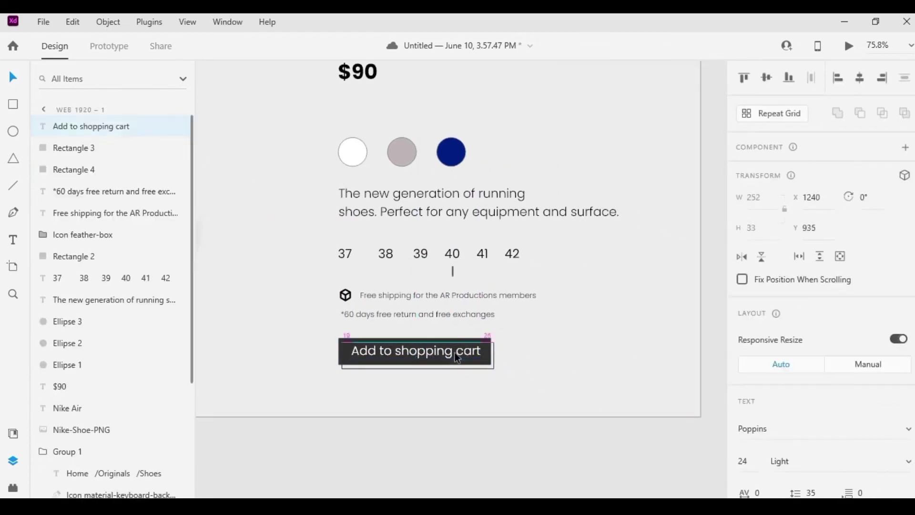
{"action": "left_click", "coordinate": [630, 381]}
- Insert the outline 'heart' icon, undoing an accidental header move
{"action": "key", "text": "ctrl+alt+p"}
{"action": "double_click", "coordinate": [103, 149]}
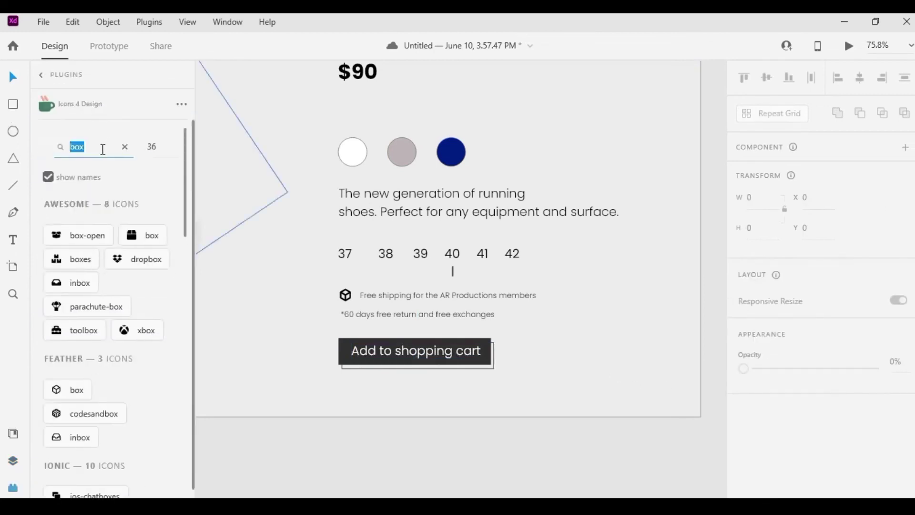
{"action": "type", "text": "heart"}
{"action": "scroll", "coordinate": [95, 286], "scroll_direction": "down", "scroll_amount": 2}
{"action": "left_click", "coordinate": [76, 335]}
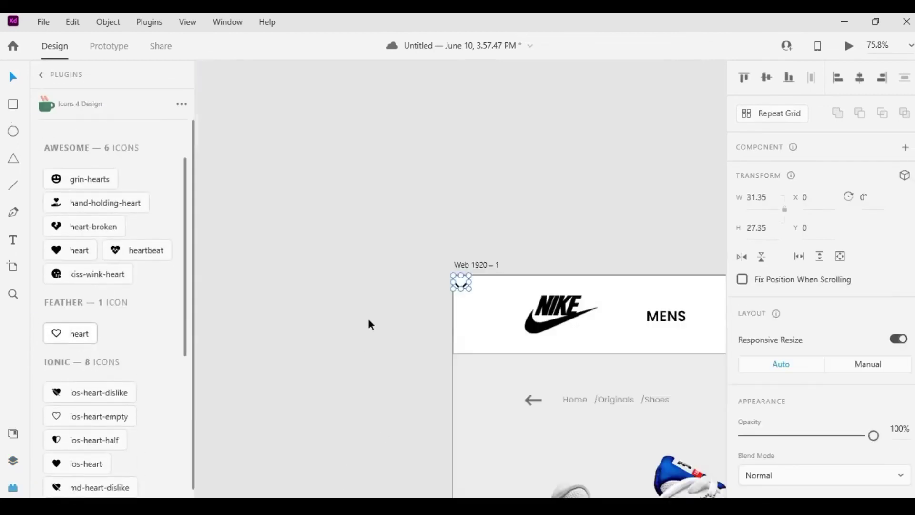
{"action": "left_click", "coordinate": [485, 306]}
{"action": "scroll", "coordinate": [542, 344], "scroll_direction": "up", "scroll_amount": 5, "text": "ctrl"}
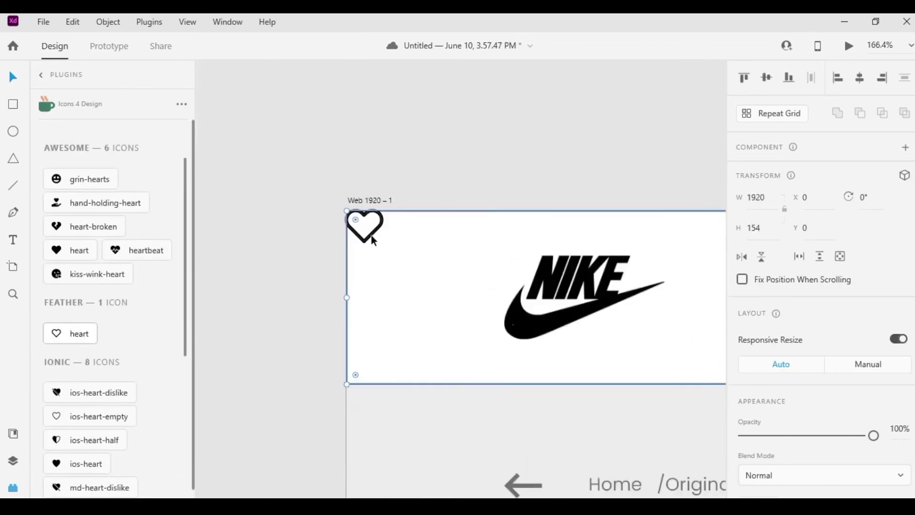
{"action": "left_click_drag", "start_coordinate": [373, 241], "coordinate": [404, 264]}
{"action": "key", "text": "ctrl+z"}
{"action": "mouse_move", "coordinate": [374, 235]}
{"action": "left_mouse_down"}
{"action": "mouse_move", "coordinate": [362, 235]}
{"action": "mouse_move", "coordinate": [372, 235]}
{"action": "left_mouse_up"}
- Move the heart icon off the header down beside the cart button
{"action": "double_click", "coordinate": [371, 234]}
{"action": "key", "text": "shift+Up"}
{"action": "key", "text": "shift+Up"}
{"action": "key", "text": "shift+Up"}
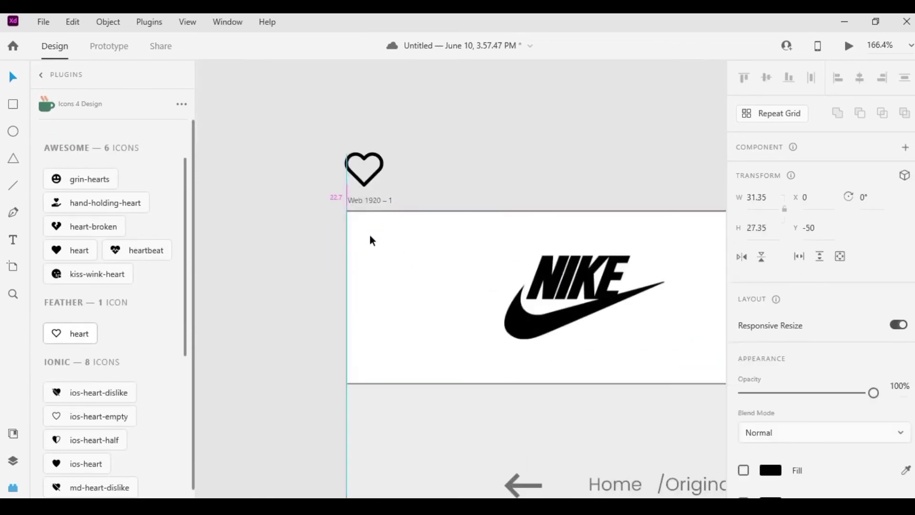
{"action": "mouse_move", "coordinate": [364, 169]}
{"action": "left_mouse_down"}
{"action": "mouse_move", "coordinate": [681, 307]}
{"action": "mouse_move", "coordinate": [648, 294]}
{"action": "mouse_move", "coordinate": [668, 277]}
{"action": "left_mouse_up"}
{"action": "scroll", "coordinate": [710, 328], "scroll_direction": "down", "scroll_amount": 5}
{"action": "scroll", "coordinate": [539, 482], "scroll_direction": "down", "scroll_amount": 5, "text": "ctrl"}
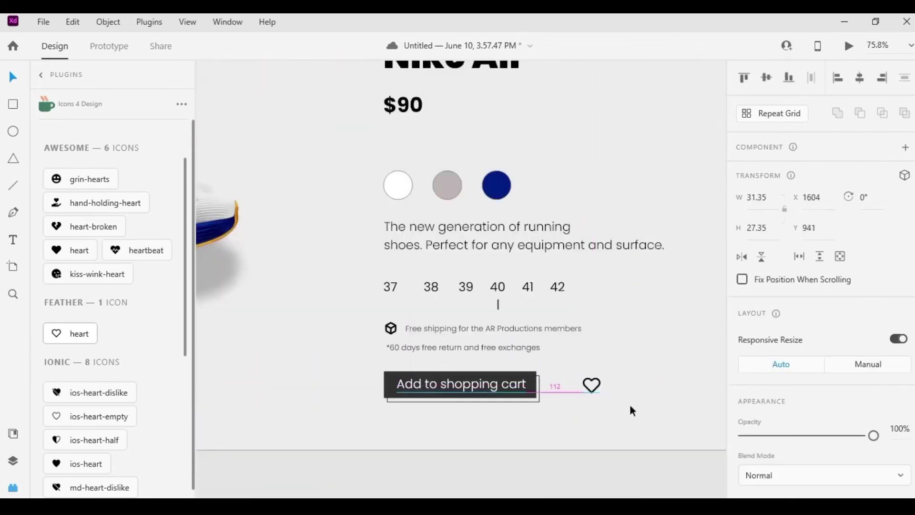
- Draw an unfilled box around the heart with a border sampled from the cart button's dark colour
{"action": "key", "text": "Left"}
{"action": "key", "text": "r"}
{"action": "left_click_drag", "start_coordinate": [566, 368], "coordinate": [617, 407]}
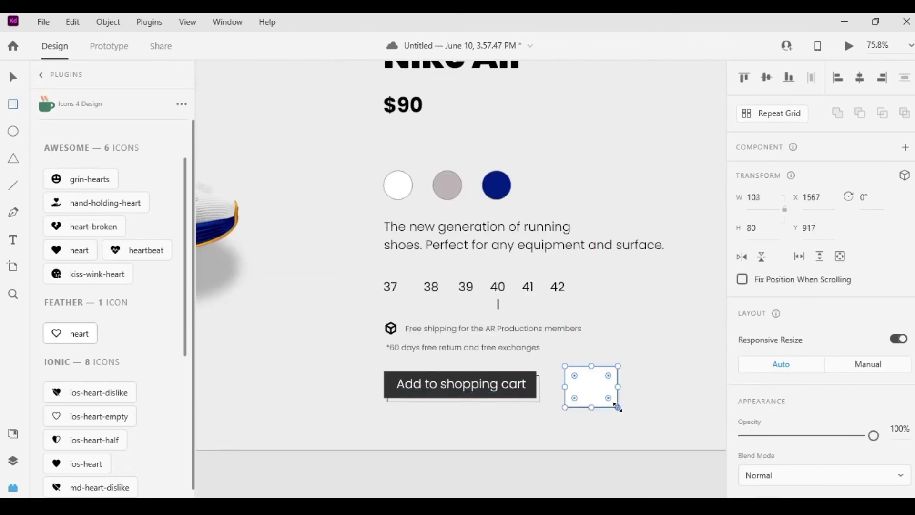
{"action": "scroll", "coordinate": [724, 244], "scroll_direction": "down", "scroll_amount": 5}
{"action": "left_click", "coordinate": [744, 251]}
{"action": "left_click", "coordinate": [771, 284]}
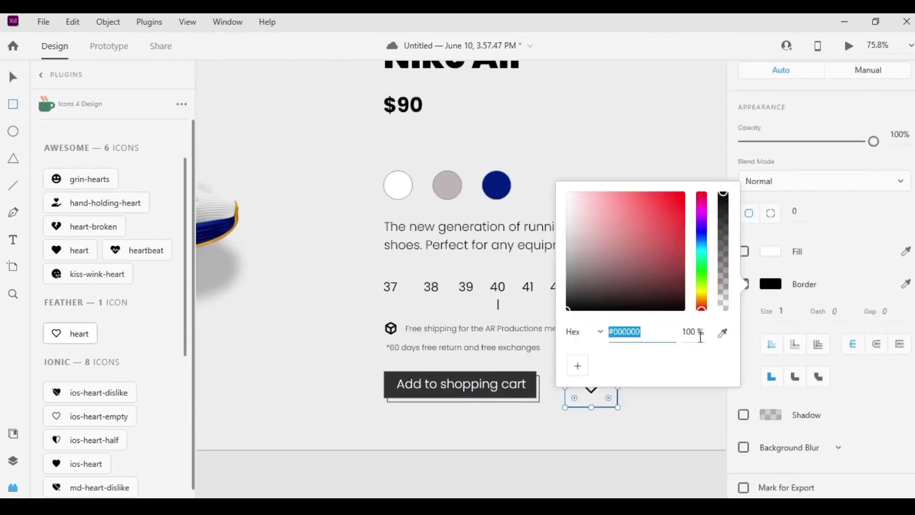
{"action": "left_click", "coordinate": [723, 333]}
{"action": "left_click", "coordinate": [491, 381]}
{"action": "key", "text": "v"}
{"action": "left_click", "coordinate": [670, 422]}
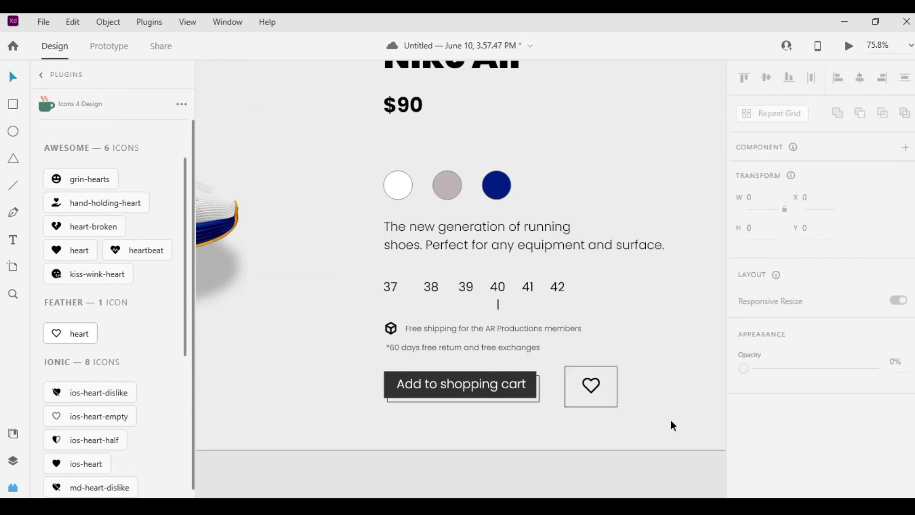
- Resize the heart box to line up with the cart button's height
{"action": "mouse_move", "coordinate": [673, 425]}
{"action": "left_mouse_down"}
{"action": "mouse_move", "coordinate": [615, 405]}
{"action": "mouse_move", "coordinate": [581, 408]}
{"action": "left_mouse_up"}
{"action": "scroll", "coordinate": [653, 429], "scroll_direction": "up", "scroll_amount": 3}
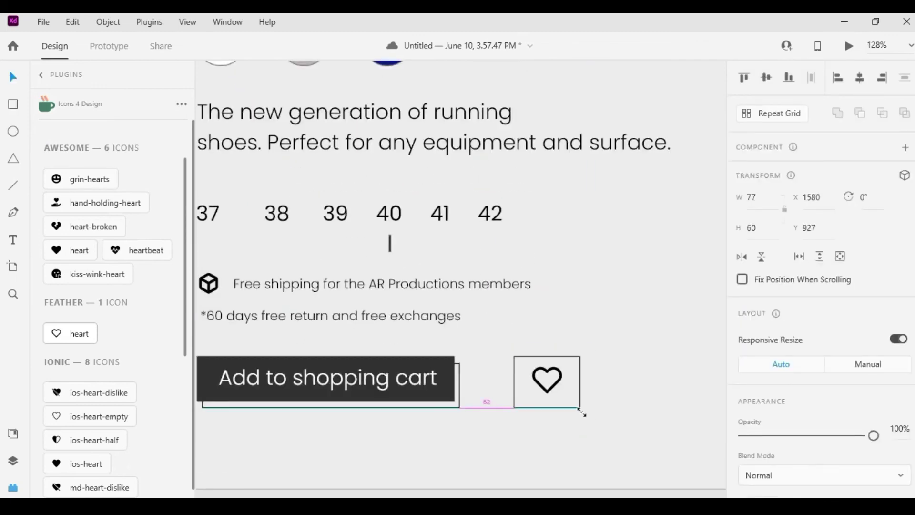
{"action": "left_click", "coordinate": [623, 410]}
{"action": "scroll", "coordinate": [626, 417], "scroll_direction": "down", "scroll_amount": 2}
{"action": "scroll", "coordinate": [555, 374], "scroll_direction": "up", "scroll_amount": 4}
{"action": "left_click", "coordinate": [524, 343]}
{"action": "left_click_drag", "start_coordinate": [557, 372], "coordinate": [549, 366]}
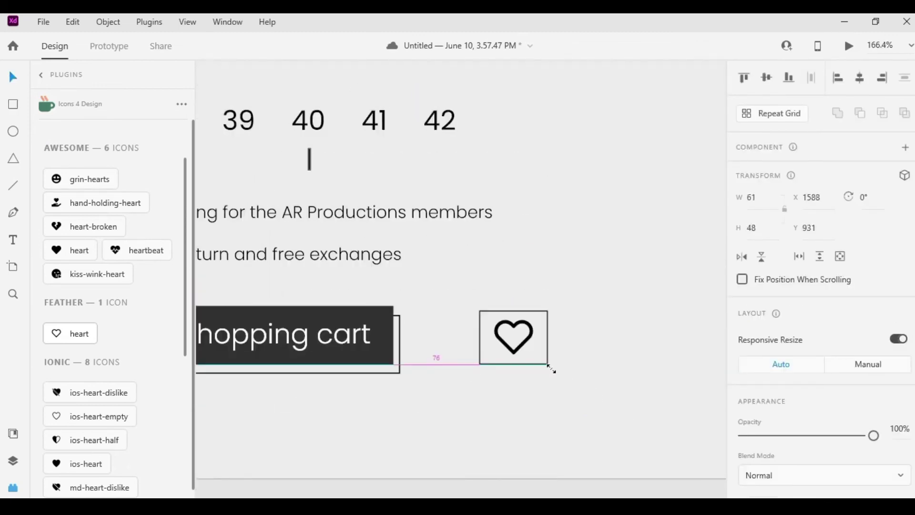
{"action": "left_click", "coordinate": [596, 396]}
{"action": "scroll", "coordinate": [628, 411], "scroll_direction": "down", "scroll_amount": 5}
{"action": "scroll", "coordinate": [631, 433], "scroll_direction": "down", "scroll_amount": 3}
{"action": "scroll", "coordinate": [572, 448], "scroll_direction": "up", "scroll_amount": 2}
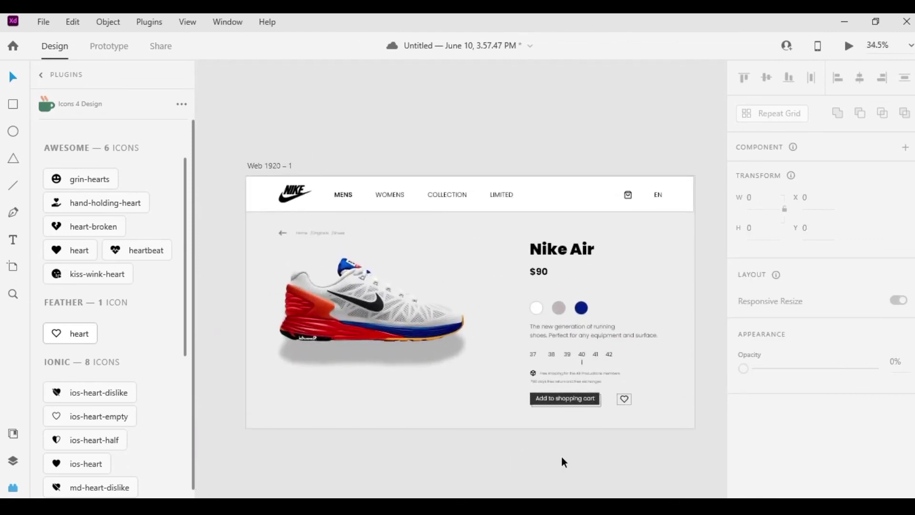
- Move the large rotated shape further down the artboard
{"action": "scroll", "coordinate": [261, 423], "scroll_direction": "up", "scroll_amount": 5}
{"action": "scroll", "coordinate": [325, 409], "scroll_direction": "up", "scroll_amount": 3}
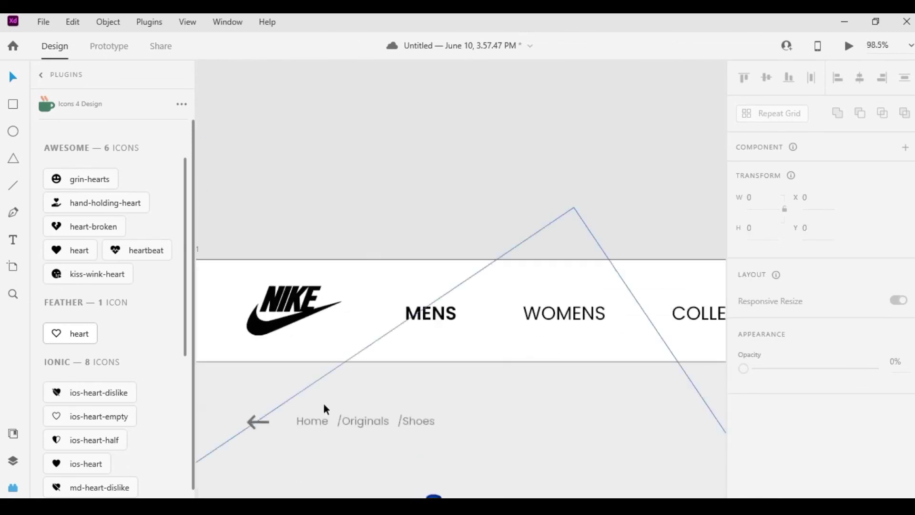
{"action": "left_click", "coordinate": [257, 421]}
{"action": "double_click", "coordinate": [257, 420]}
{"action": "left_click", "coordinate": [257, 421]}
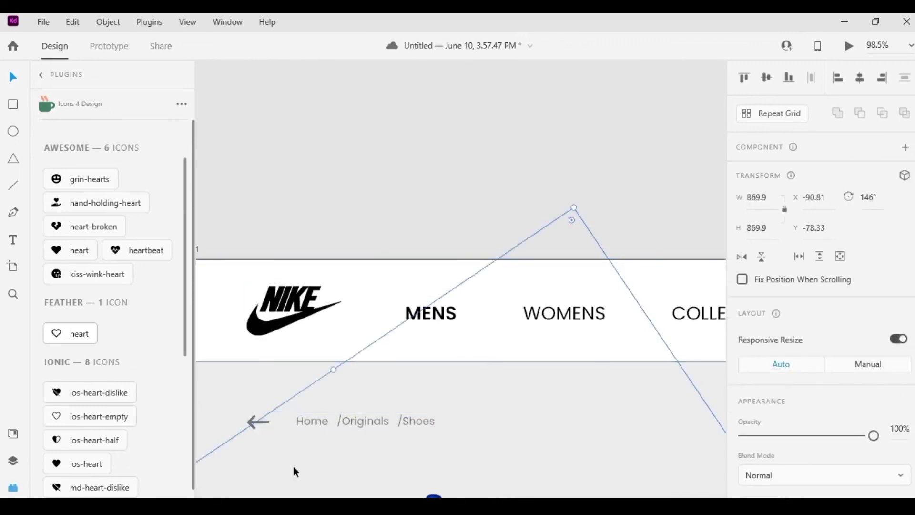
{"action": "scroll", "coordinate": [293, 466], "scroll_direction": "down", "scroll_amount": 5}
{"action": "left_click_drag", "start_coordinate": [521, 299], "coordinate": [531, 372]}
{"action": "scroll", "coordinate": [600, 179], "scroll_direction": "up", "scroll_amount": 5}
{"action": "scroll", "coordinate": [682, 296], "scroll_direction": "left", "scroll_amount": 5}
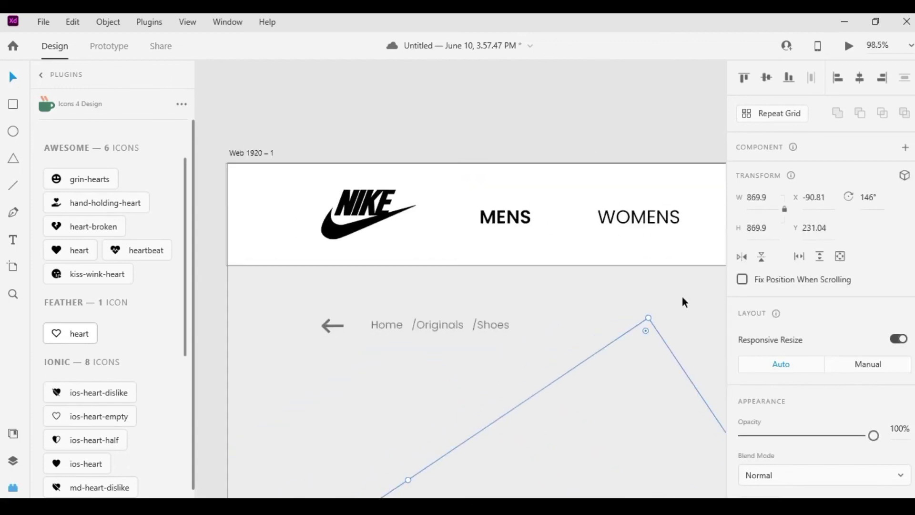
- Insert 'Mens /' before Originals so the breadcrumb reads Home /Mens / Originals /Shoes
{"action": "double_click", "coordinate": [401, 322]}
{"action": "left_click", "coordinate": [415, 325]}
{"action": "type", "text": "Mens/"}
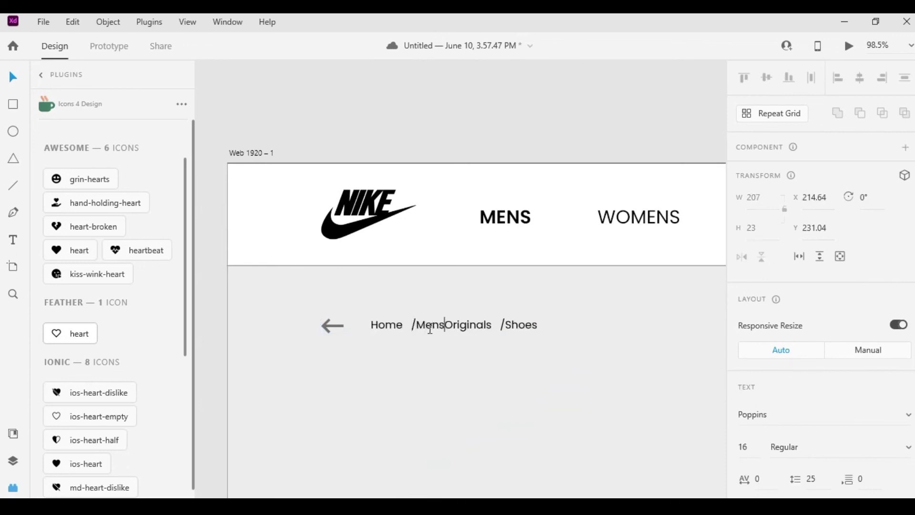
{"action": "key", "text": "BackSpace"}
{"action": "type", "text": "/"}
{"action": "key", "text": "Left"}
{"action": "key", "text": "Left"}
{"action": "key", "text": "Left"}
{"action": "key", "text": "Left"}
{"action": "key", "text": "Left"}
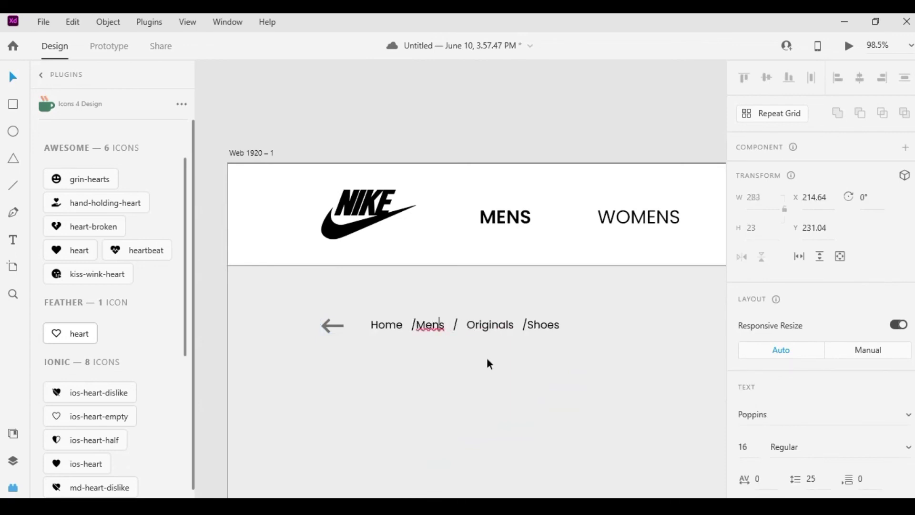
{"action": "key", "text": "Left"}
{"action": "key", "text": "Left"}
{"action": "key", "text": "Escape"}
{"action": "scroll", "coordinate": [704, 217], "scroll_direction": "down", "scroll_amount": 5}
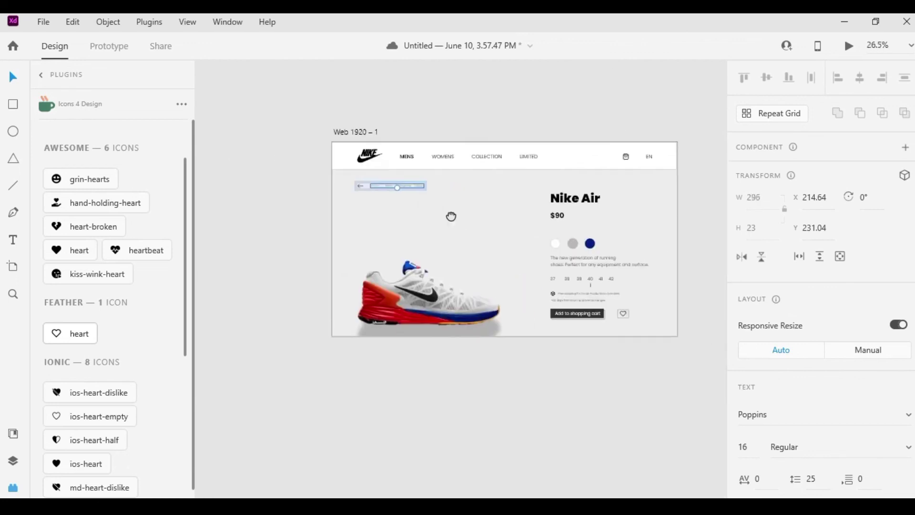
- Drag the shoe image higher up on the artboard
{"action": "left_click_drag", "start_coordinate": [461, 302], "coordinate": [460, 245]}
{"action": "key", "text": "Escape"}
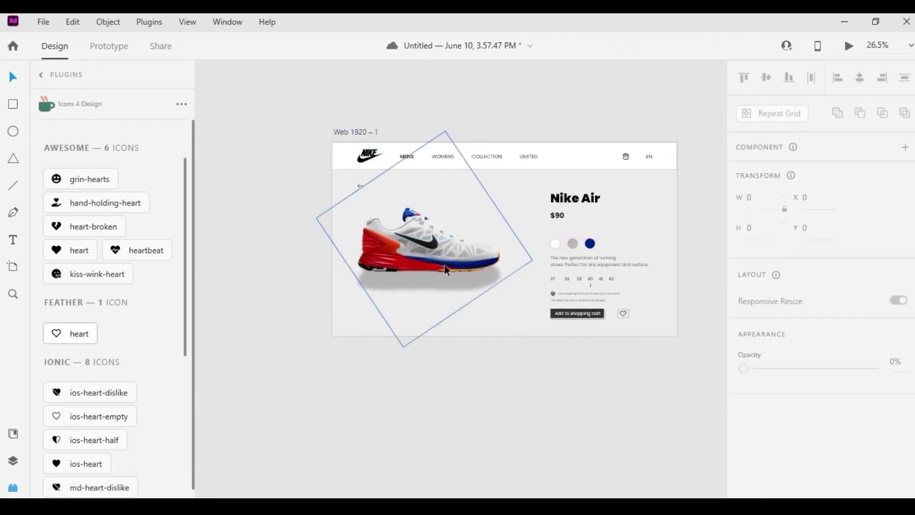
{"action": "scroll", "coordinate": [479, 267], "scroll_direction": "up", "scroll_amount": 3}
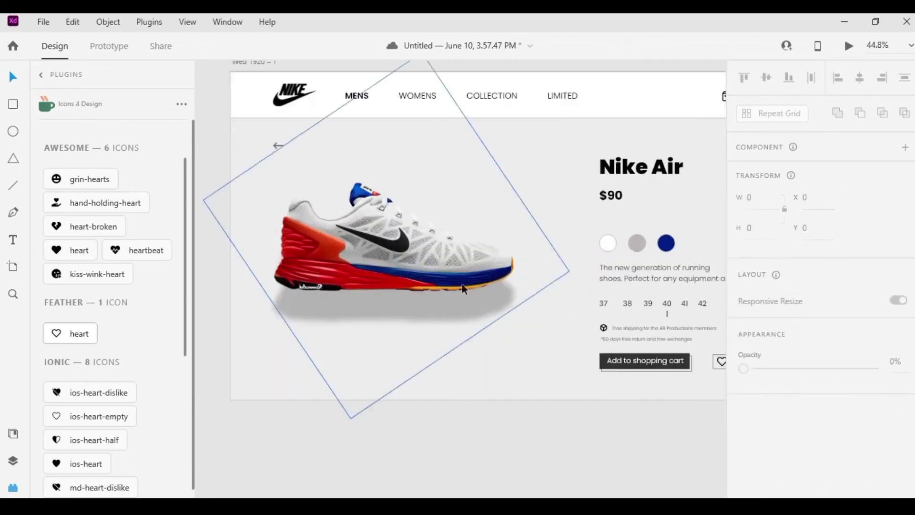
{"action": "left_click", "coordinate": [439, 239]}
{"action": "left_click", "coordinate": [310, 208]}
{"action": "left_click_drag", "start_coordinate": [382, 284], "coordinate": [378, 219]}
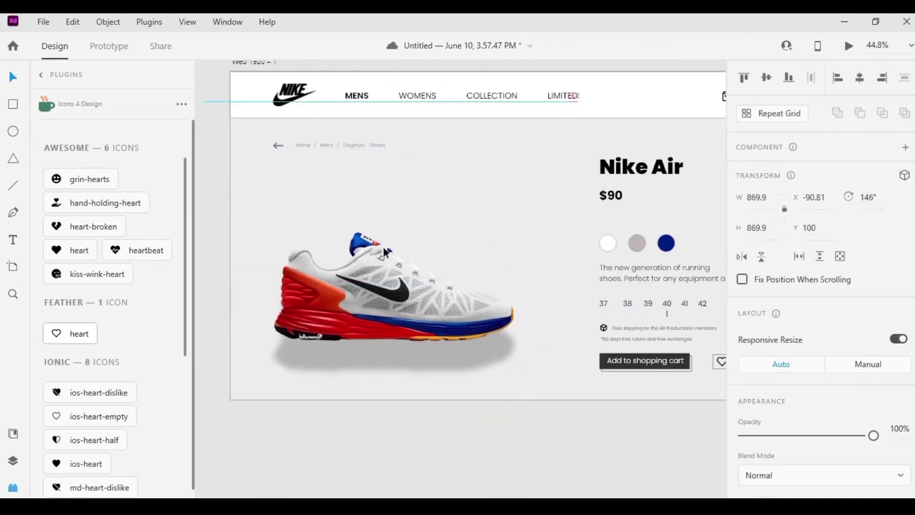
{"action": "left_click", "coordinate": [584, 413]}
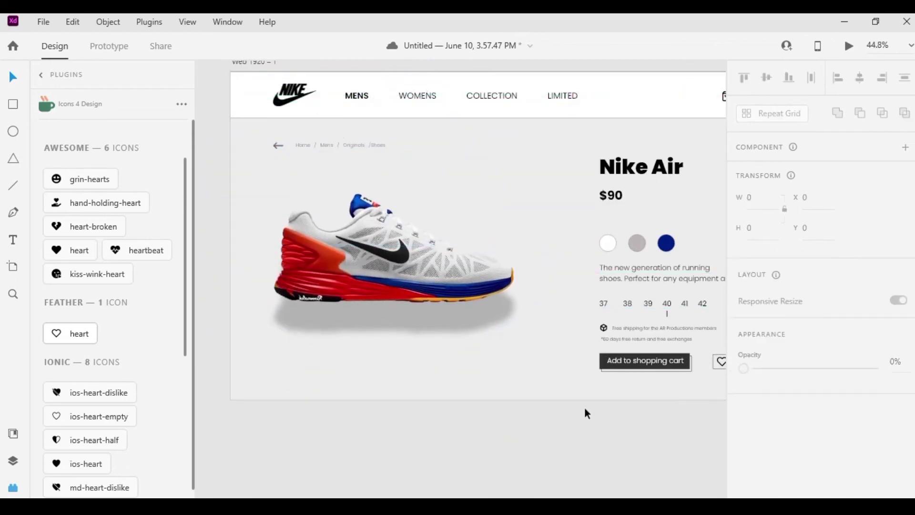
{"action": "scroll", "coordinate": [530, 410], "scroll_direction": "down", "scroll_amount": 3}
{"action": "scroll", "coordinate": [531, 410], "scroll_direction": "up", "scroll_amount": 1}
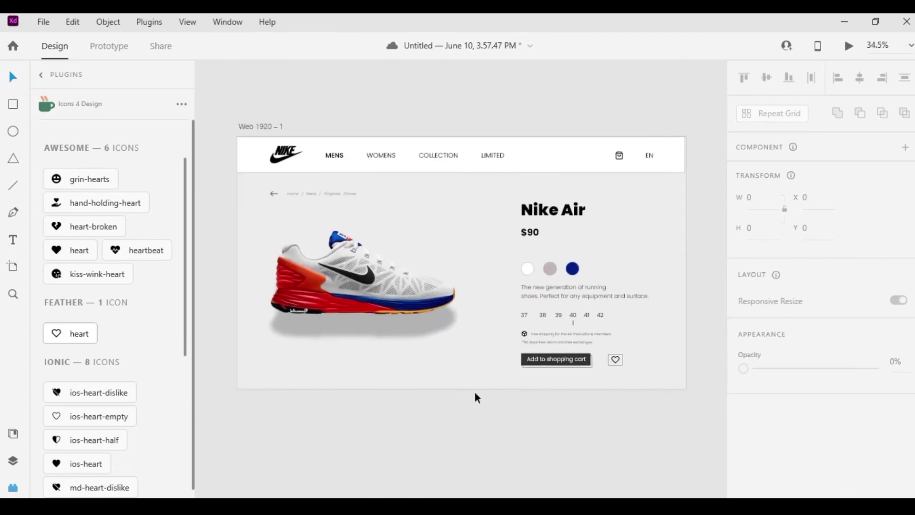
{"action": "scroll", "coordinate": [333, 157], "scroll_direction": "up", "scroll_amount": 5}
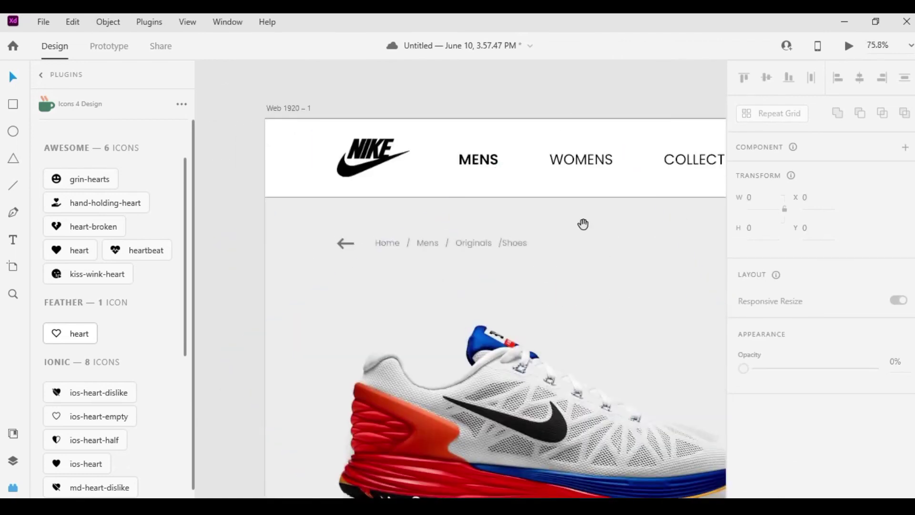
- Draw a thin black rectangle bar aligned beneath MENS in the header
{"action": "left_click", "coordinate": [12, 104]}
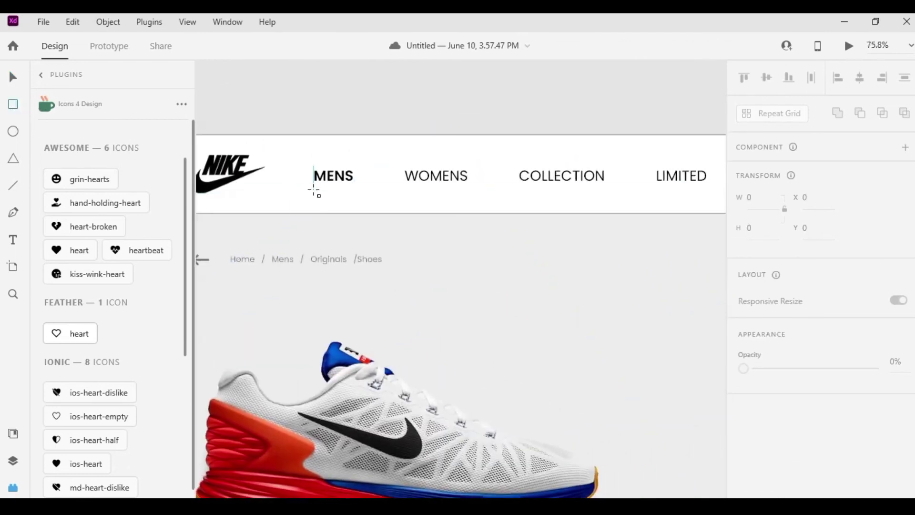
{"action": "left_click_drag", "start_coordinate": [313, 185], "coordinate": [357, 189]}
{"action": "scroll", "coordinate": [820, 286], "scroll_direction": "down", "scroll_amount": 5}
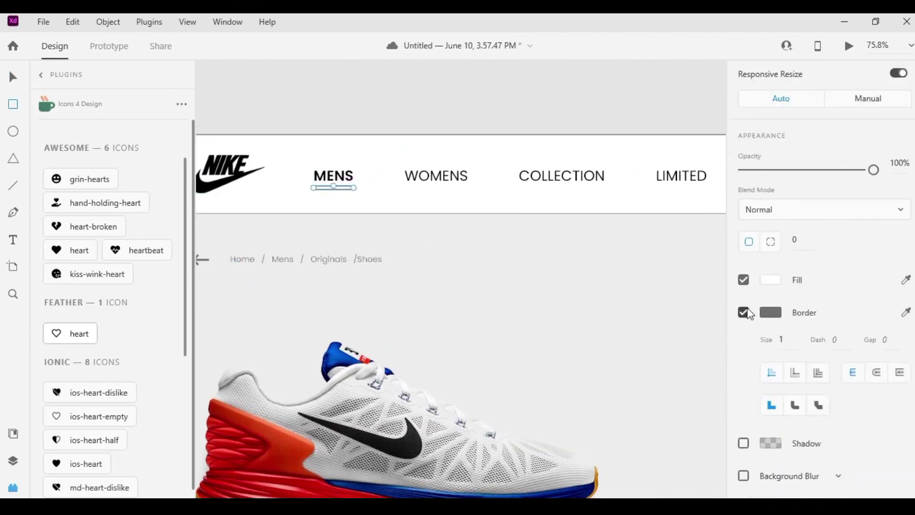
{"action": "scroll", "coordinate": [820, 286], "scroll_direction": "up", "scroll_amount": 2}
{"action": "left_click", "coordinate": [771, 349]}
{"action": "scroll", "coordinate": [400, 214], "scroll_direction": "up", "scroll_amount": 3}
{"action": "scroll", "coordinate": [412, 190], "scroll_direction": "up", "scroll_amount": 4}
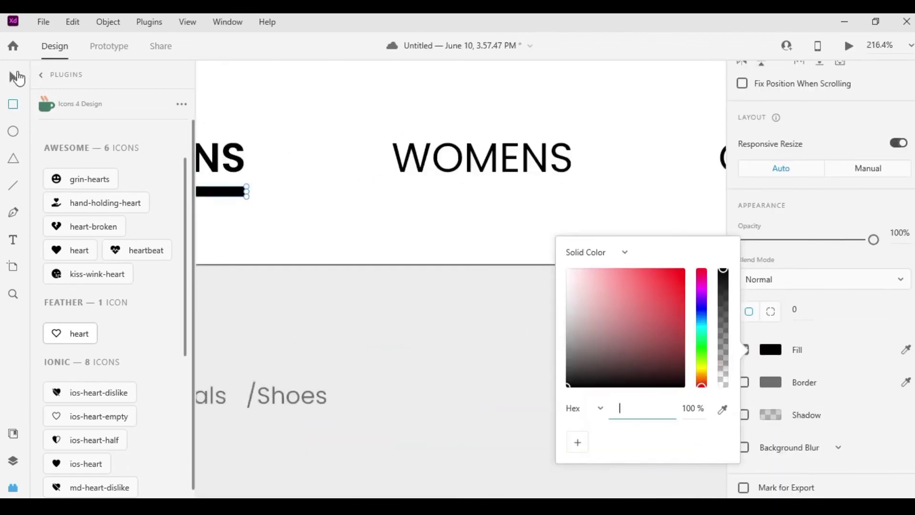
{"action": "left_click", "coordinate": [13, 76]}
{"action": "left_click_drag", "start_coordinate": [339, 205], "coordinate": [562, 242]}
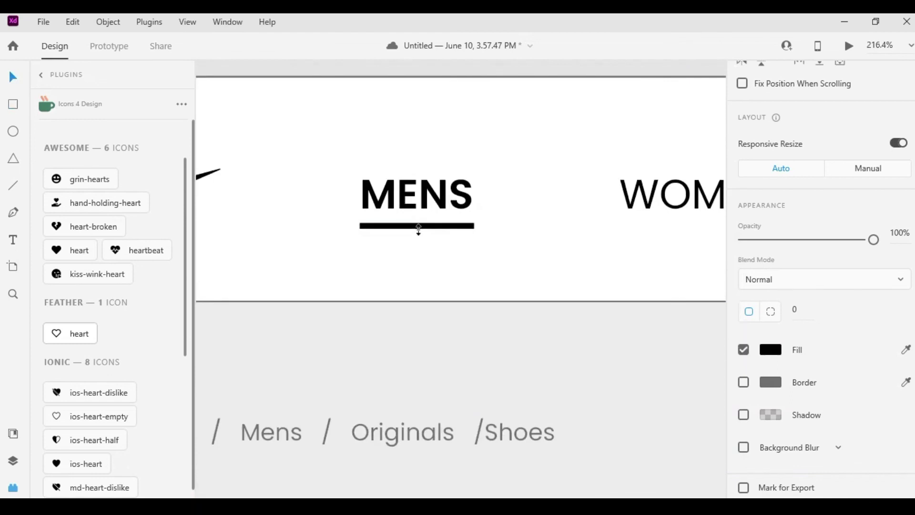
{"action": "scroll", "coordinate": [584, 252], "scroll_direction": "down", "scroll_amount": 8}
{"action": "scroll", "coordinate": [529, 384], "scroll_direction": "down", "scroll_amount": 2}
{"action": "left_click", "coordinate": [652, 395]}
{"action": "scroll", "coordinate": [650, 389], "scroll_direction": "up", "scroll_amount": 2}
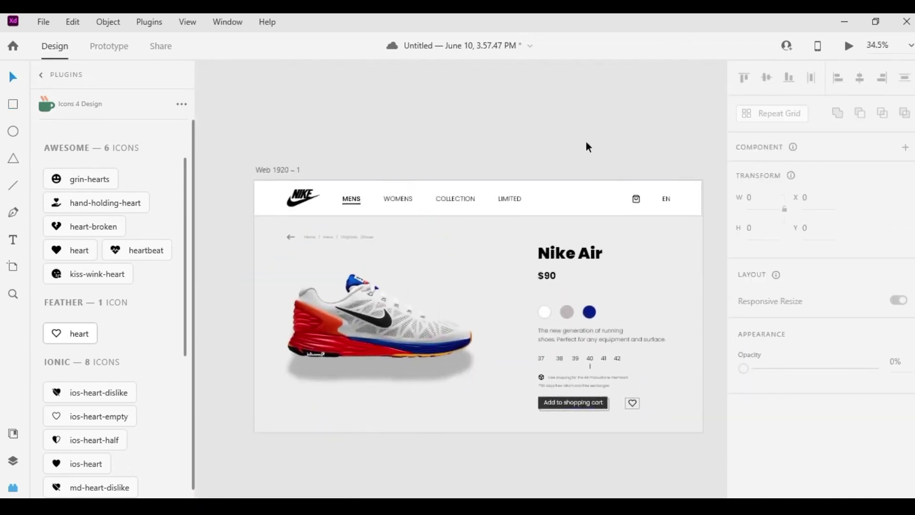
- Use Save As to store the document in the cloud under the name 'nike store'
{"action": "double_click", "coordinate": [306, 201]}
{"action": "left_click", "coordinate": [43, 22]}
{"action": "left_click", "coordinate": [114, 218]}
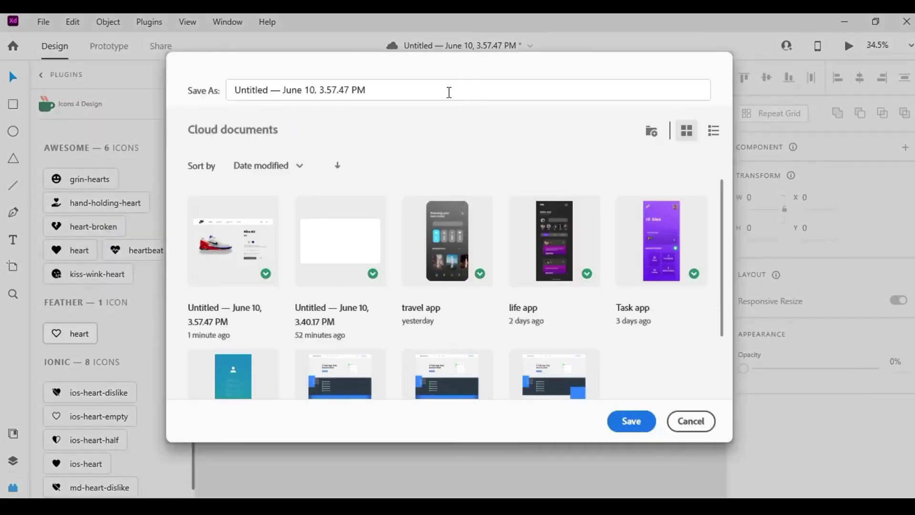
{"action": "left_click_drag", "start_coordinate": [448, 91], "coordinate": [250, 89]}
{"action": "type", "text": "nike st"}
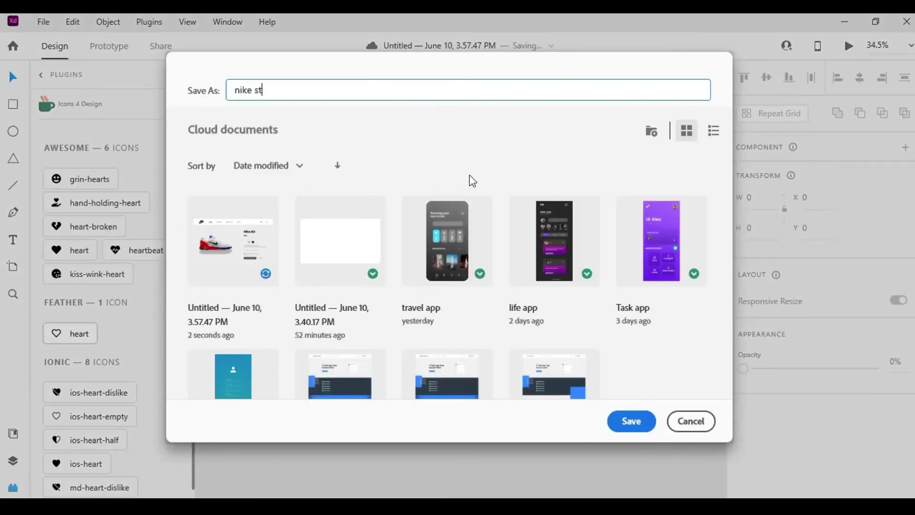
{"action": "type", "text": "ore"}
{"action": "left_click", "coordinate": [638, 426]}
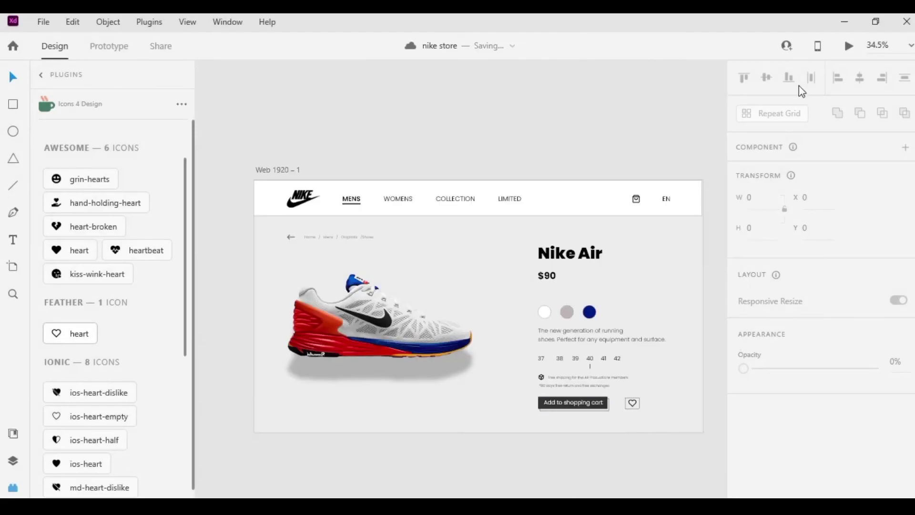